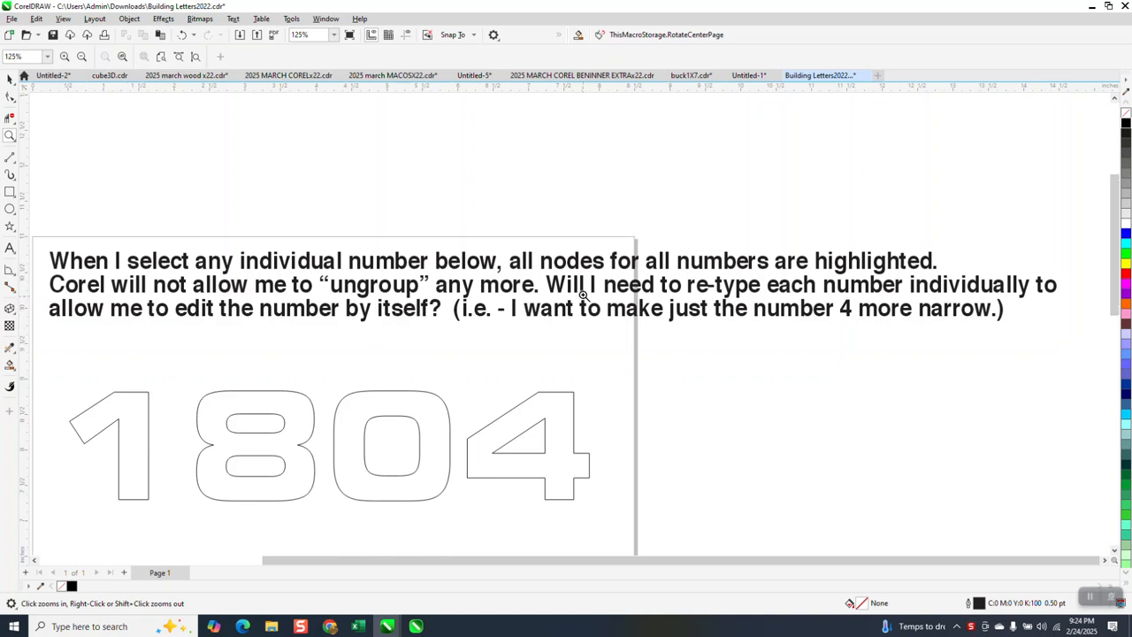
Step: Delete the four solid black digits 1804 at the bottom of the page
scroll(673, 290, down, 1)
scroll(817, 314, down, 1)
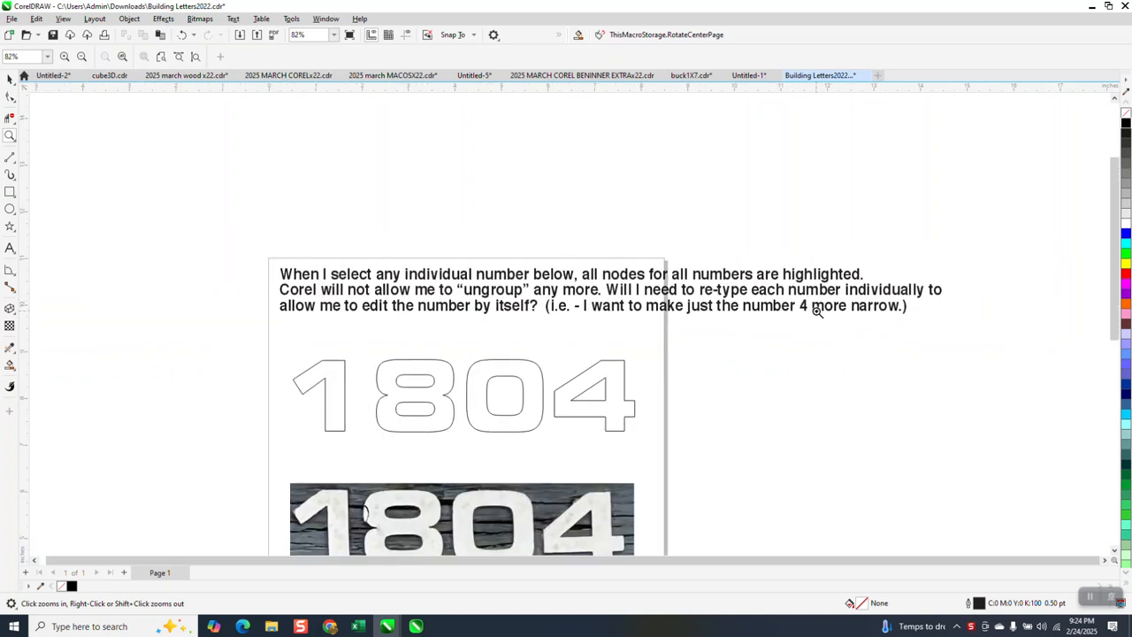
scroll(685, 323, down, 2)
click(10, 81)
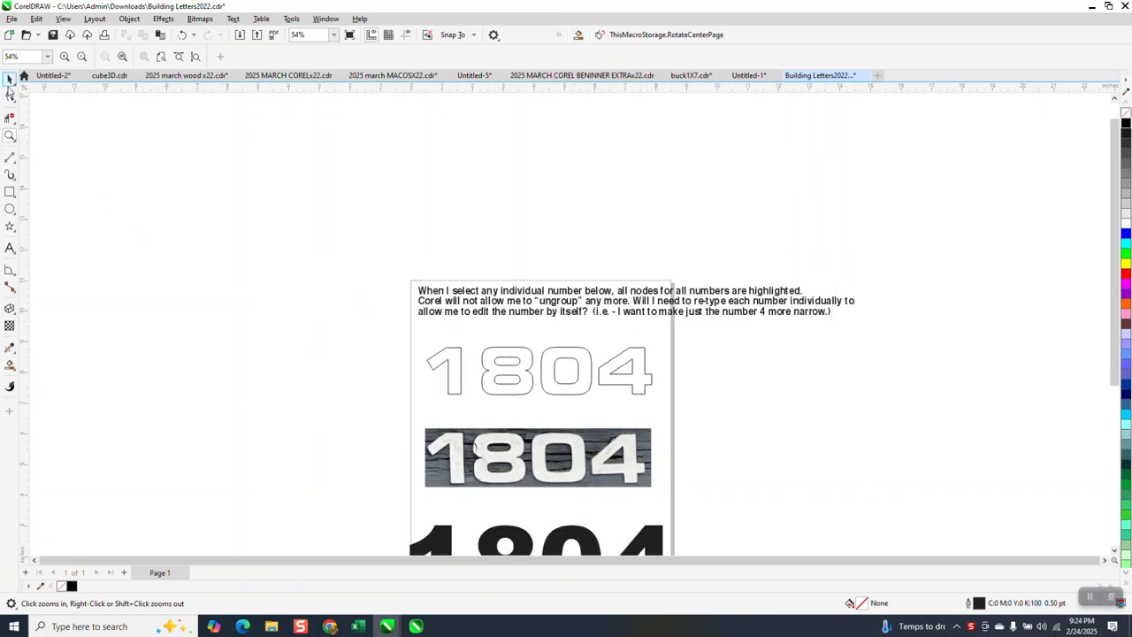
click(532, 356)
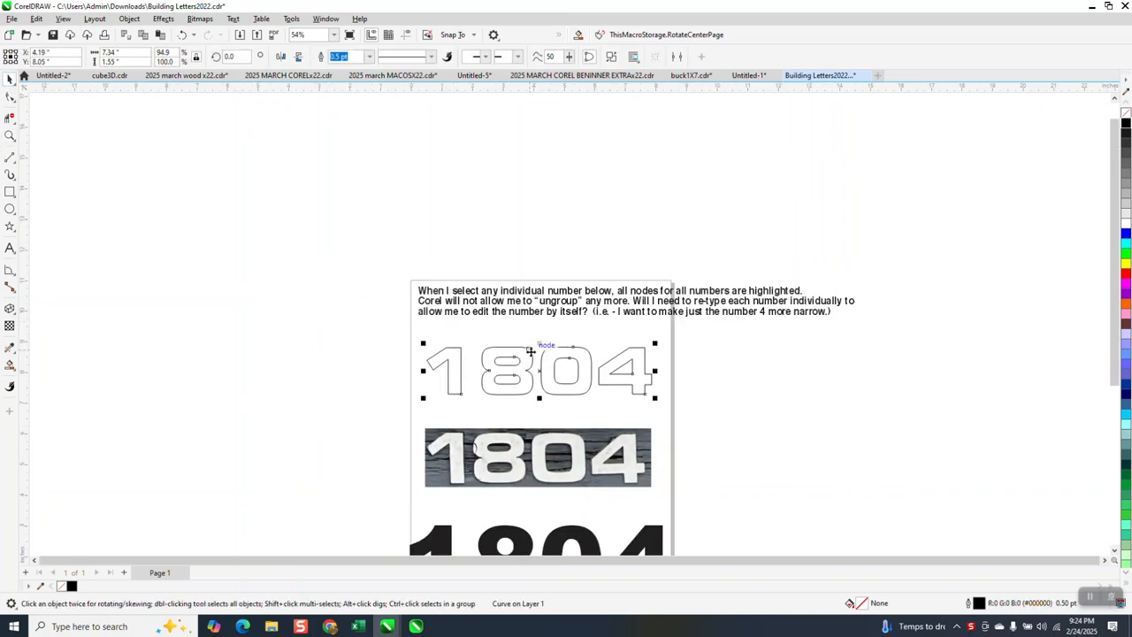
scroll(517, 319, down, 2)
click(561, 459)
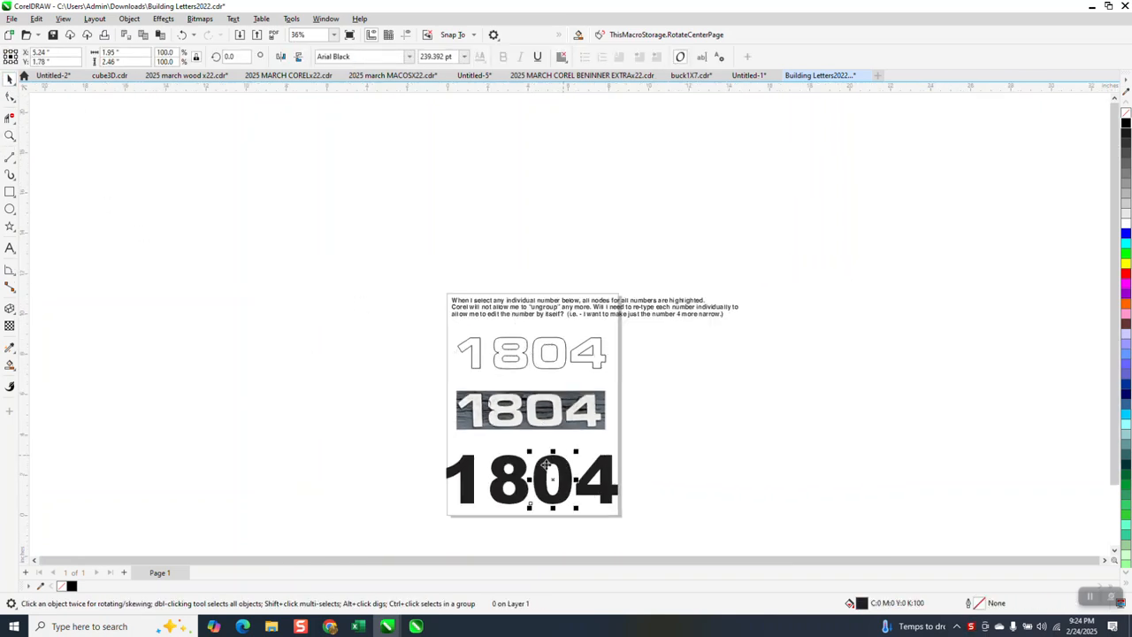
drag(430, 432, 728, 531)
key(Delete)
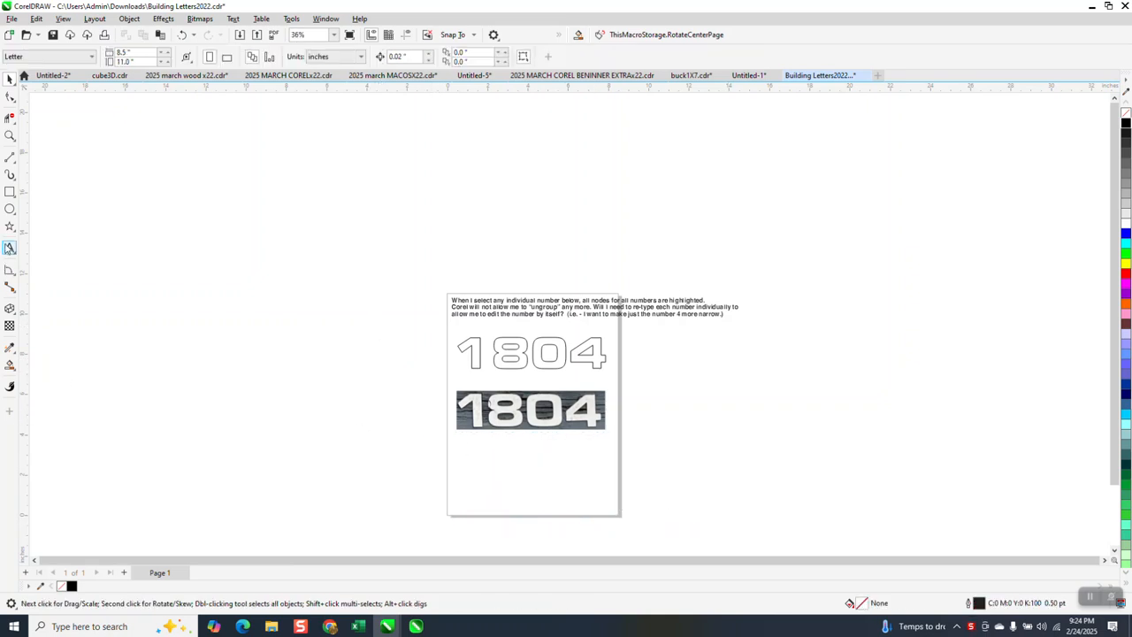
Step: Add the text 1804 above the page and enlarge it to about 7.3 by 2.5 inches
click(9, 249)
text(1804)
drag(494, 264, 786, 288)
drag(525, 272, 649, 255)
drag(573, 231, 619, 217)
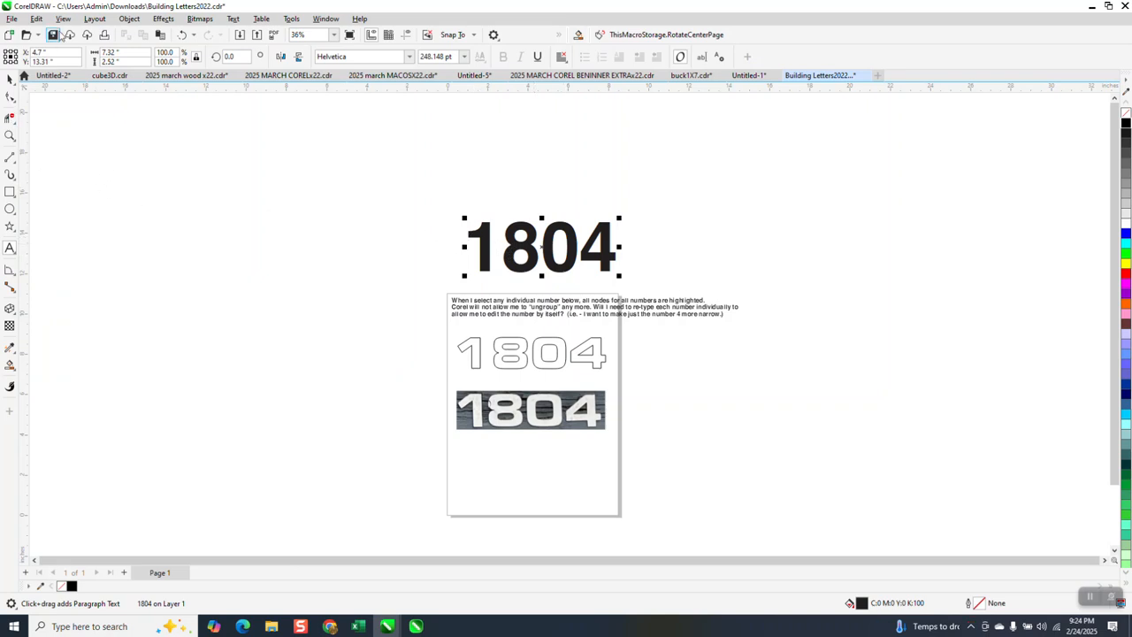
Step: Break the new 1804 text apart into separate digits
click(131, 18)
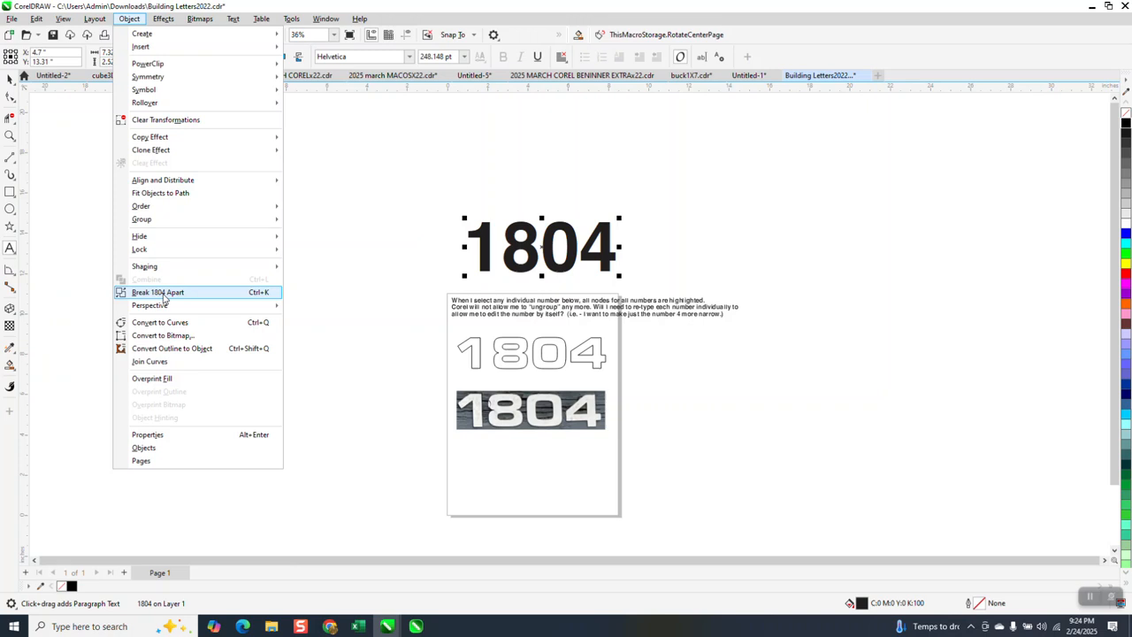
click(268, 293)
click(450, 179)
click(527, 237)
Step: Remove the fill from the four digits above the page and give them a black outline
drag(438, 194, 672, 290)
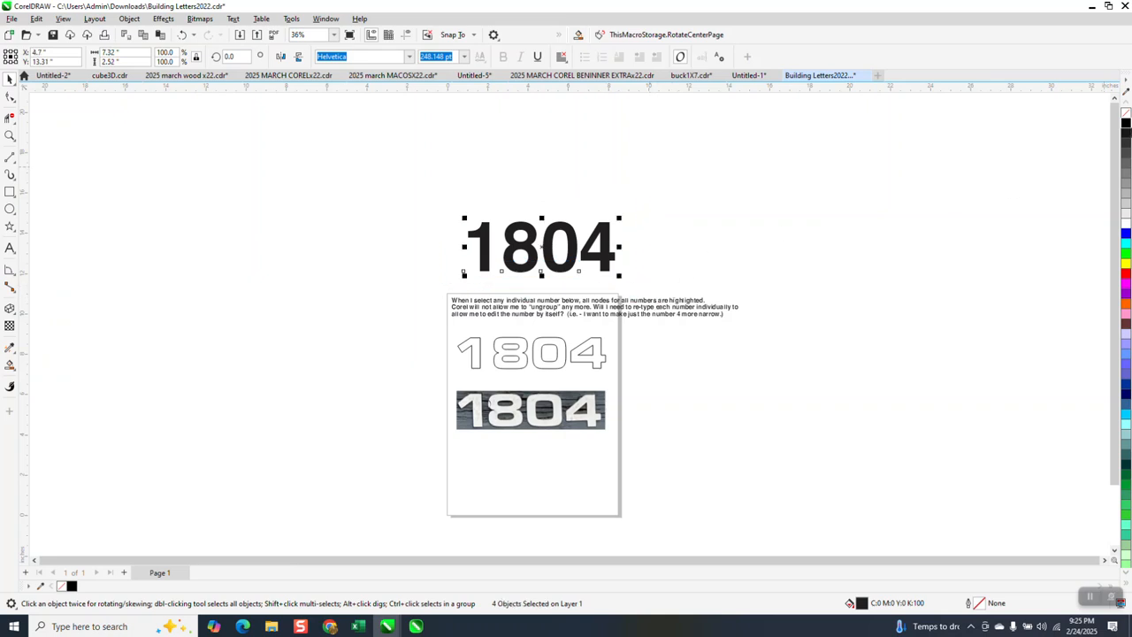
click(1126, 113)
right_click(1126, 124)
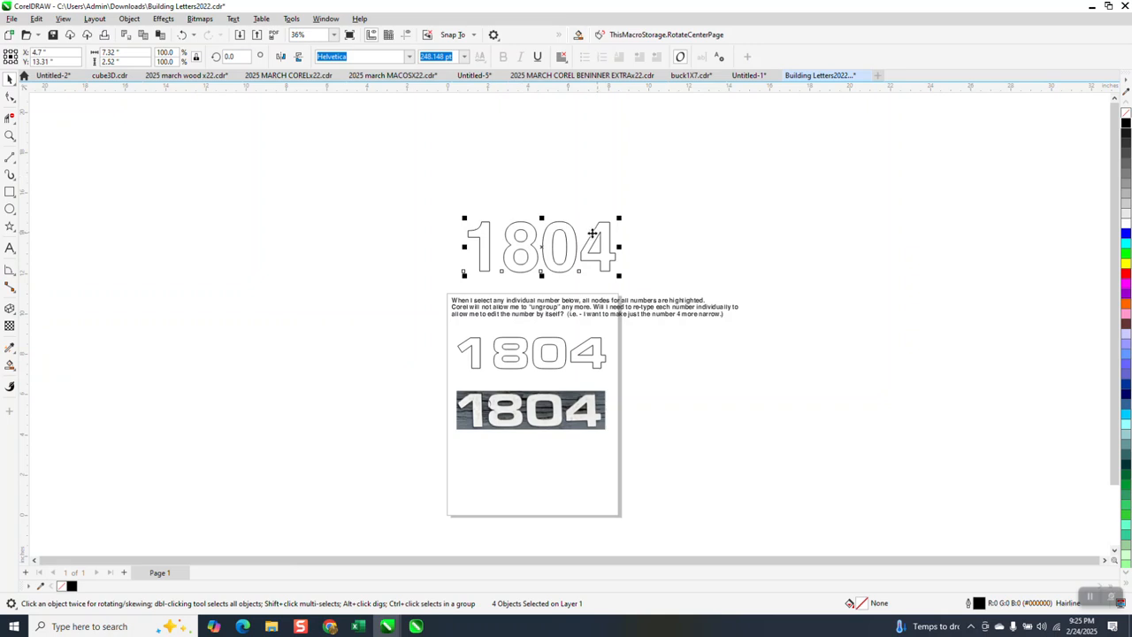
Step: Convert the four outlined digits above the page from text to curves
click(9, 99)
click(592, 243)
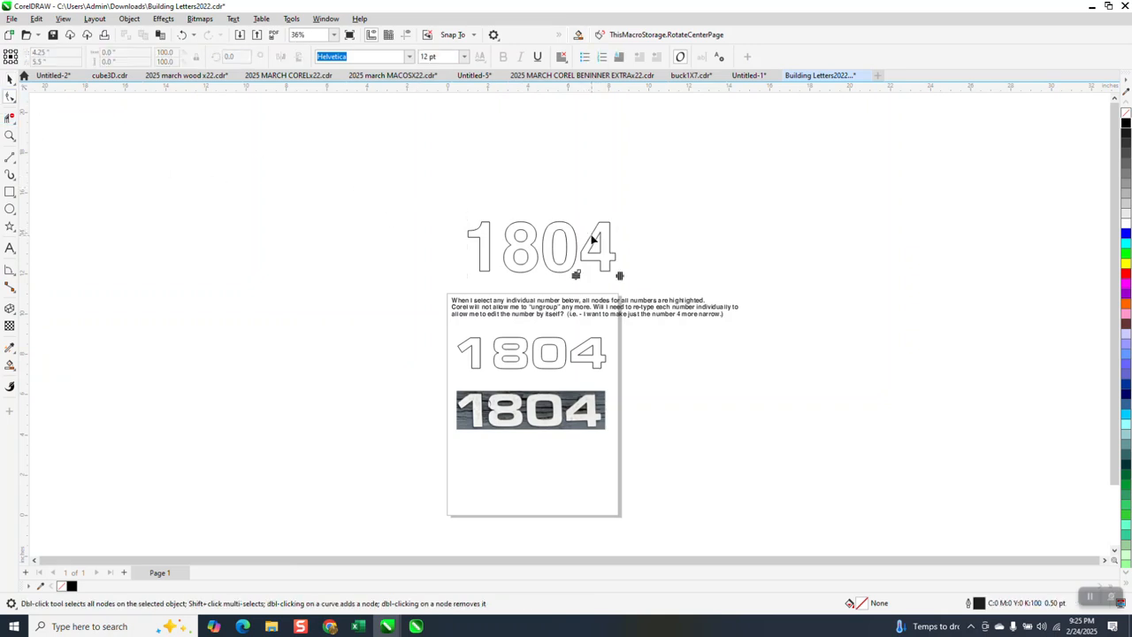
key(space)
drag(443, 214, 704, 305)
click(130, 19)
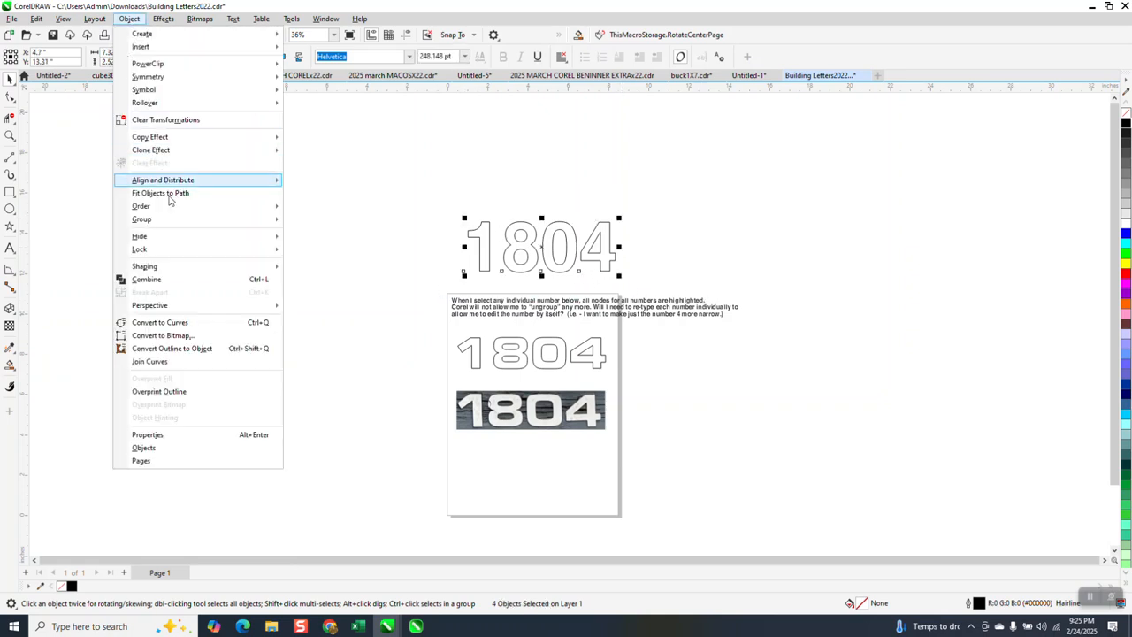
click(174, 322)
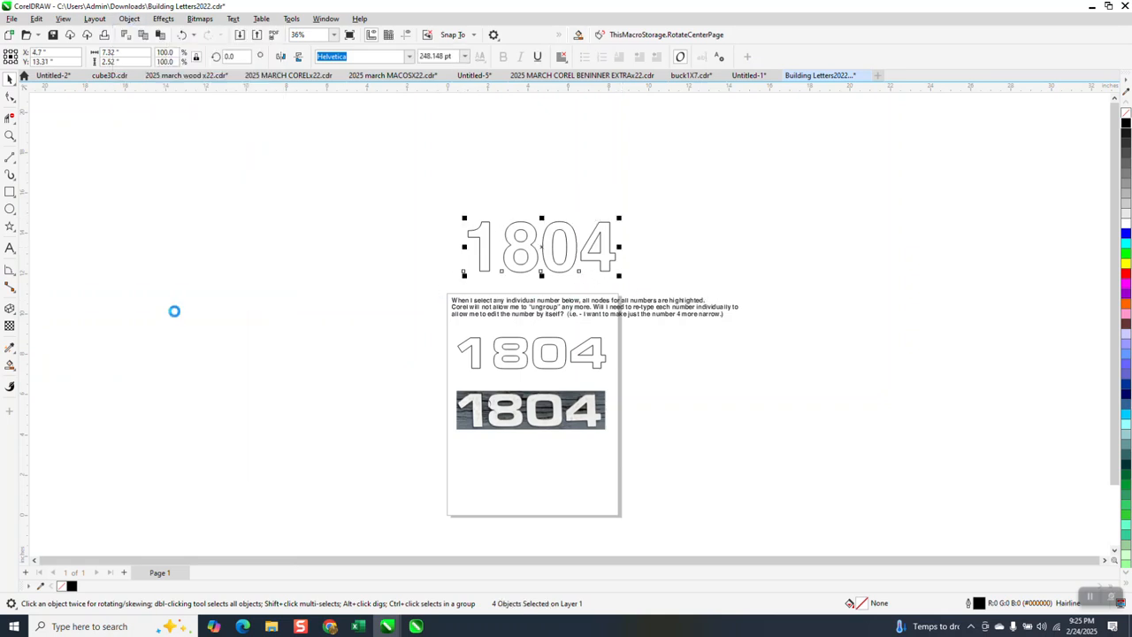
Step: Examine the nodes of the converted digits above the page, especially those of the 4 and the 1
click(10, 98)
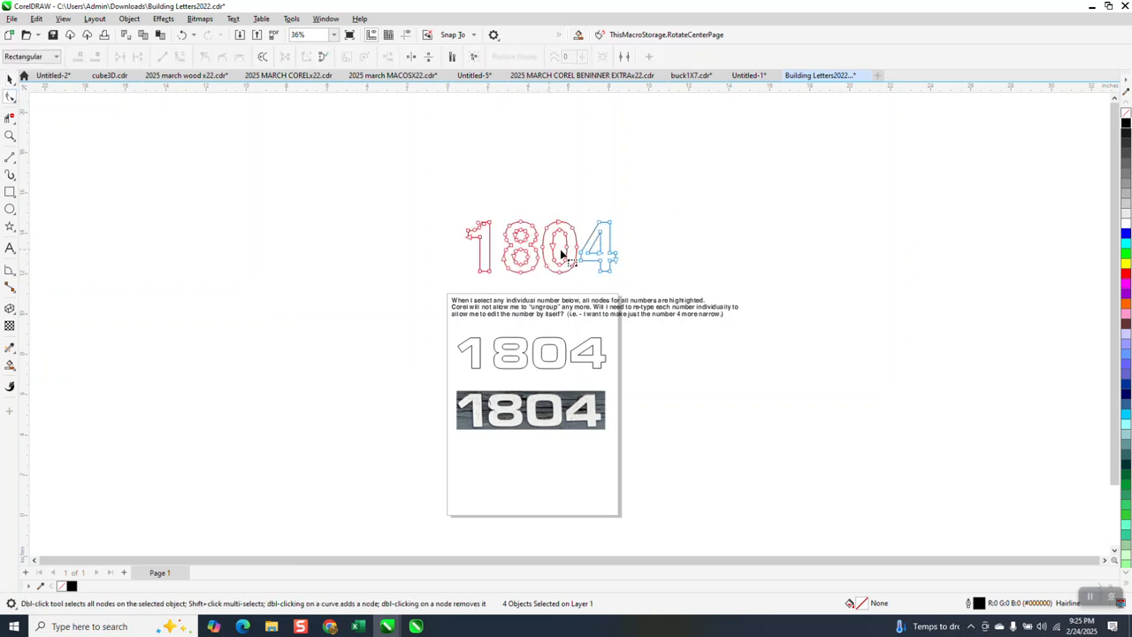
drag(576, 222, 635, 291)
drag(446, 215, 480, 260)
click(10, 134)
drag(580, 207, 649, 281)
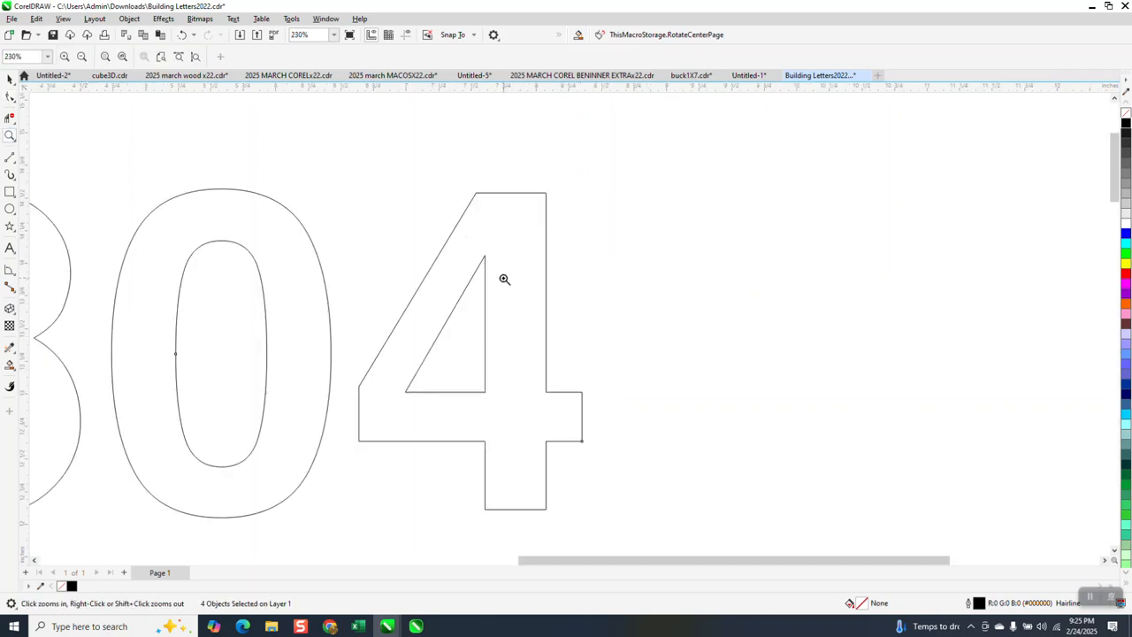
scroll(507, 279, down, 1)
scroll(510, 280, down, 3)
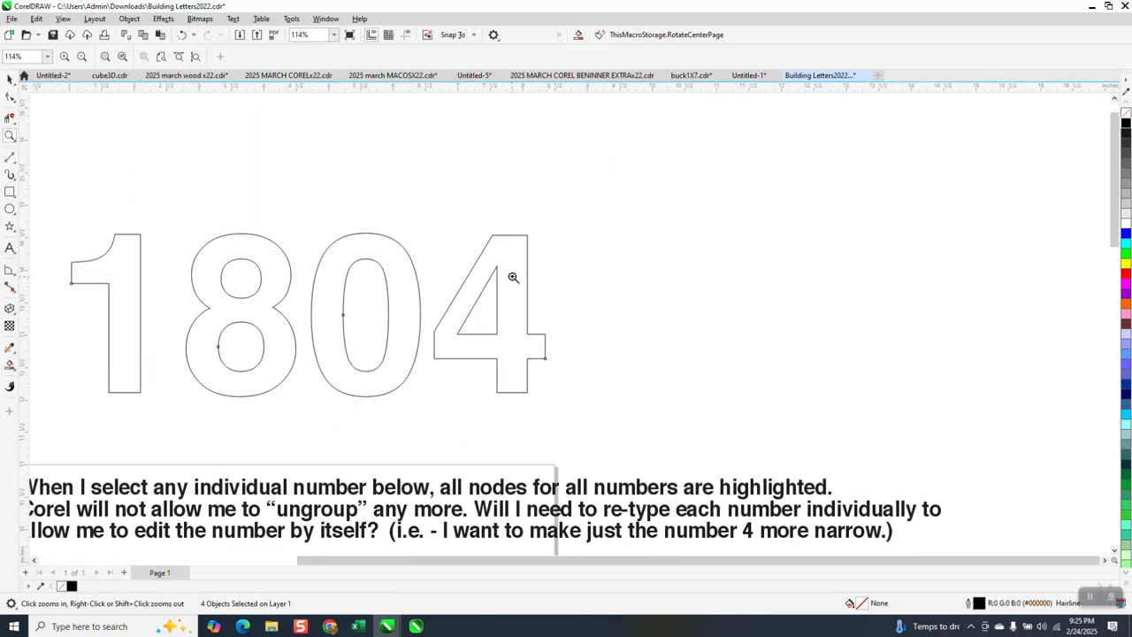
scroll(509, 284, down, 2)
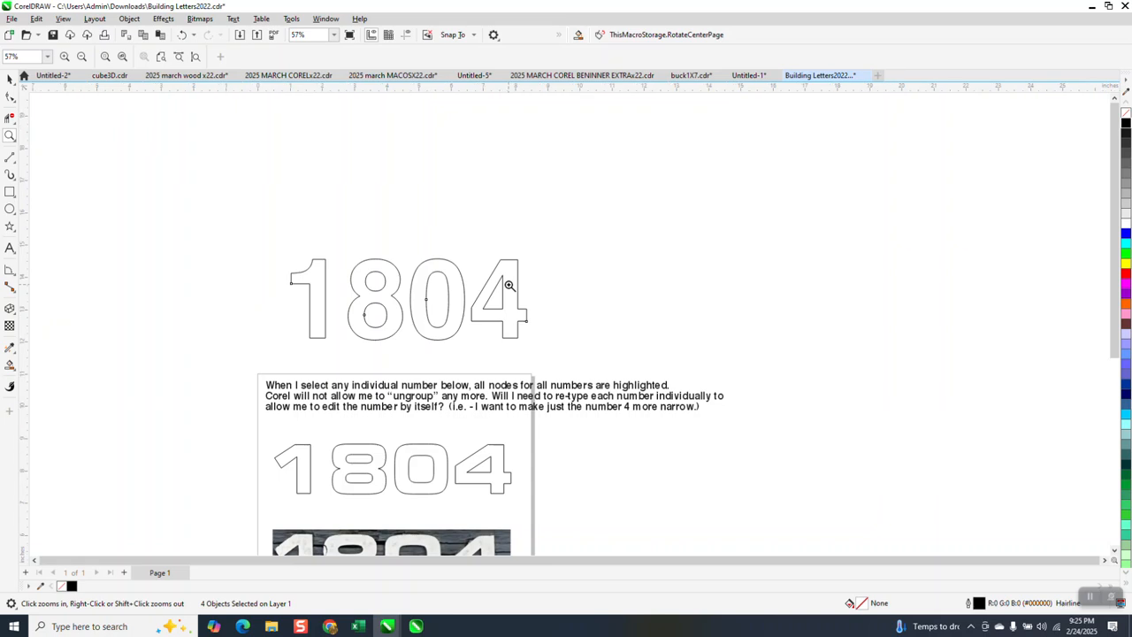
scroll(503, 294, down, 1)
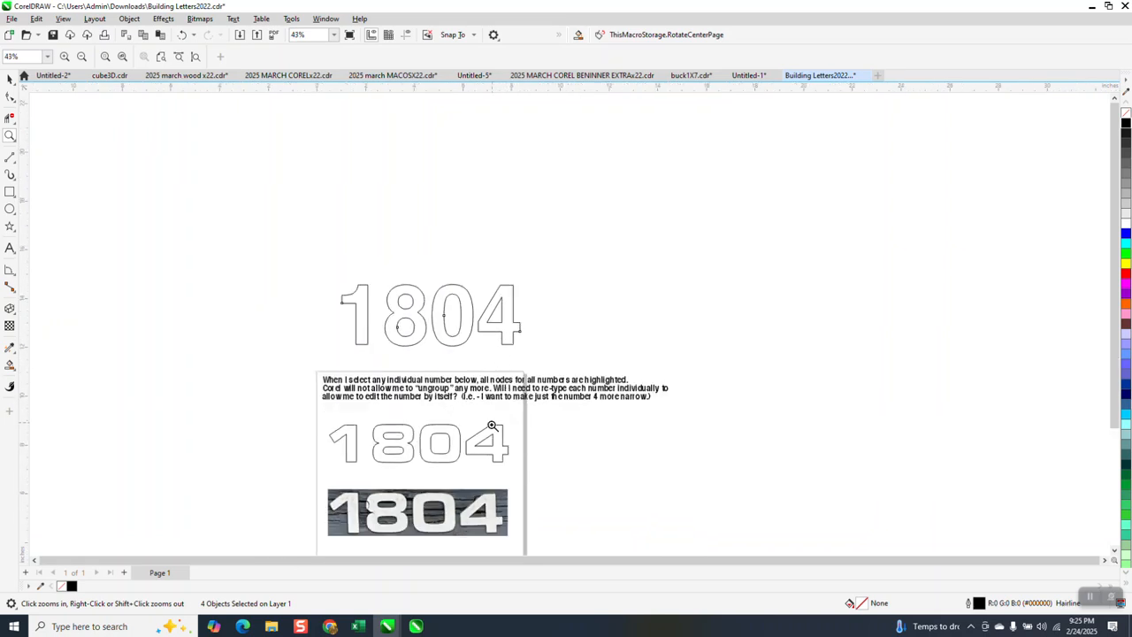
Step: With the page's original 1804 curve deselected, set the nudge distance to 9 inches
drag(324, 419, 654, 475)
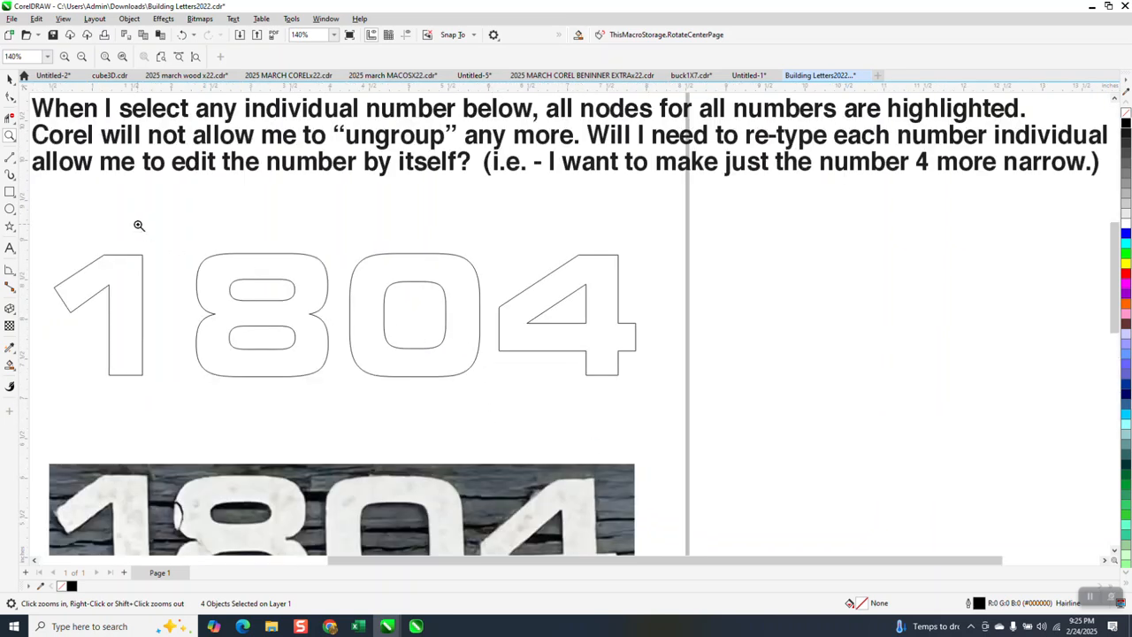
key(space)
click(298, 257)
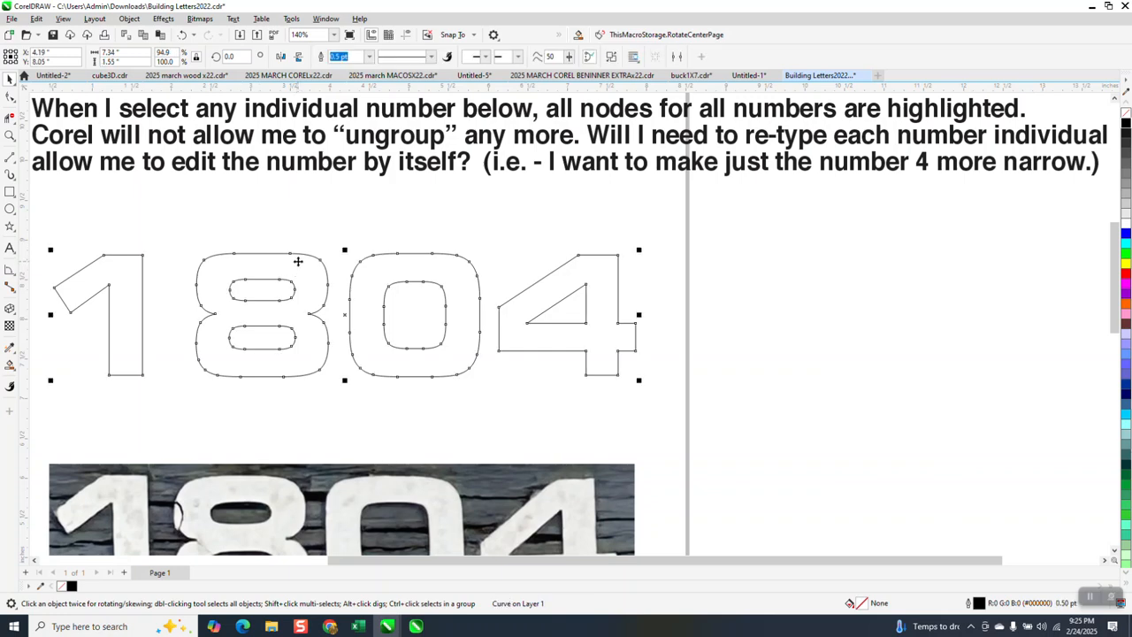
scroll(301, 259, down, 2)
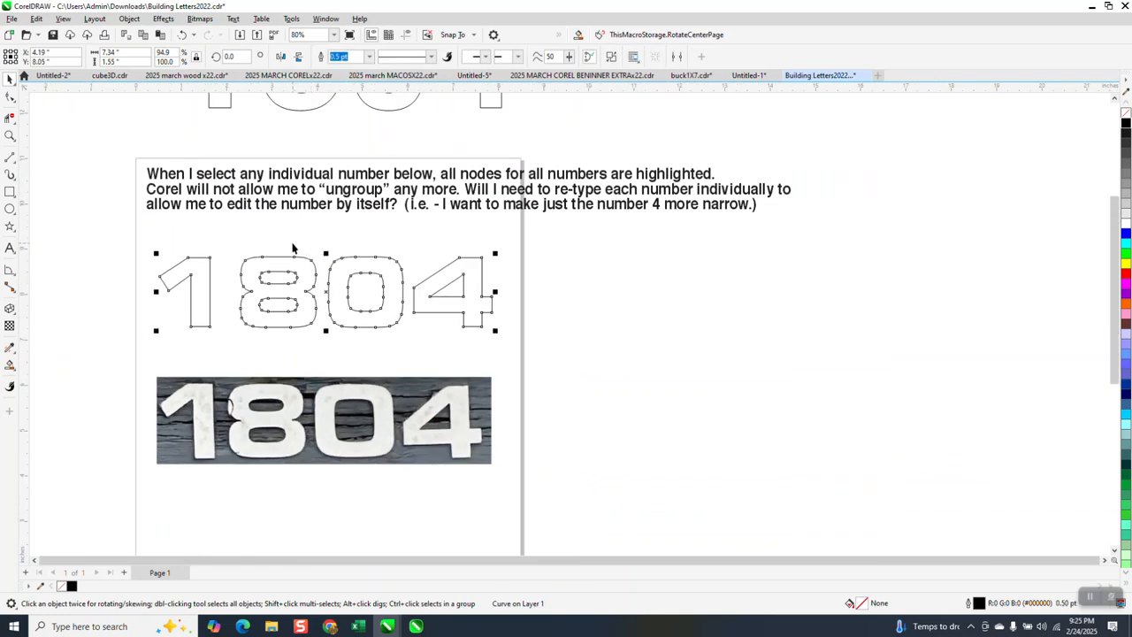
click(117, 279)
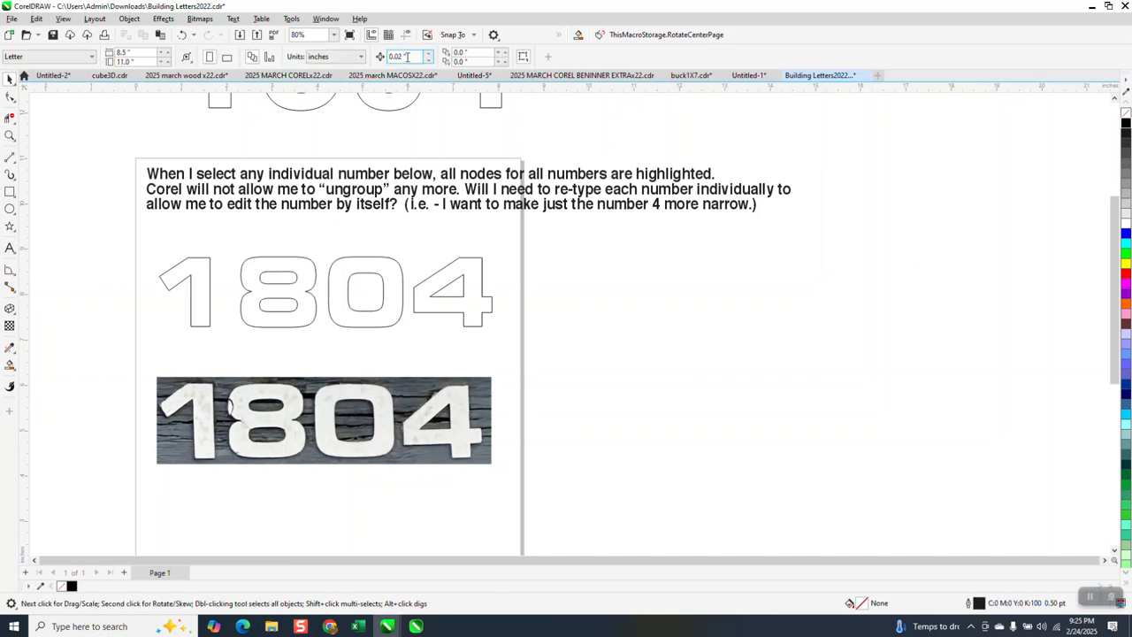
click(372, 267)
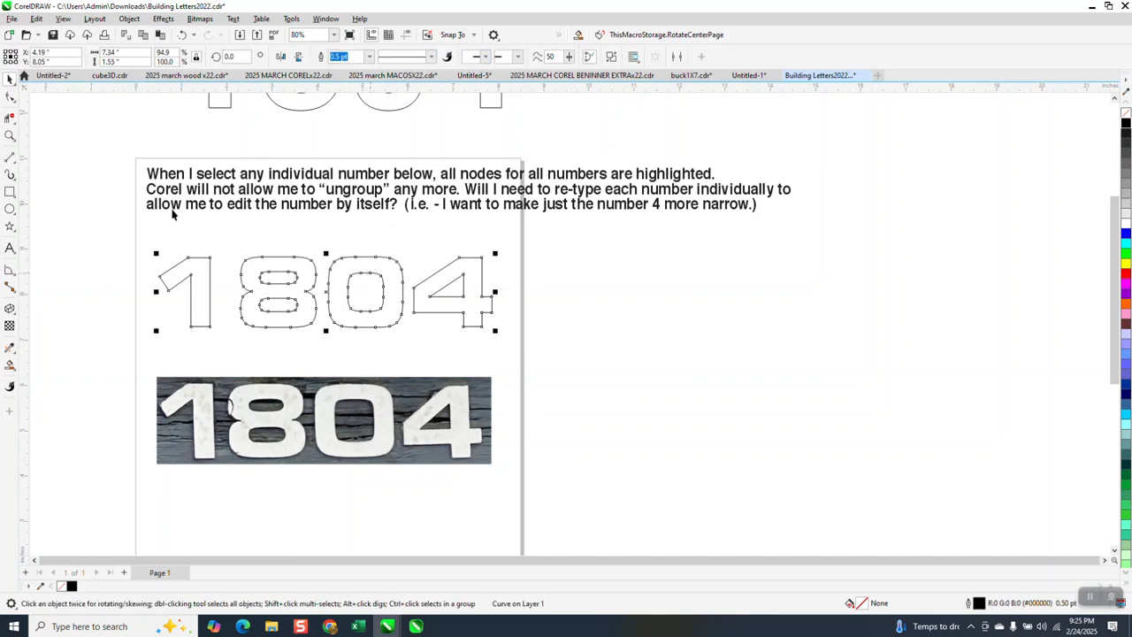
click(421, 142)
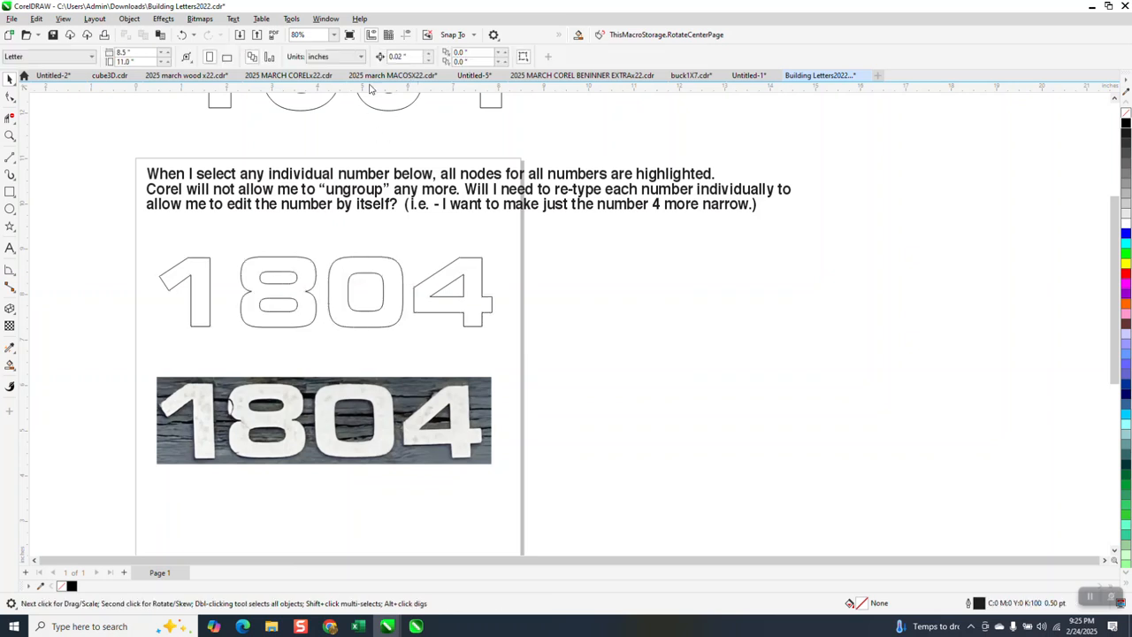
text(9)
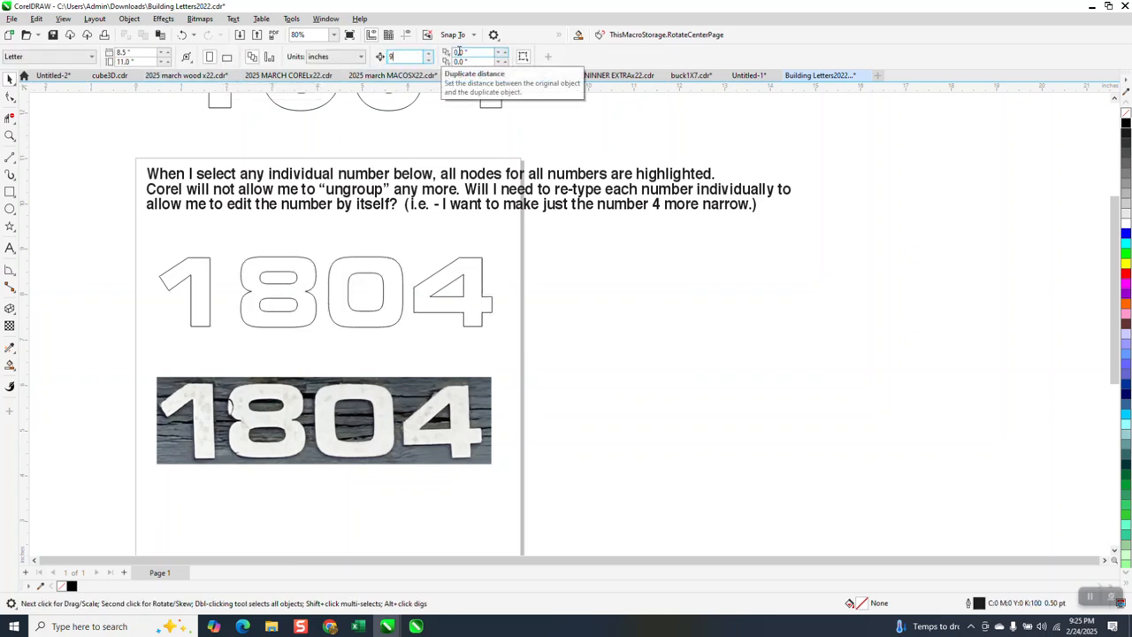
Step: Create a black Smart Fill copy of each digit in the original 1804 outline and nudge each copy 9 inches to the right
click(10, 365)
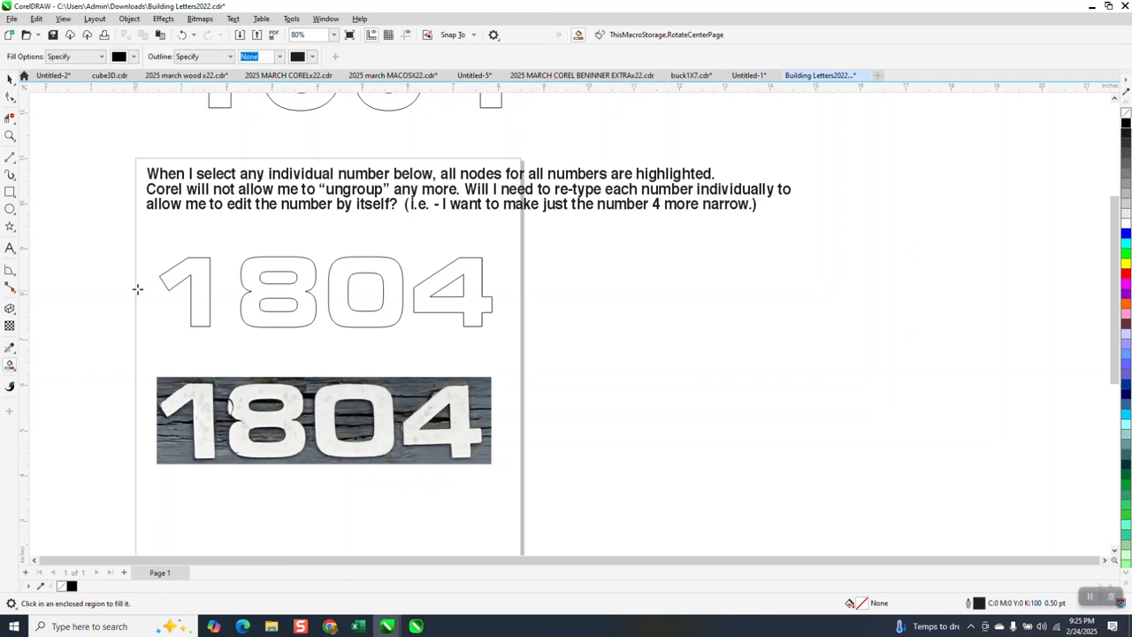
click(196, 272)
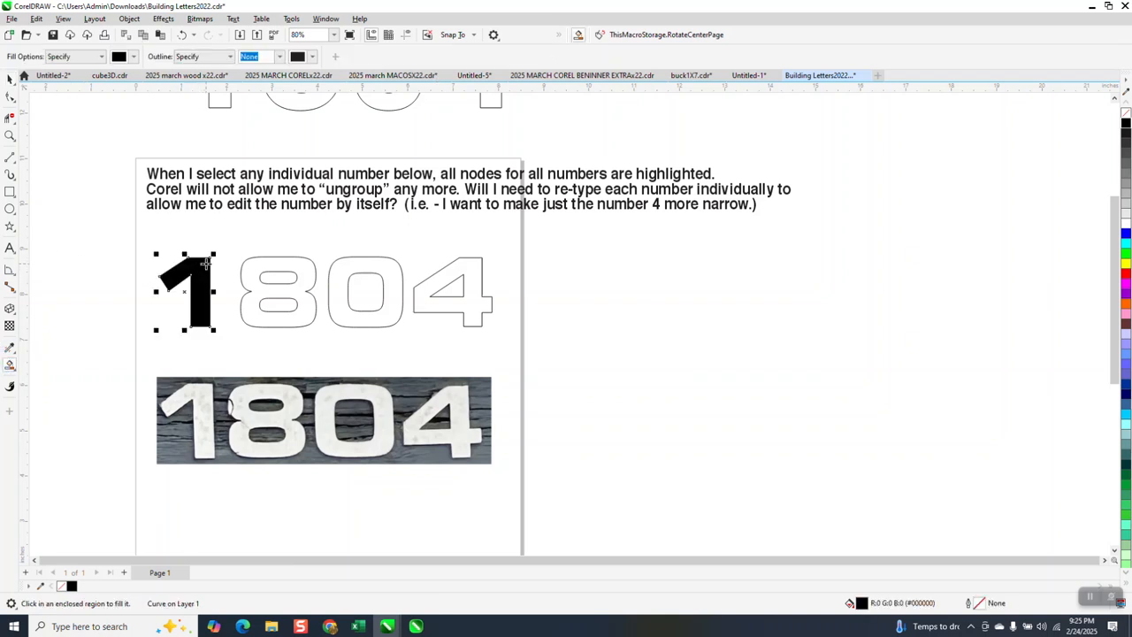
key(Right)
click(262, 268)
key(Right)
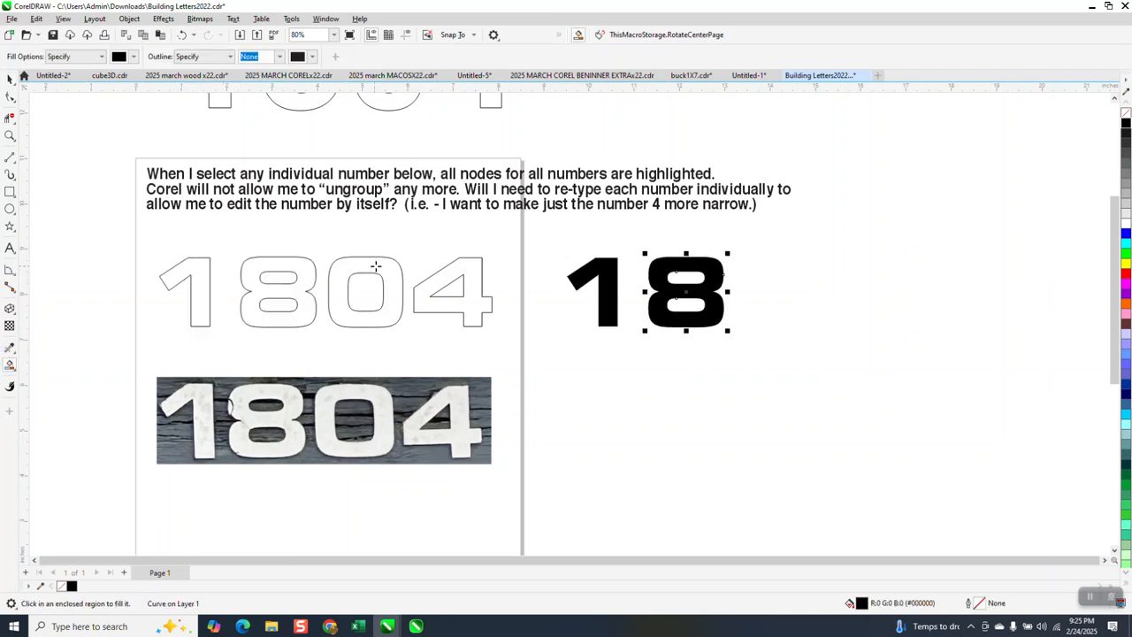
click(375, 267)
key(Right)
click(474, 272)
key(Right)
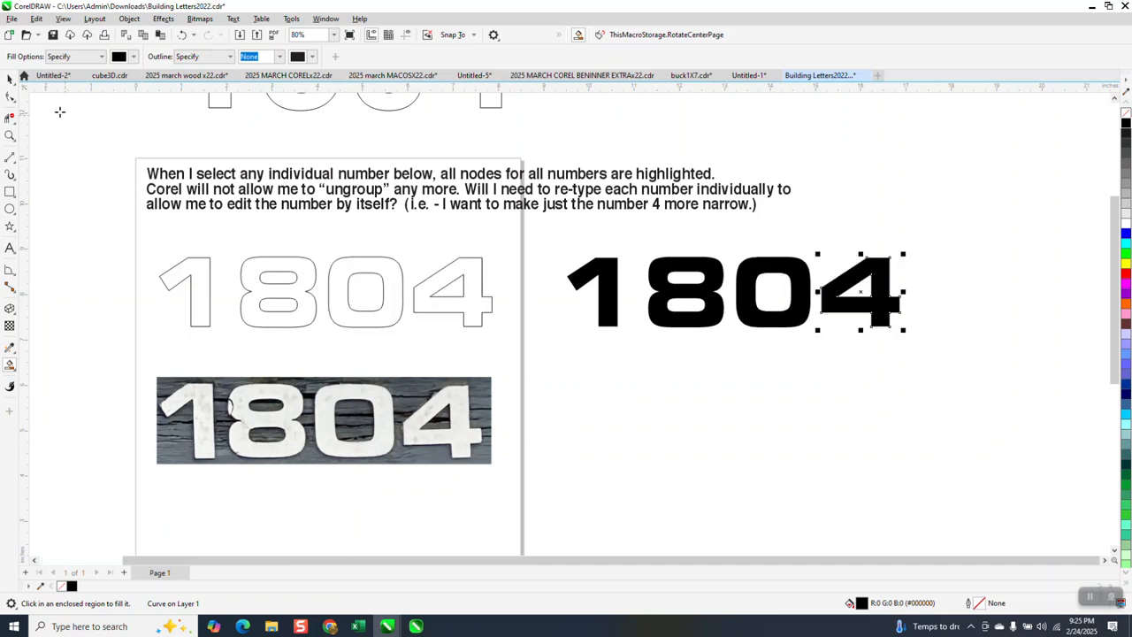
Step: Remove the fill from the four copied digits and give them a black hairline outline
click(9, 78)
drag(507, 237, 941, 372)
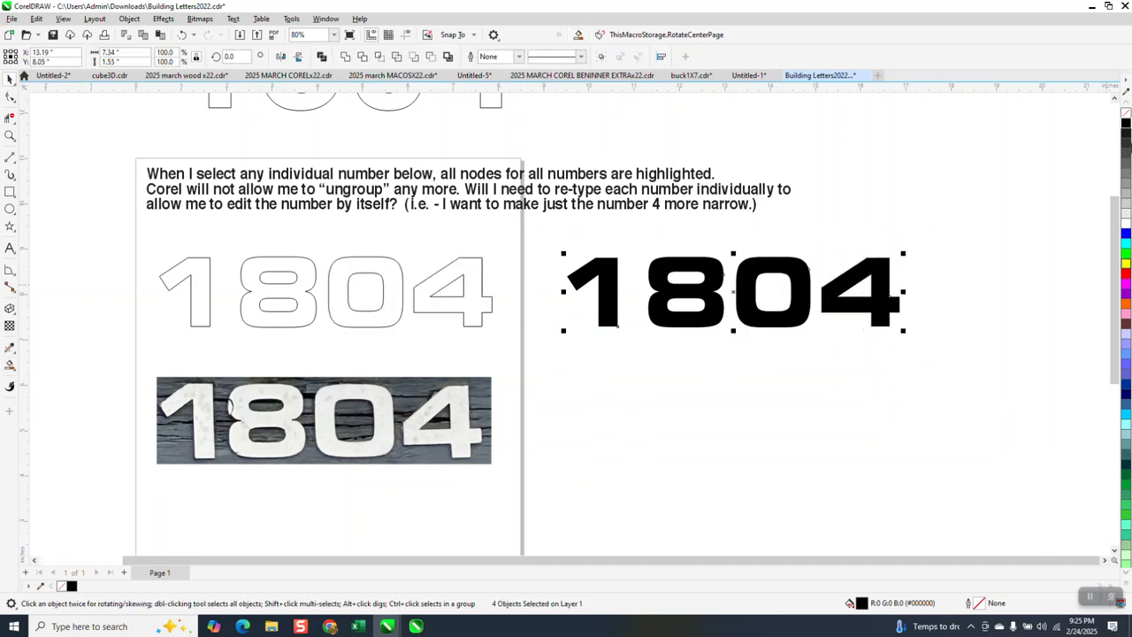
click(1126, 113)
right_click(1125, 126)
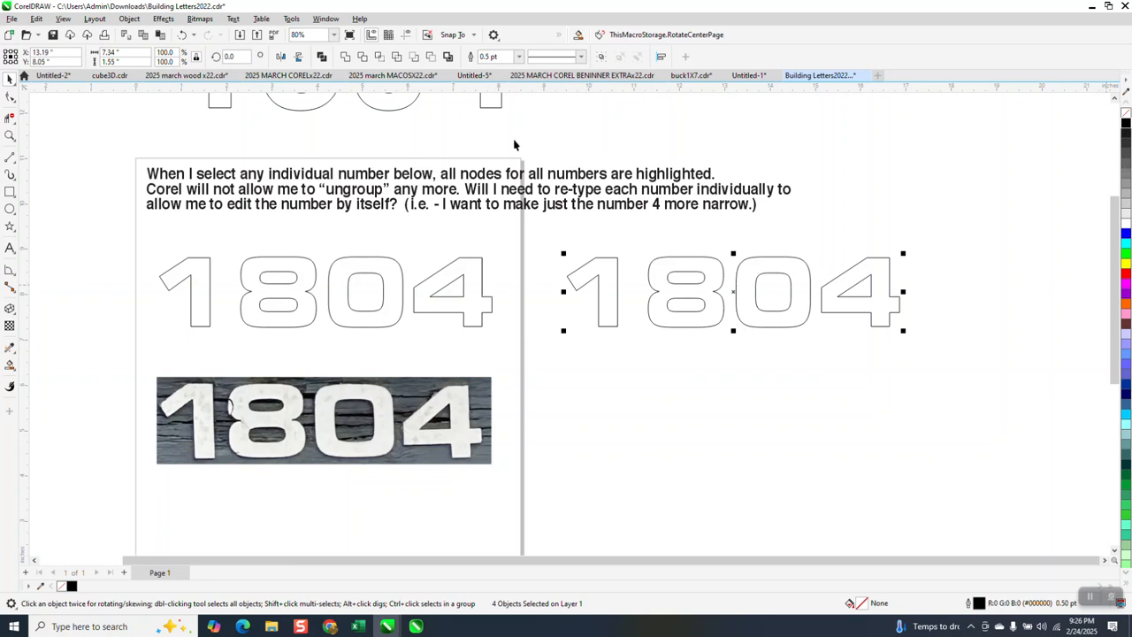
click(519, 57)
click(495, 70)
click(608, 309)
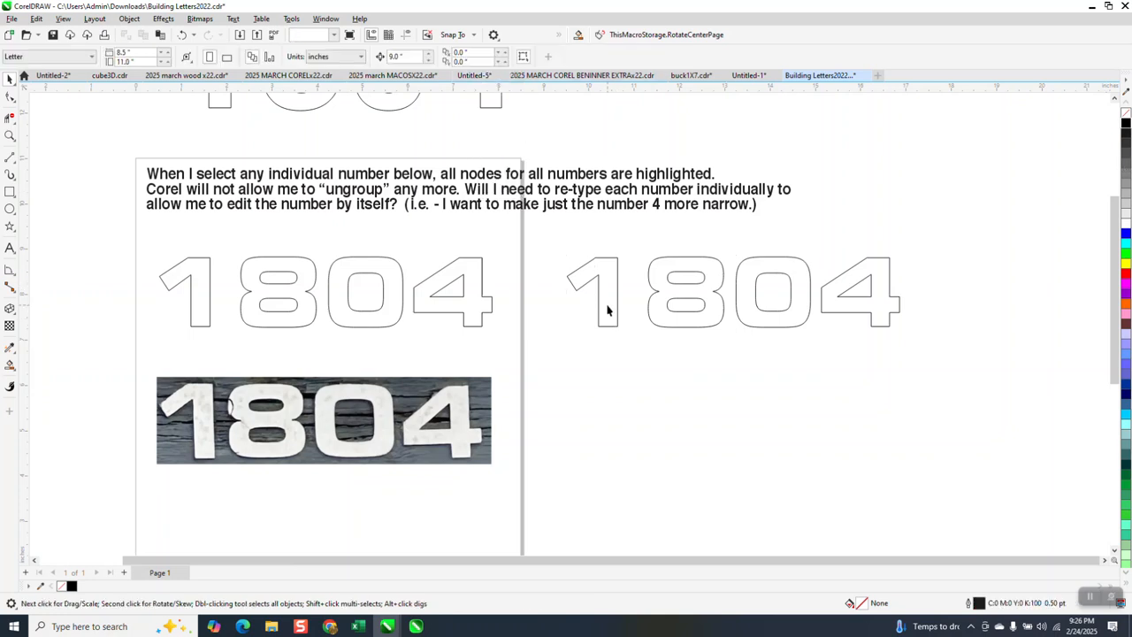
Step: Examine the nodes of the copied digit 1 and the shape of the copied digit 4
click(11, 99)
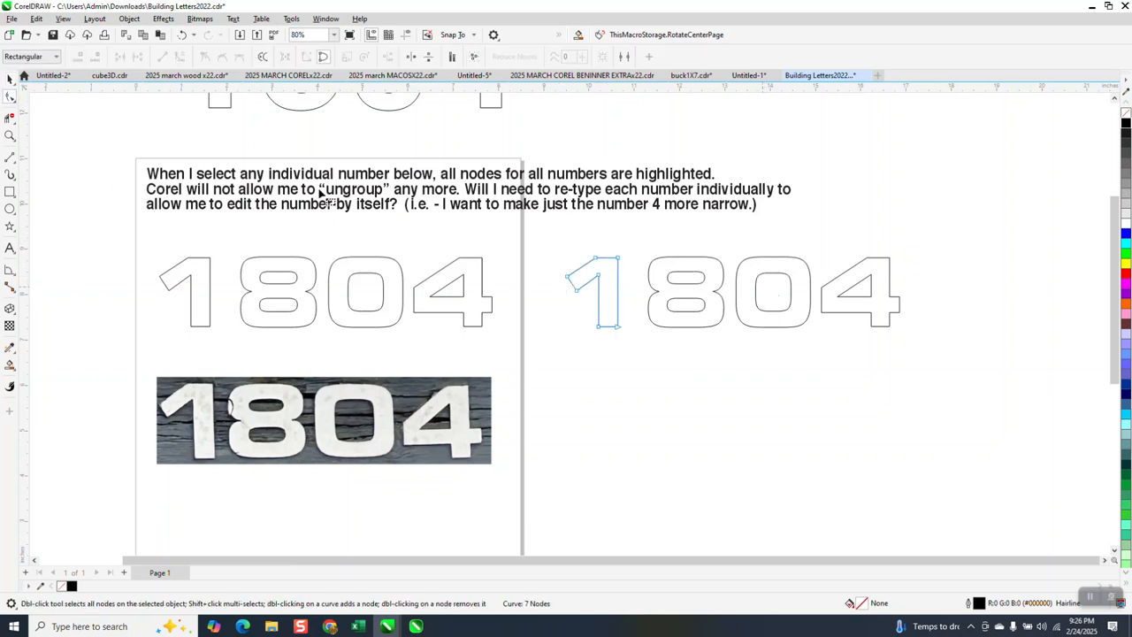
click(10, 135)
drag(774, 192, 977, 372)
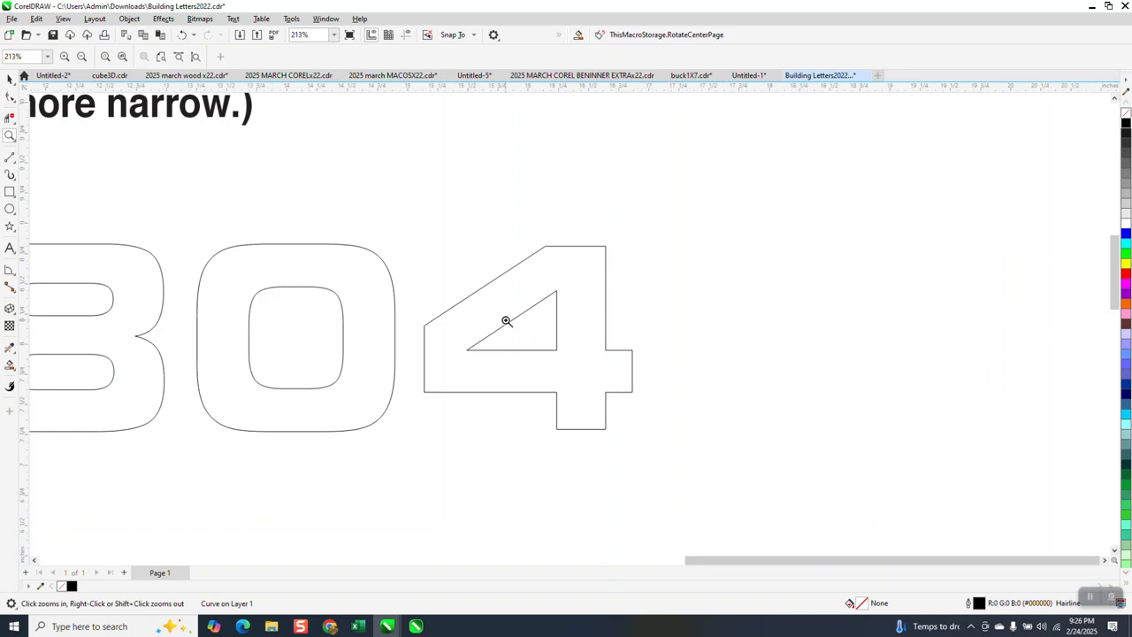
scroll(506, 321, down, 1)
scroll(508, 322, down, 1)
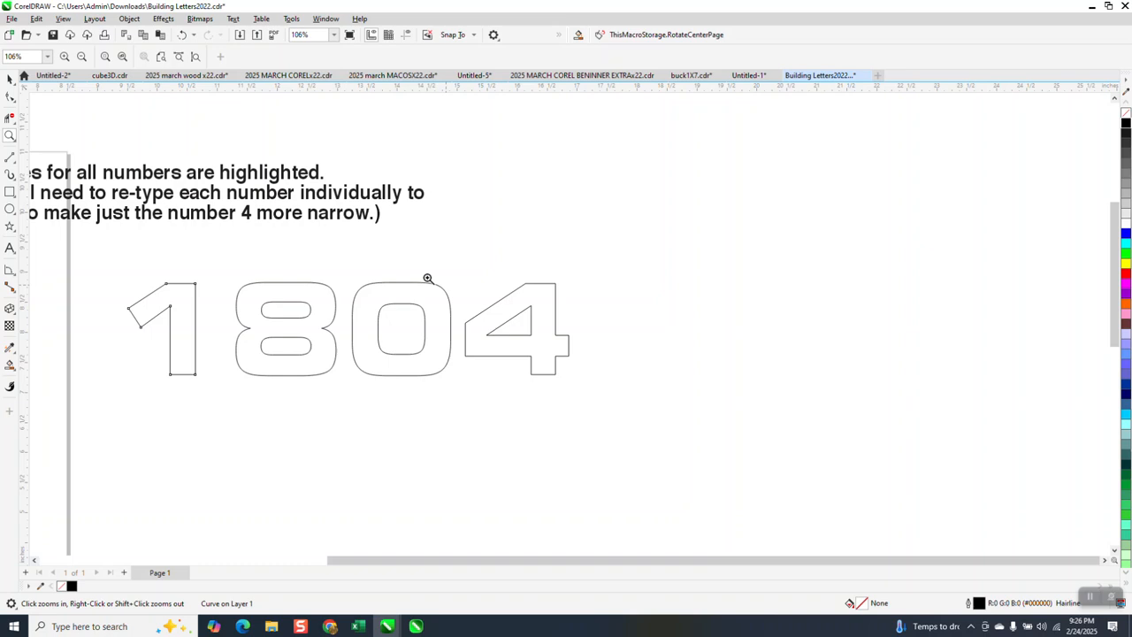
click(9, 79)
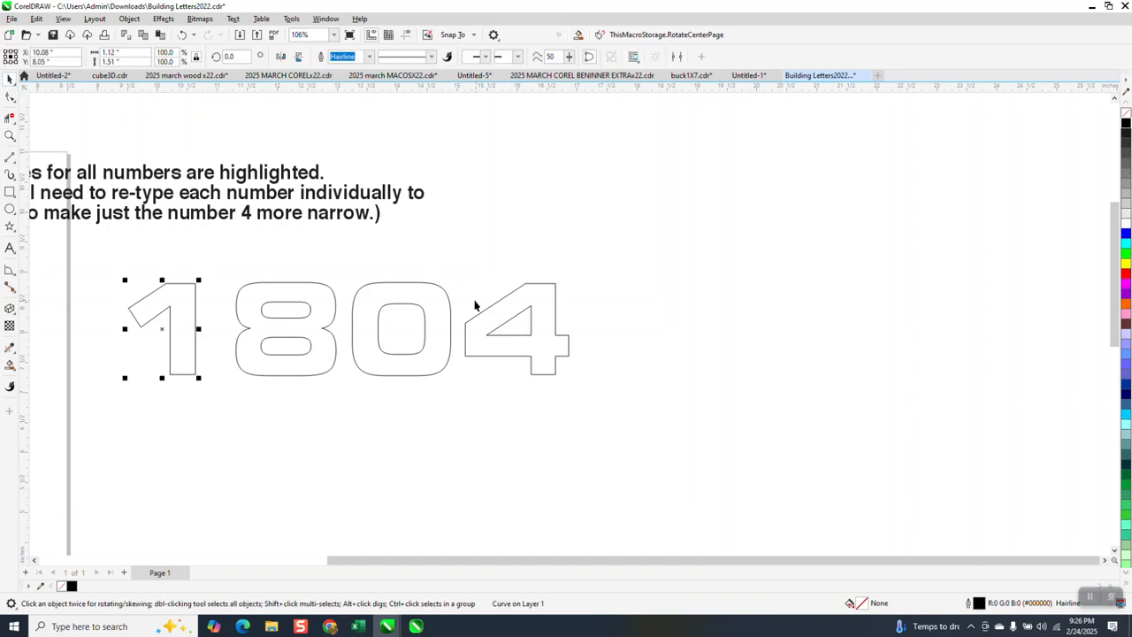
Step: Select the copied digit 4 and open the Contour settings for it
click(458, 273)
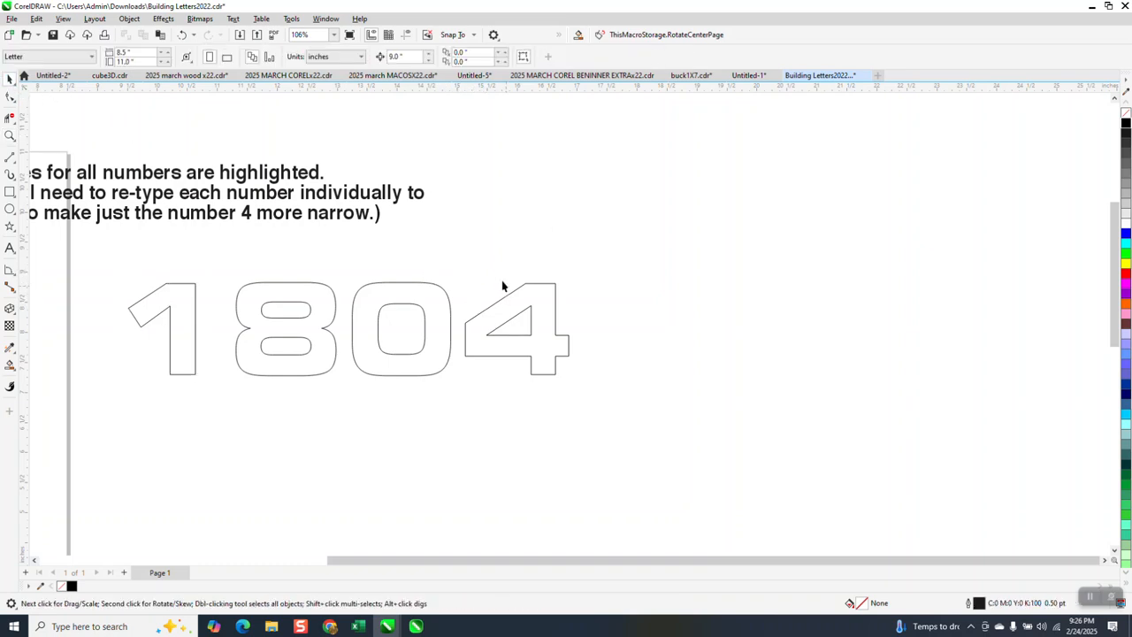
drag(584, 392, 596, 390)
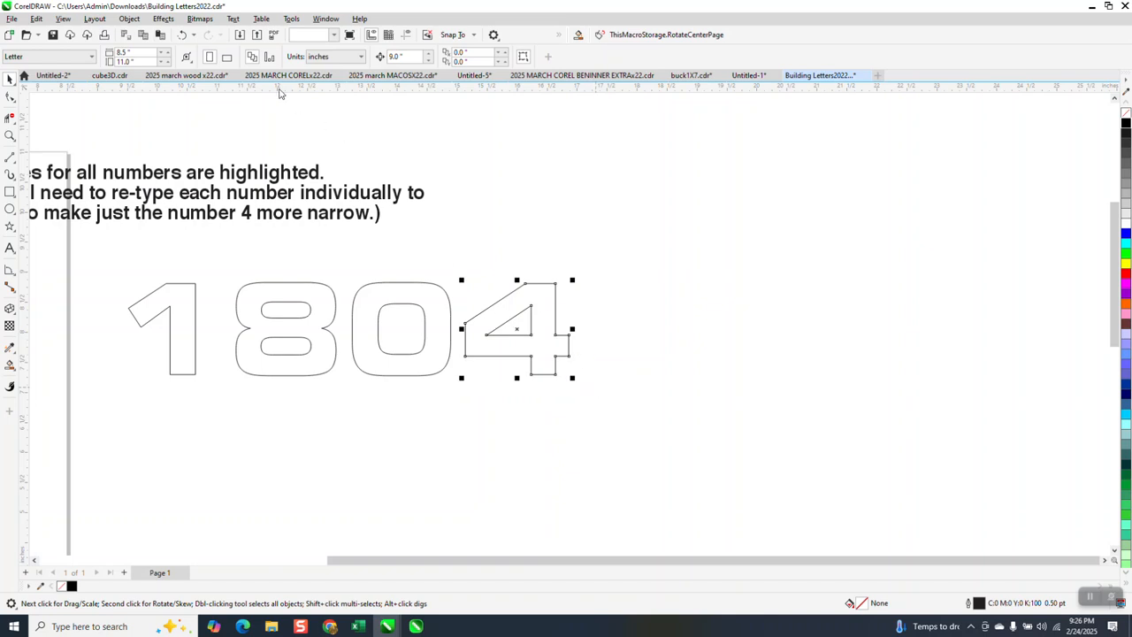
click(167, 20)
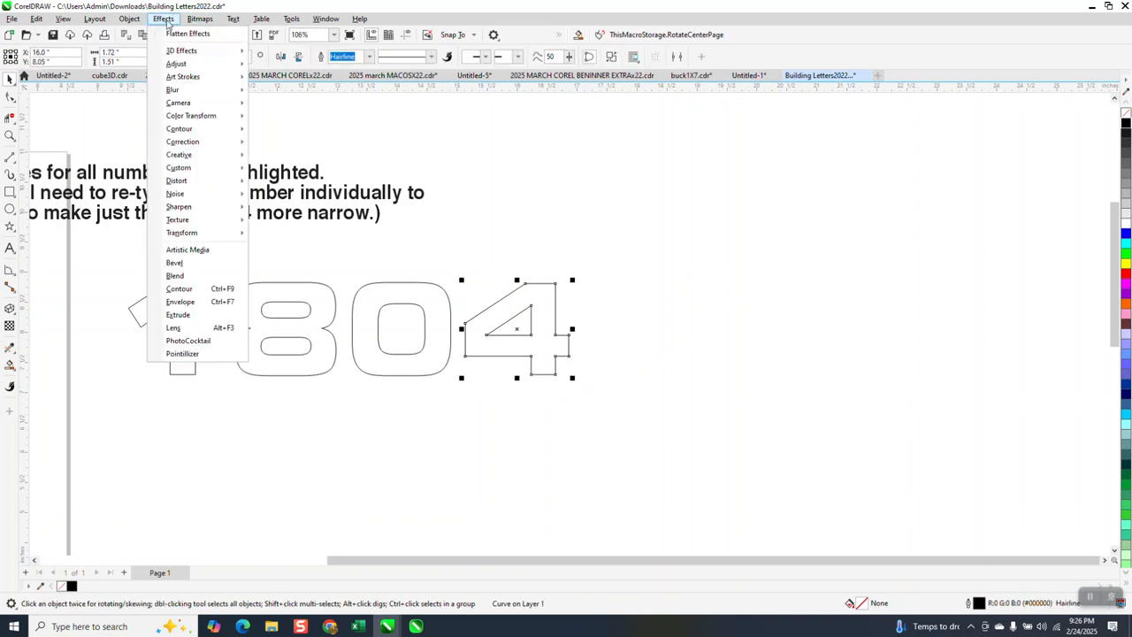
click(179, 288)
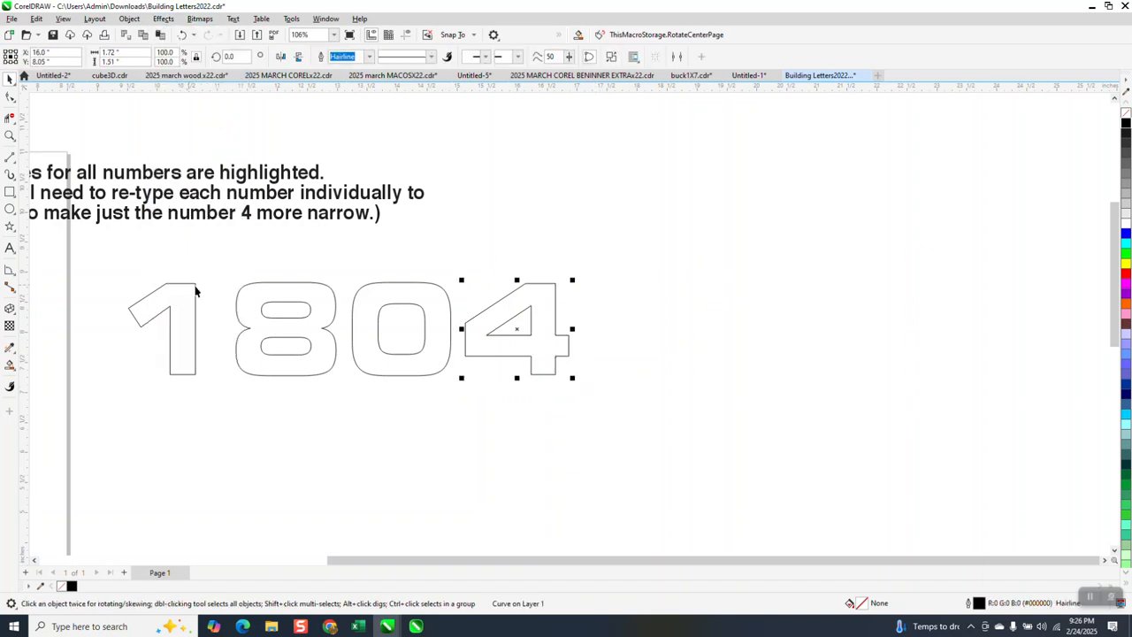
Step: Try a one-step inside contour with a 0.01-inch offset on the copied digit 4, examine its edges and undo it
double_click(1023, 142)
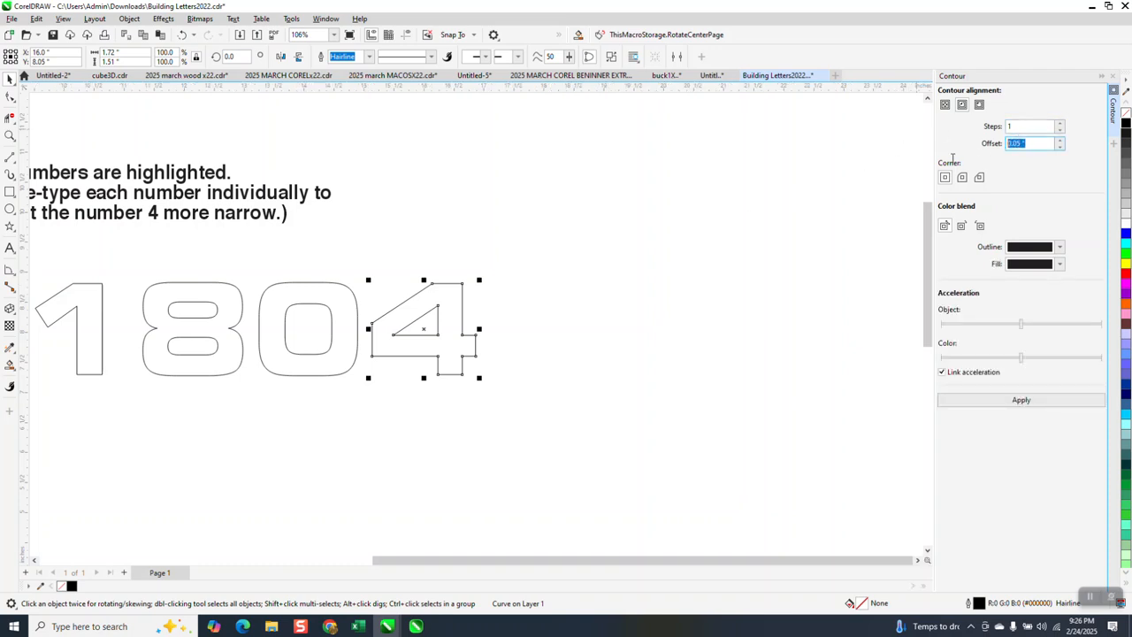
key(BackSpace)
click(962, 104)
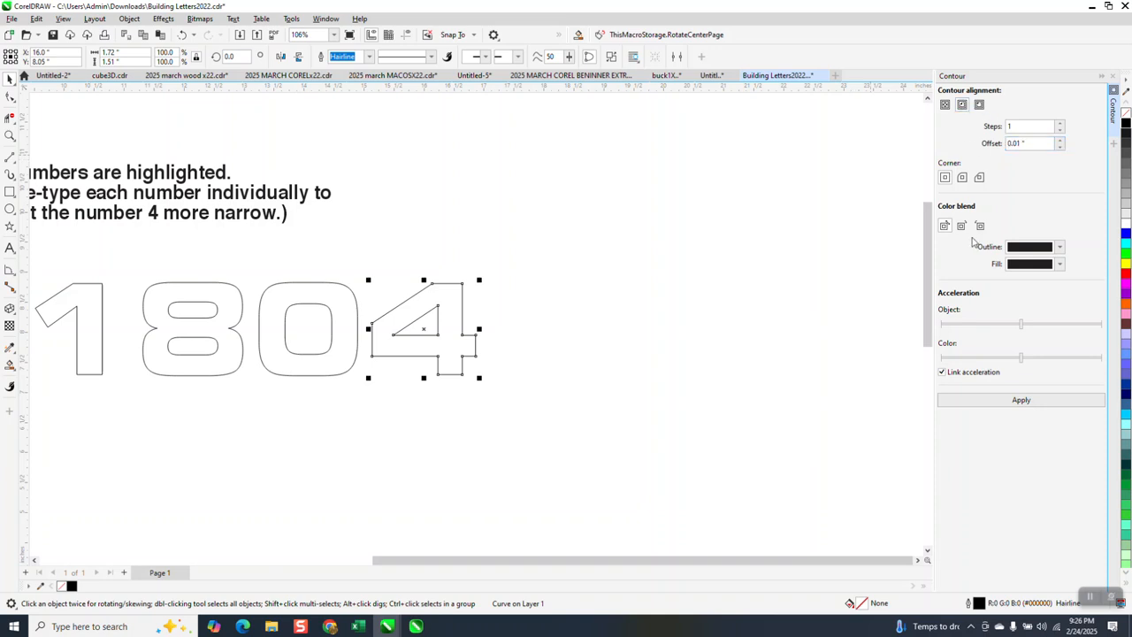
click(1023, 401)
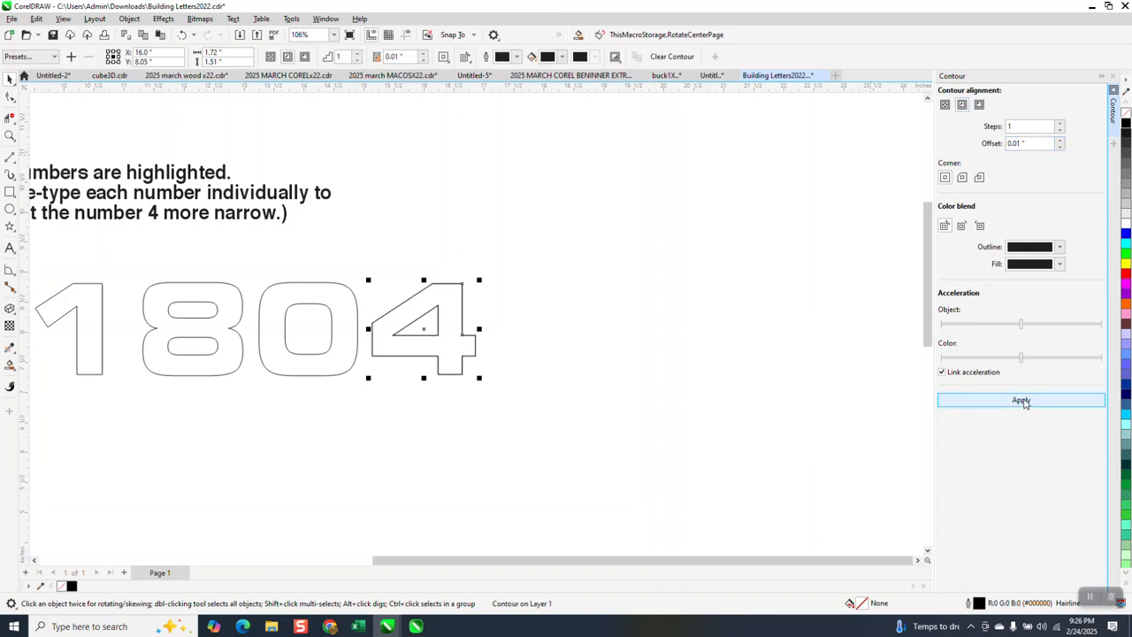
click(10, 135)
drag(398, 260, 569, 333)
drag(214, 241, 425, 298)
right_click(425, 286)
right_click(424, 256)
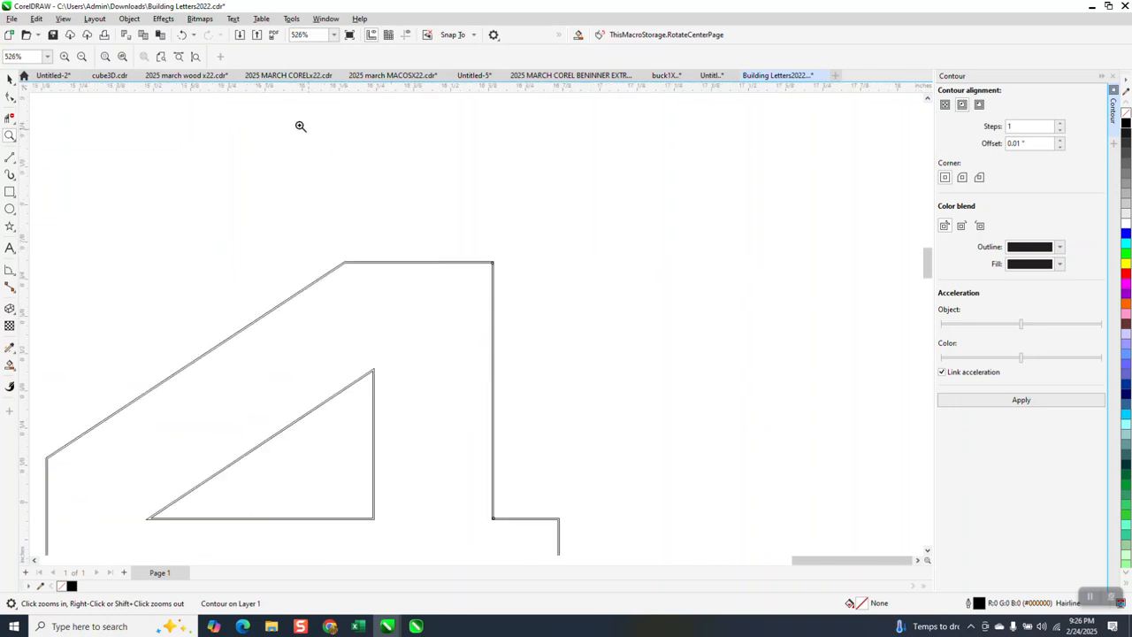
click(182, 35)
Step: Try a 0.009-inch inside contour on the digit 4, undo it, and reapply and undo it once more
drag(1020, 147, 1007, 148)
text(.)
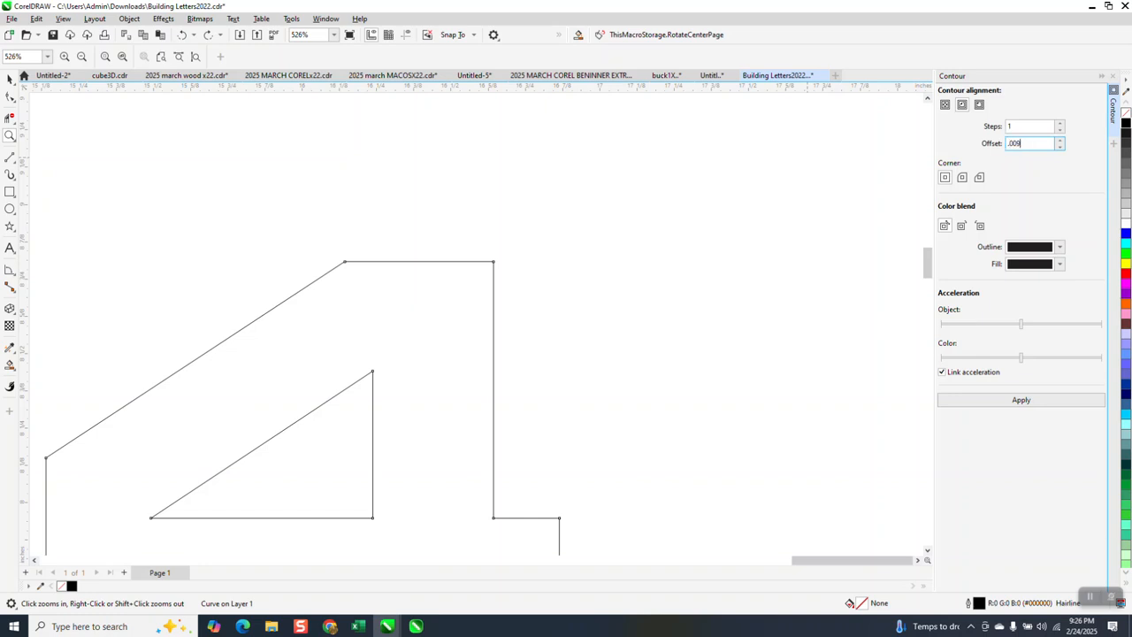
text(009)
click(1014, 403)
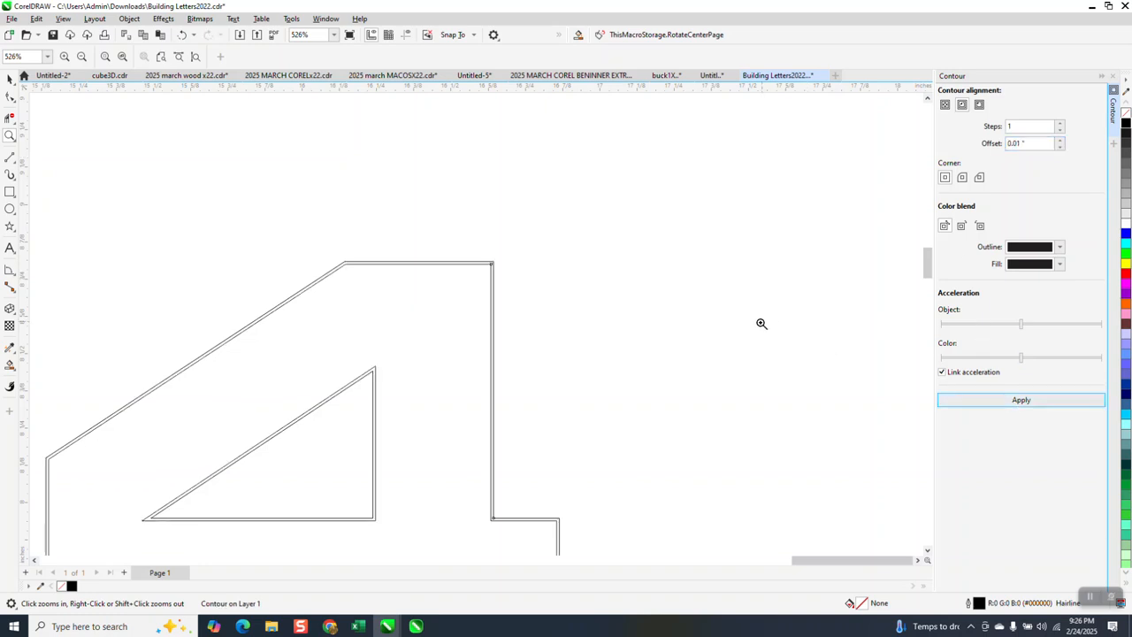
right_click(449, 216)
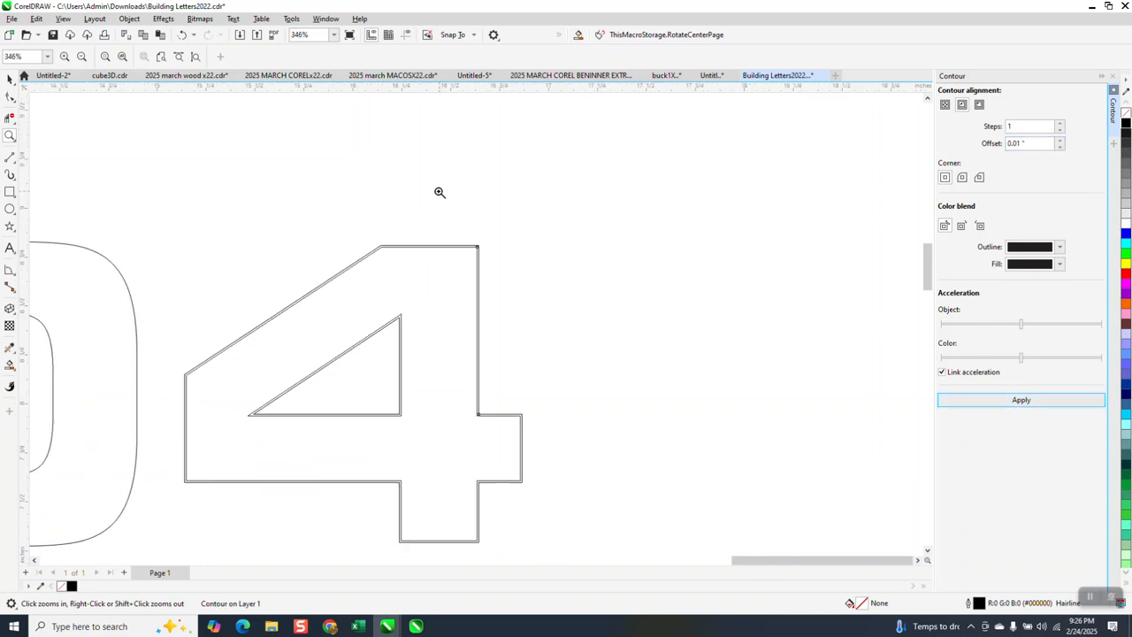
click(183, 37)
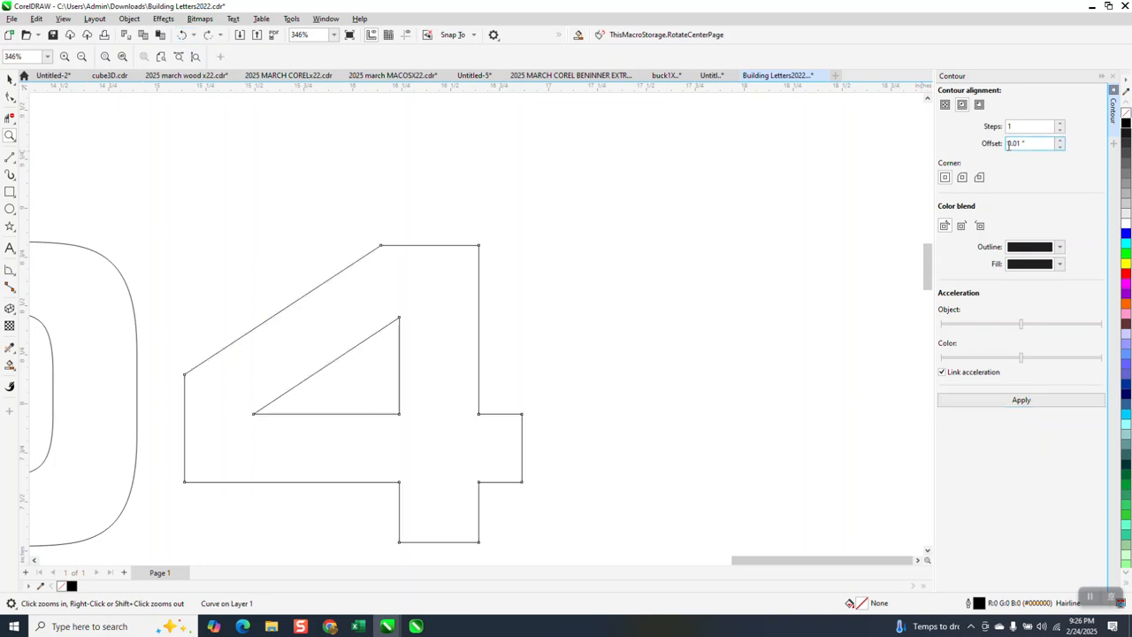
click(1022, 401)
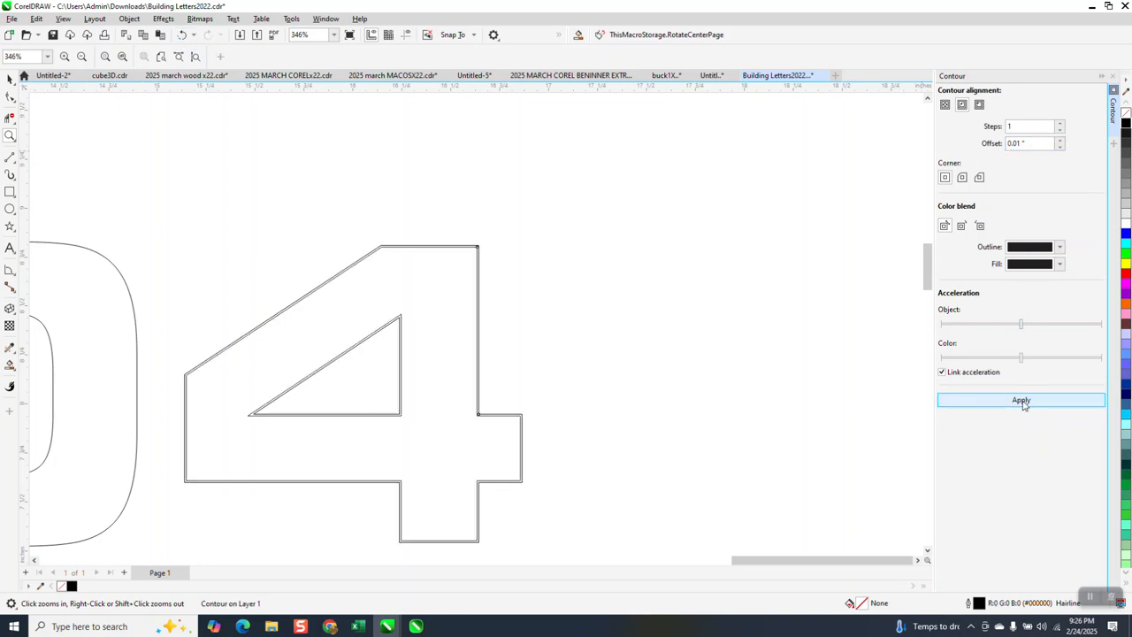
click(183, 35)
Step: Try a one-step inside contour with a 0.09-inch offset on the complete digit 4 and undo it
double_click(1006, 143)
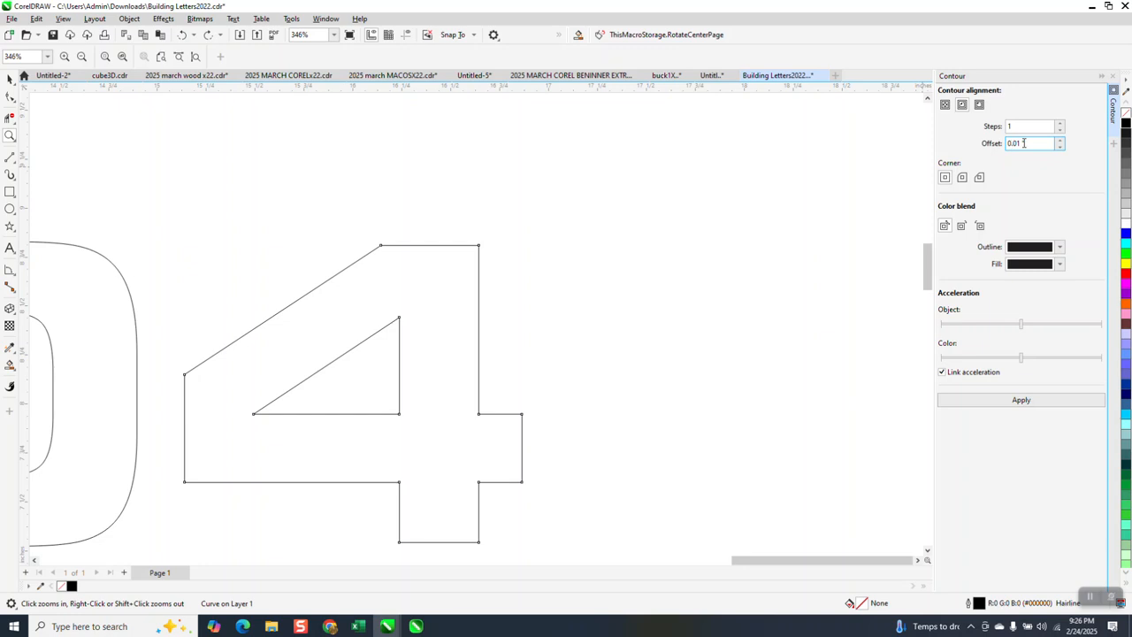
text(.09)
click(1011, 400)
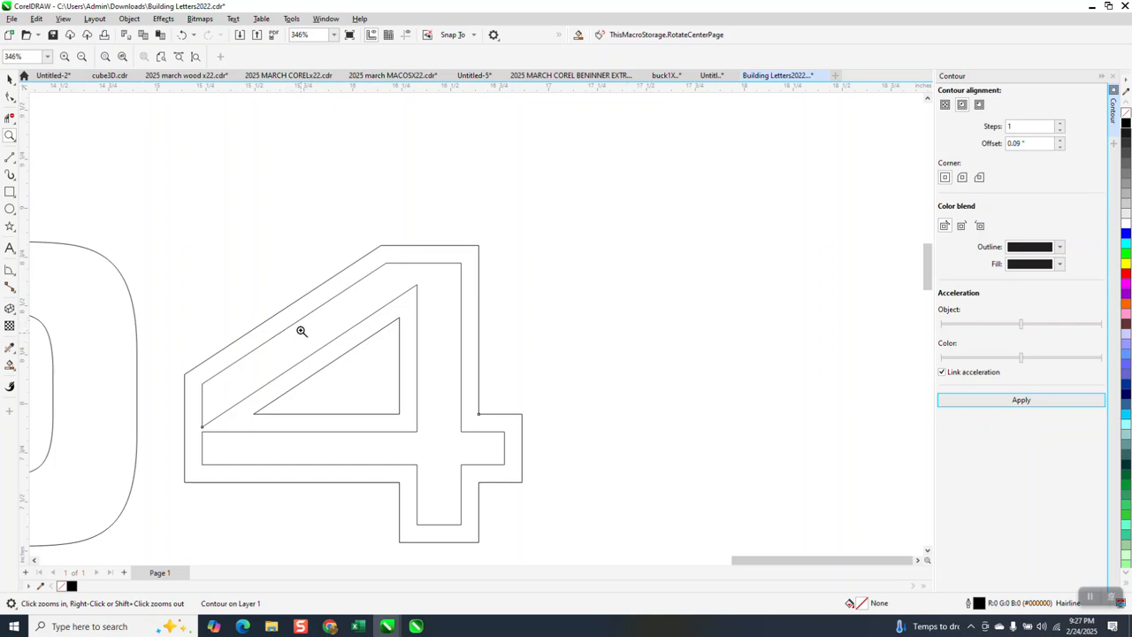
click(181, 34)
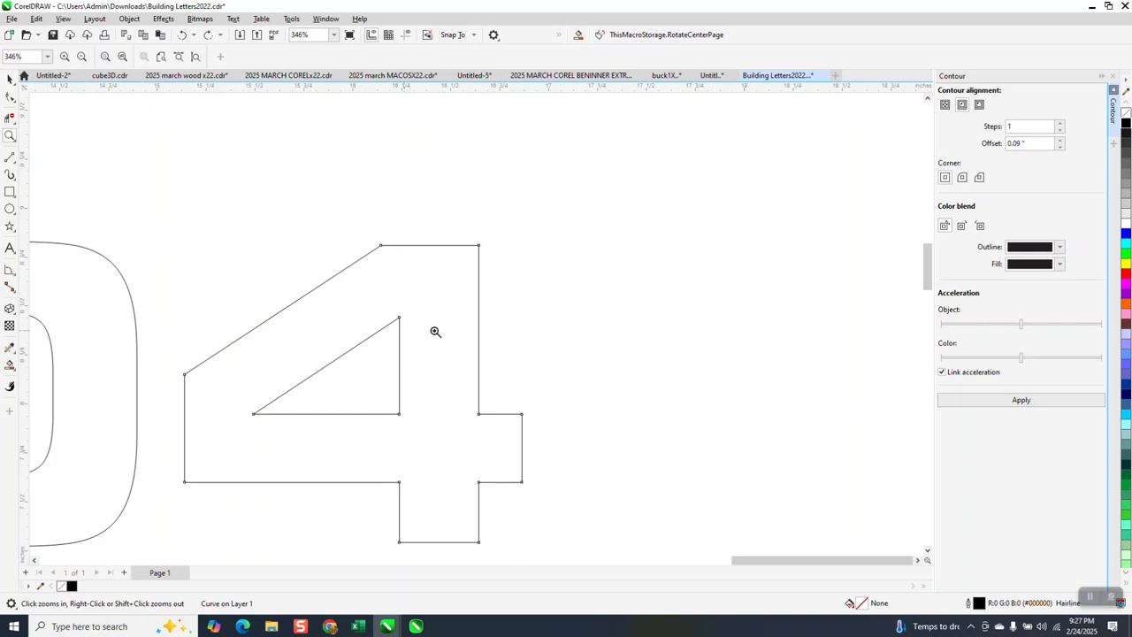
Step: Create a black Smart Fill copy of the triangular opening in the digit 4 and nudge it 9 inches to the right
right_click(418, 297)
click(10, 79)
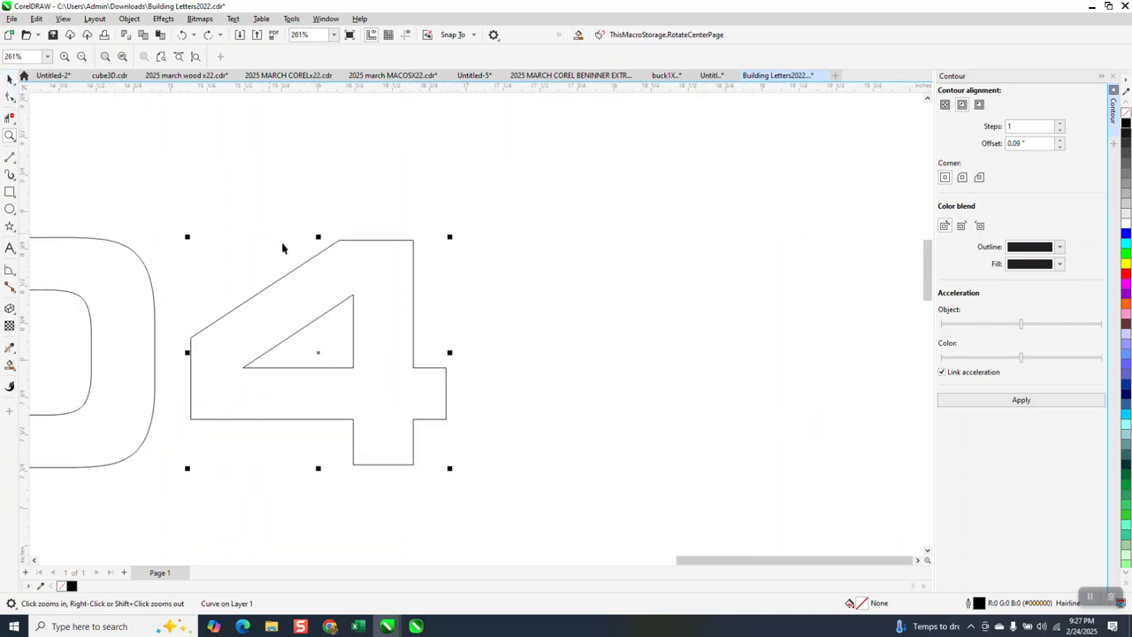
click(10, 365)
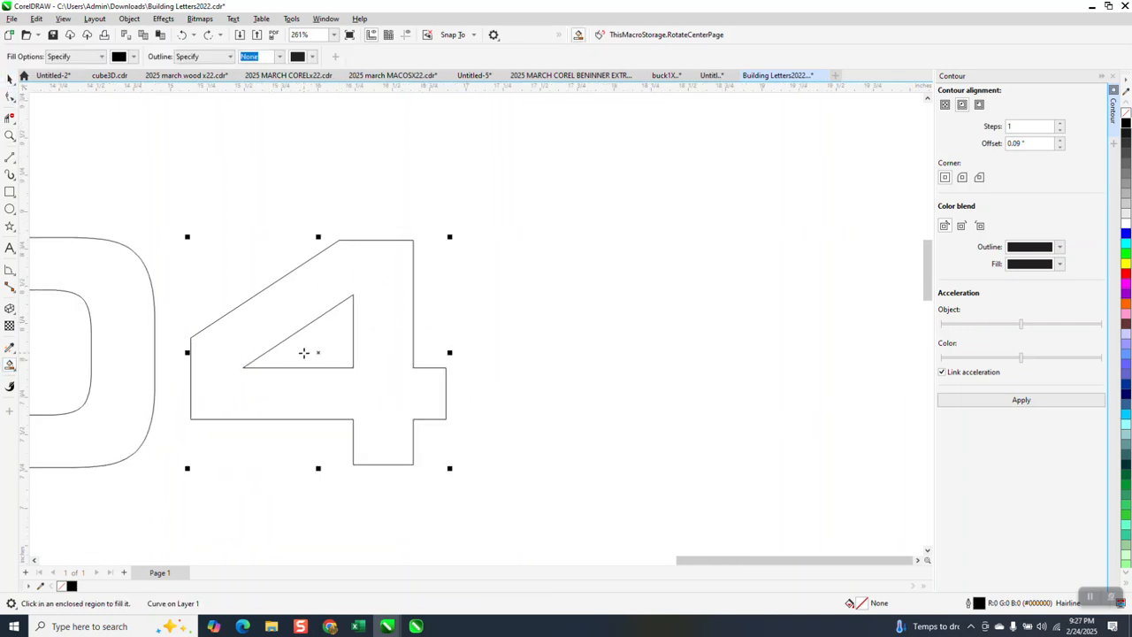
click(327, 339)
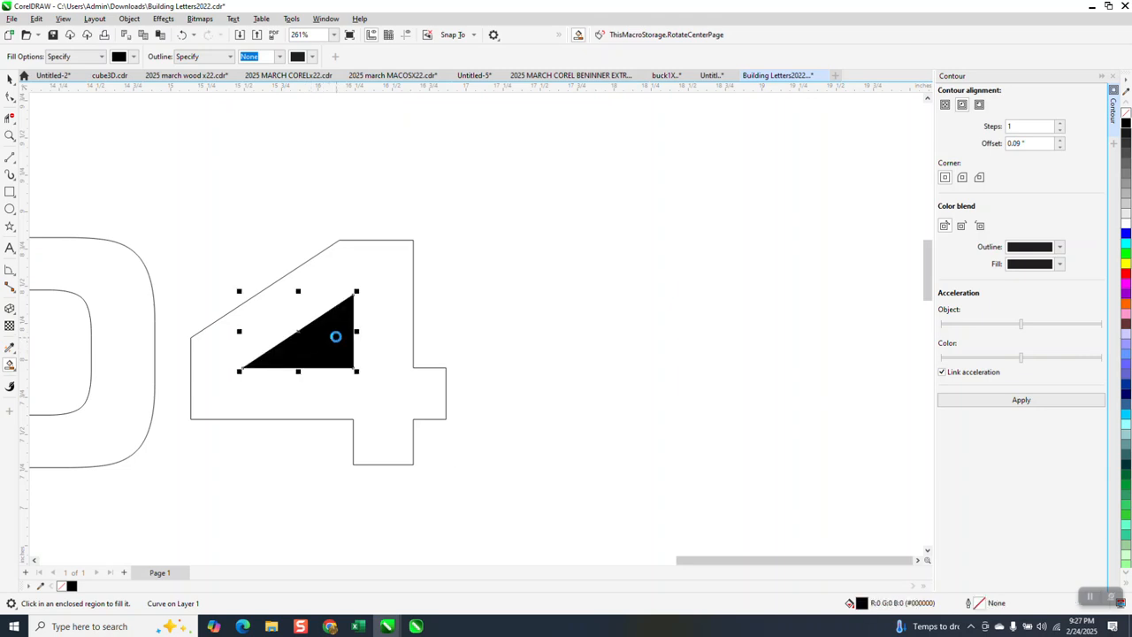
key(ctrl+z)
scroll(349, 291, down, 1)
Step: Remove the inner triangle outline from the digit 4 with Virtual Segment Delete
click(9, 117)
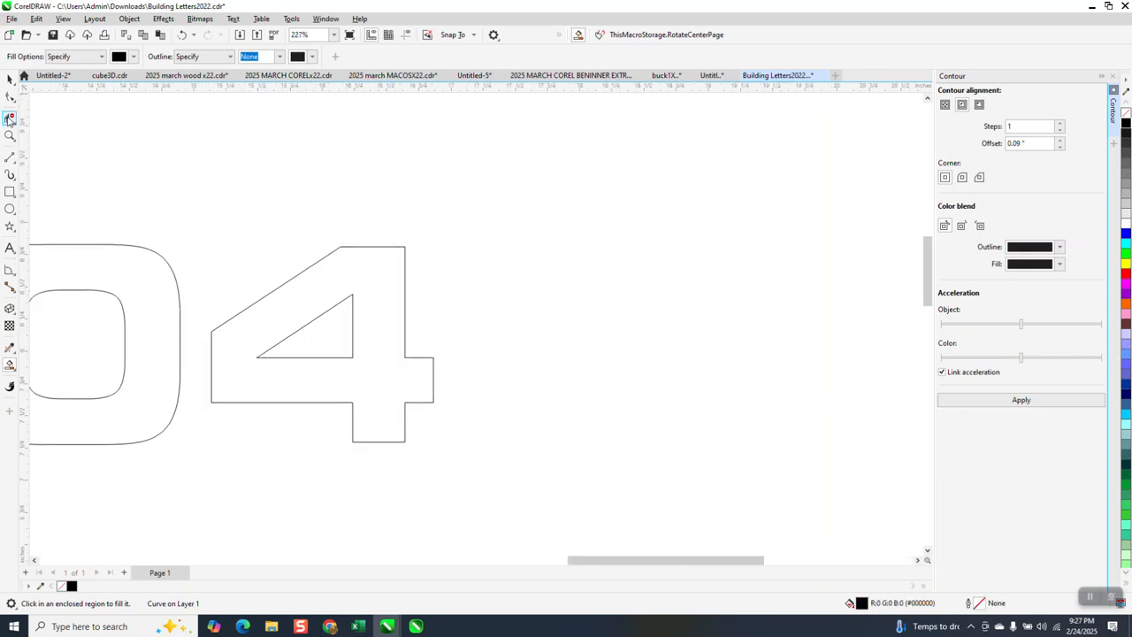
click(329, 302)
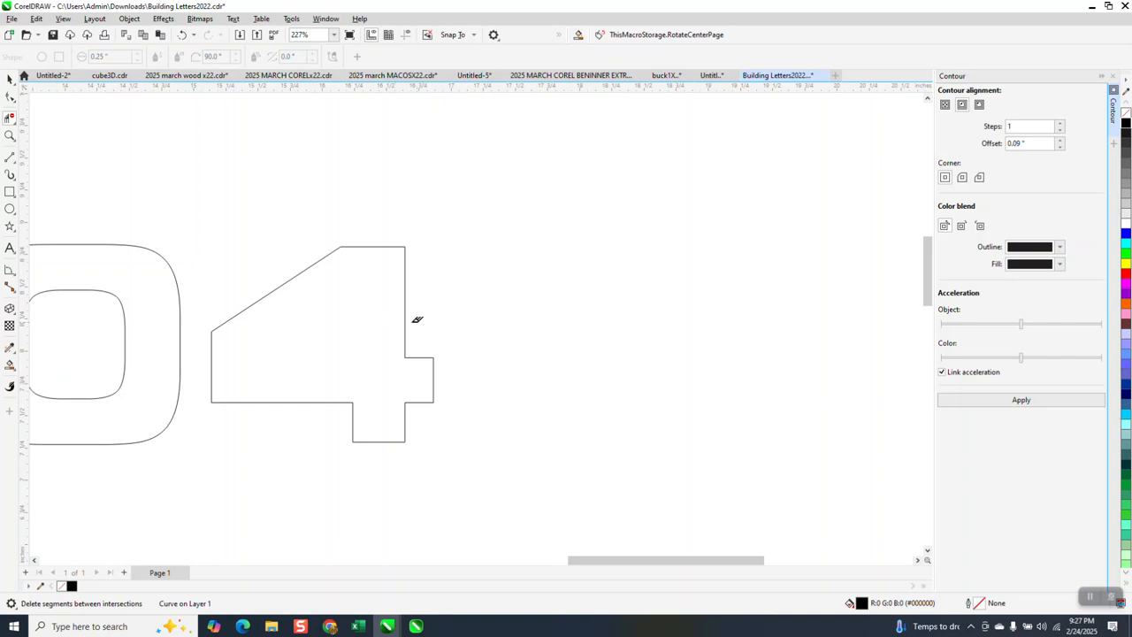
click(10, 79)
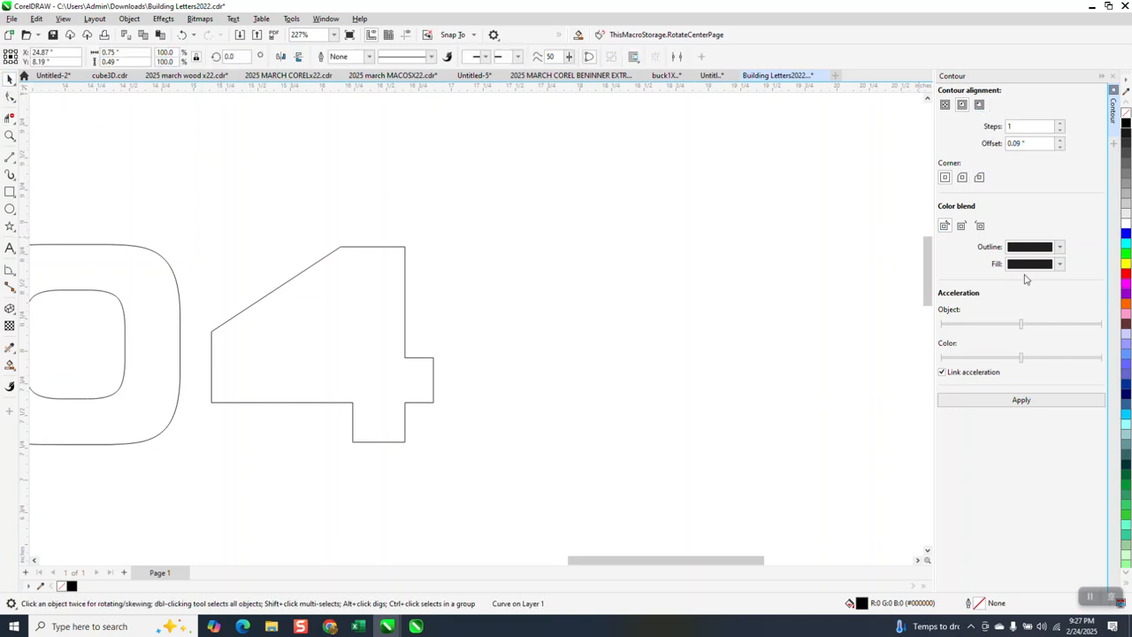
Step: Try a one-step inside contour with a 0.09-inch offset on the 4's remaining outer outline and undo it
click(1032, 404)
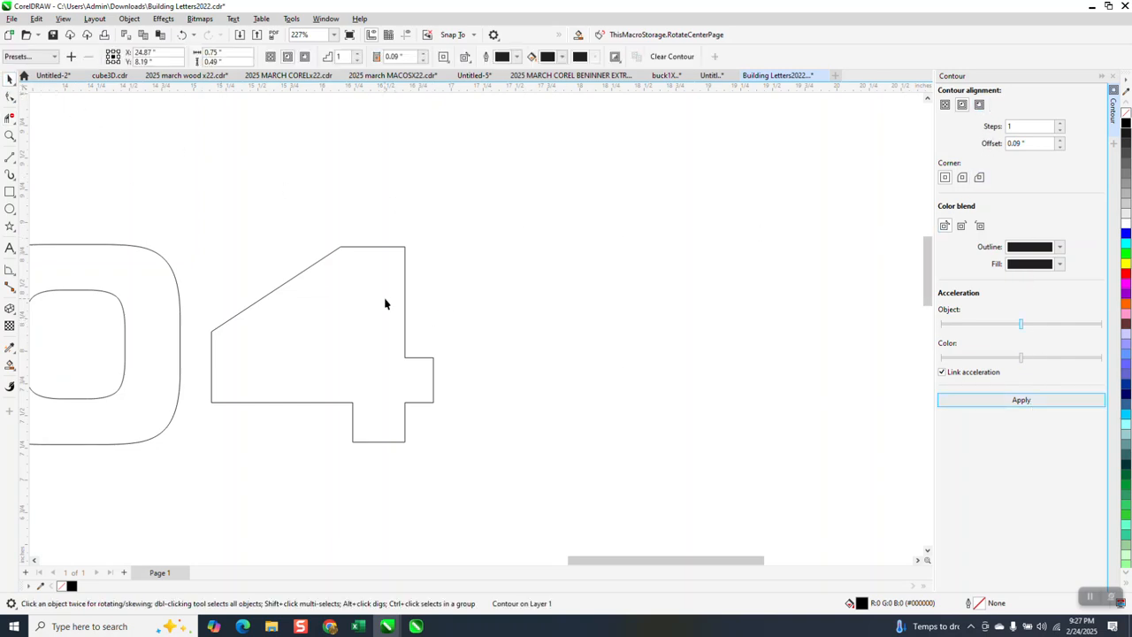
click(405, 283)
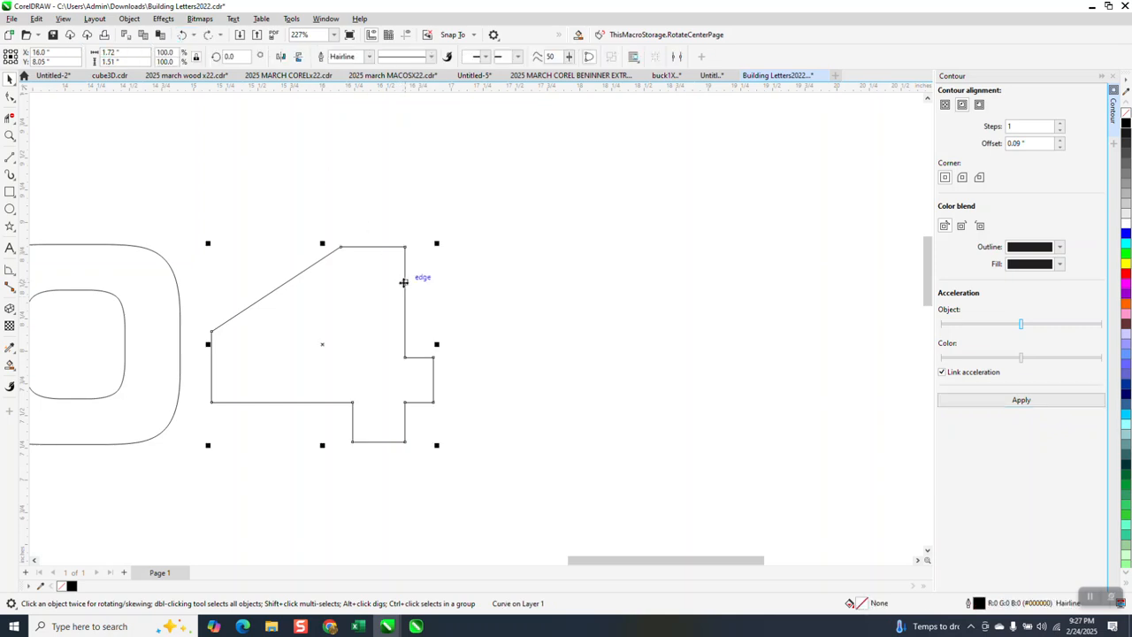
click(1041, 404)
scroll(477, 212, down, 4)
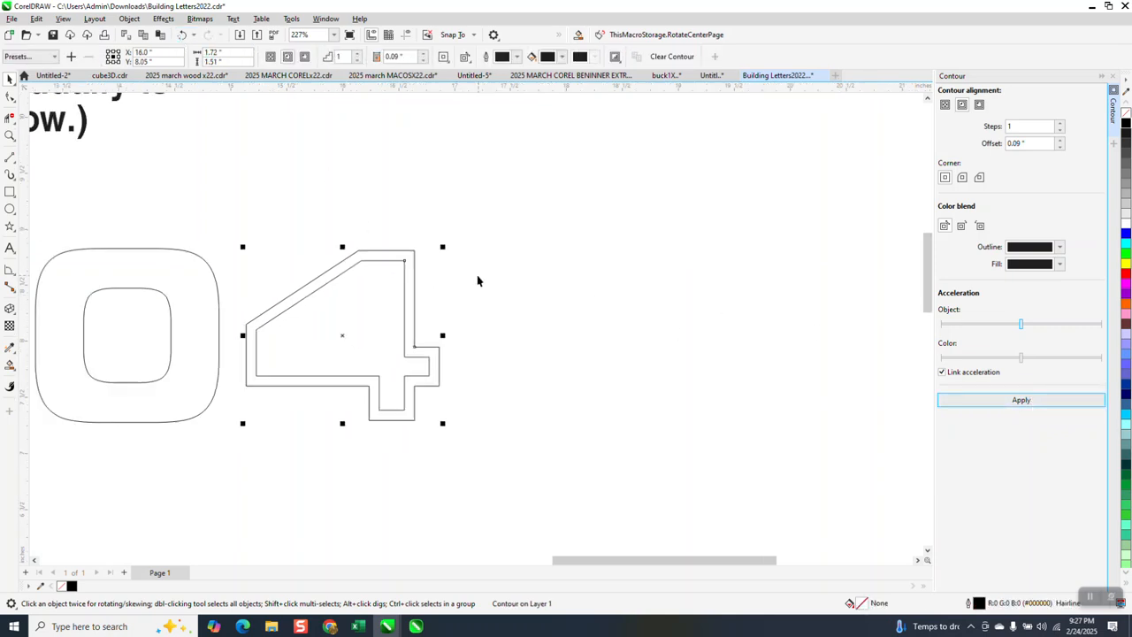
click(182, 35)
Step: Try a one-step inside contour with a 0.005-inch offset on the 4's outer outline and undo it
click(520, 386)
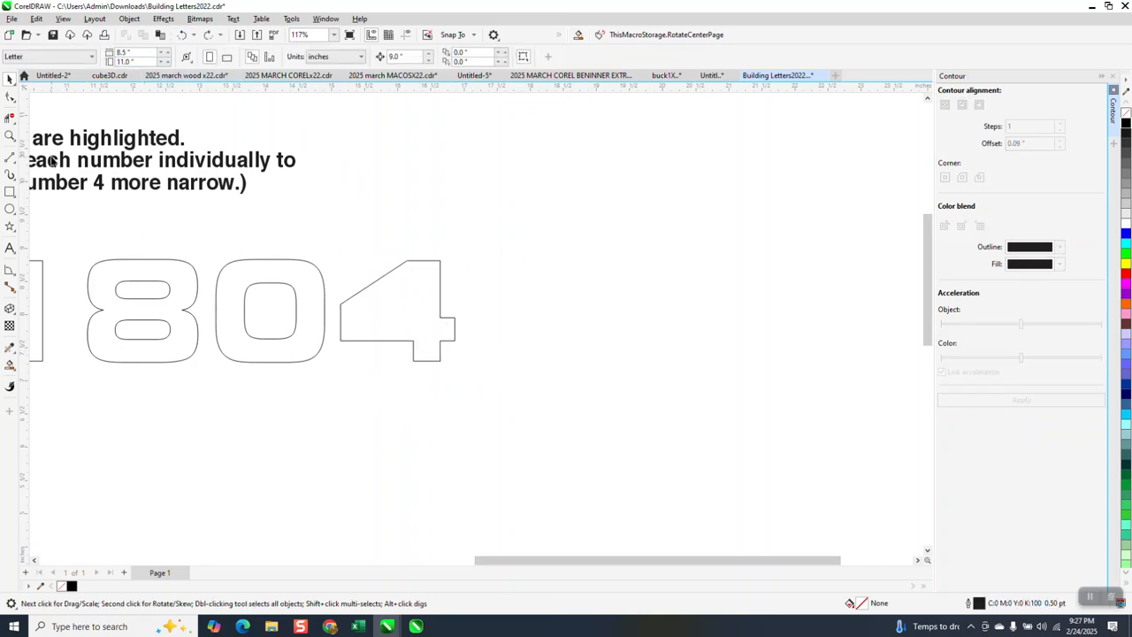
click(10, 136)
drag(350, 249, 619, 430)
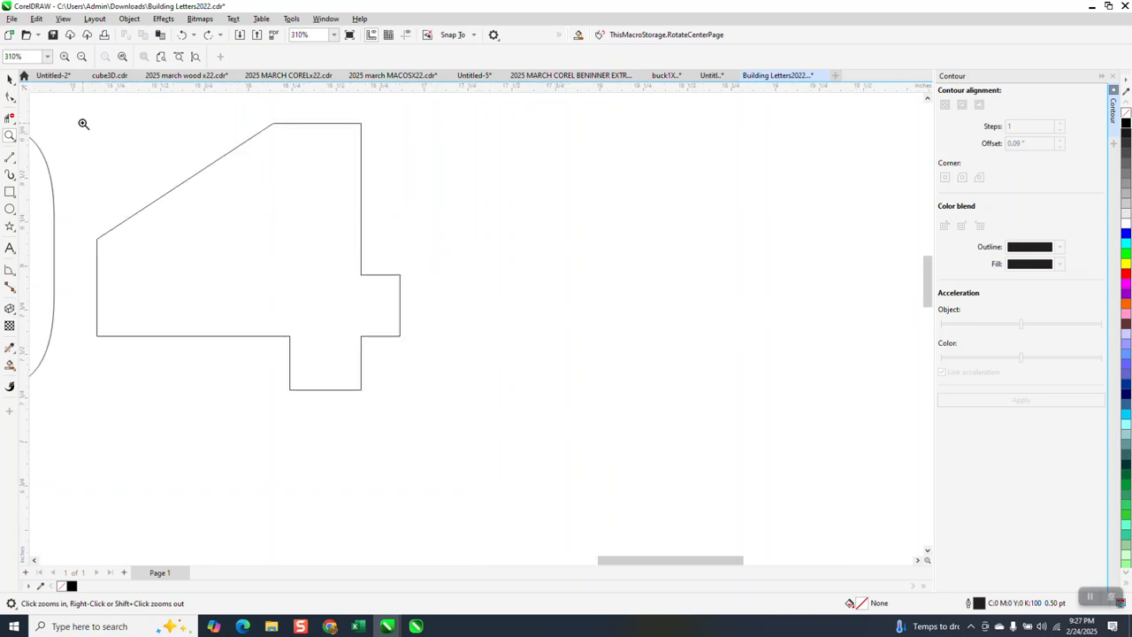
click(10, 78)
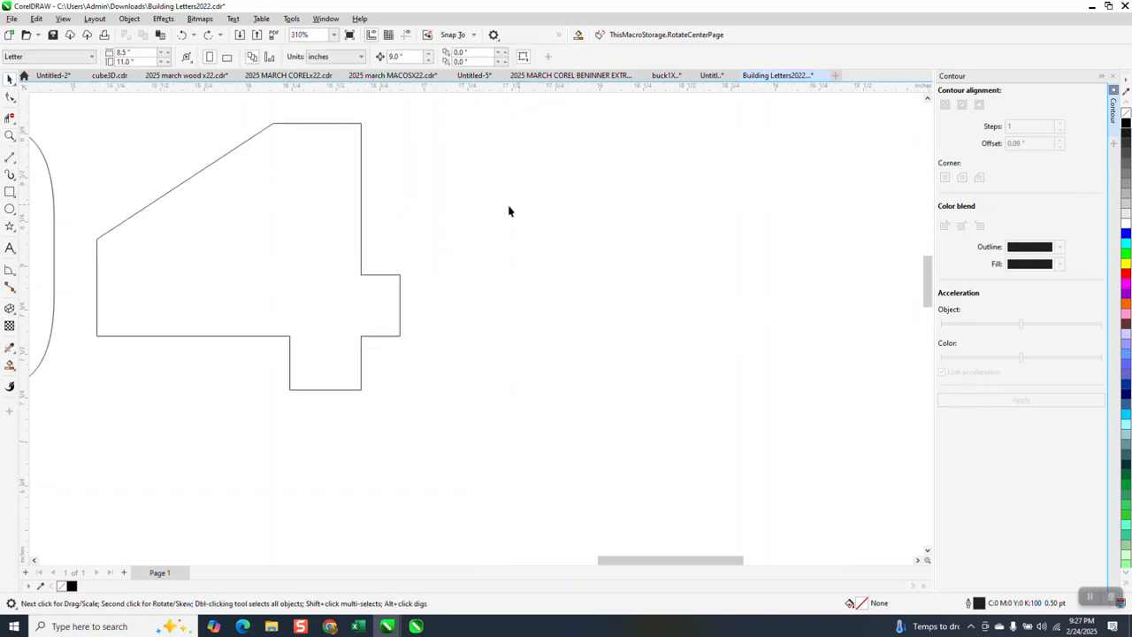
click(351, 209)
double_click(1034, 143)
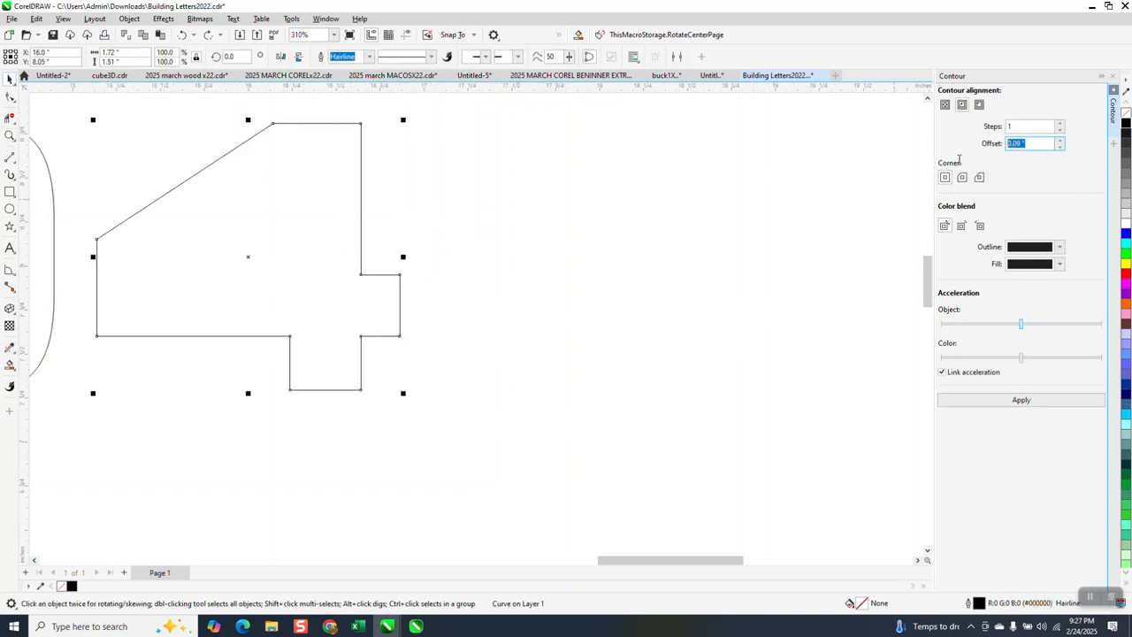
key(BackSpace)
text(.005)
click(1023, 398)
click(1023, 398)
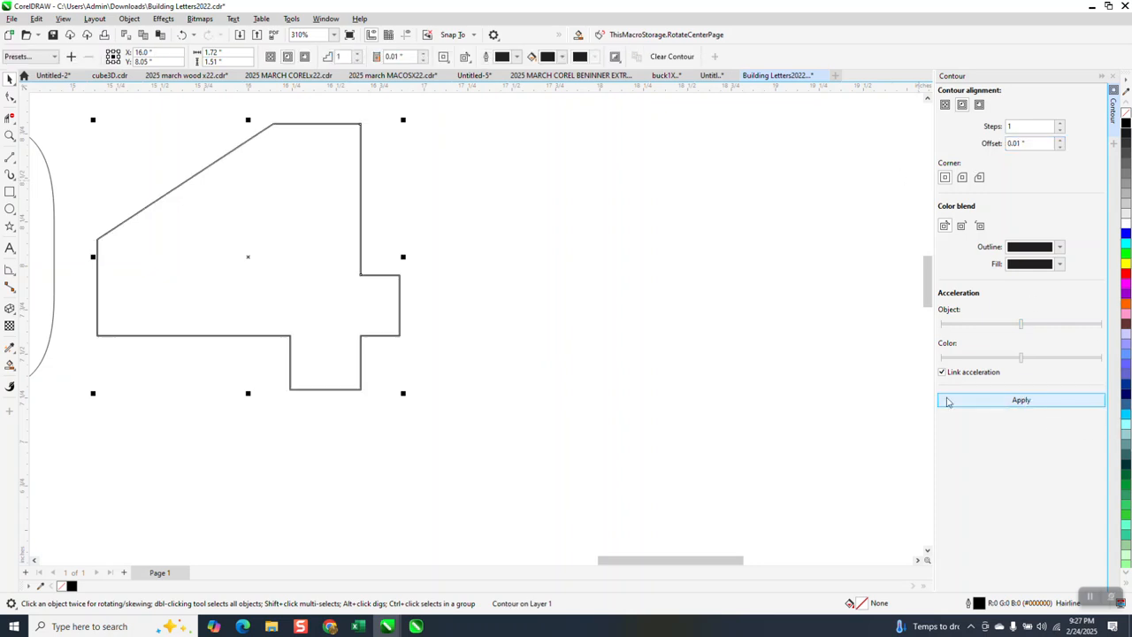
click(183, 36)
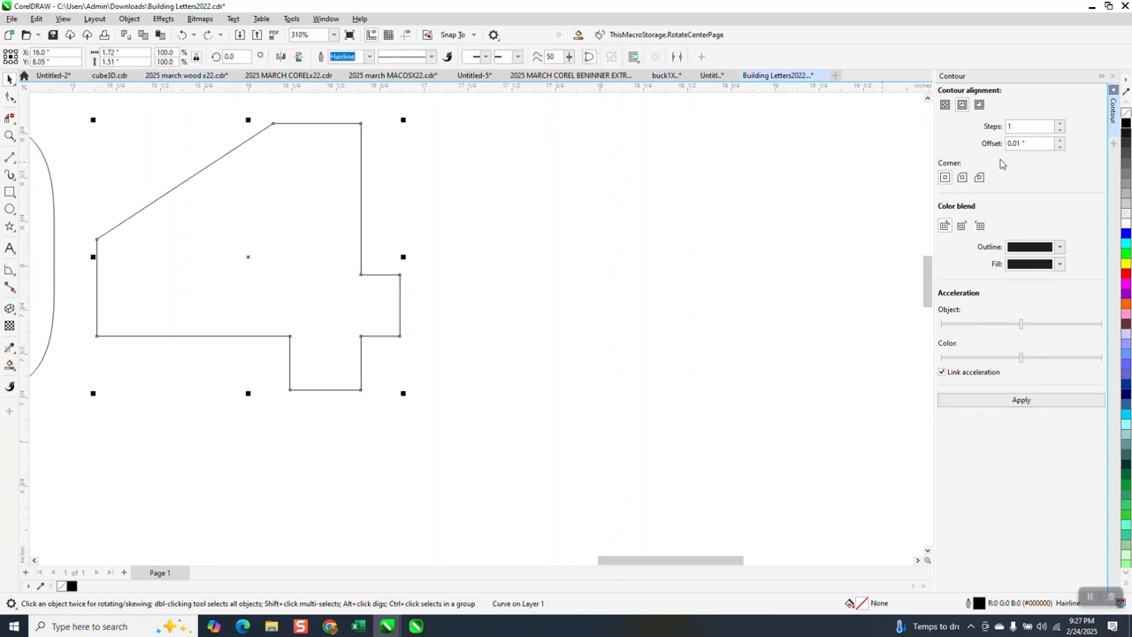
Step: Apply a one-step inside contour with a 0.05-inch offset to the outer outline of the digit 4
double_click(1027, 142)
text(.05)
click(1023, 399)
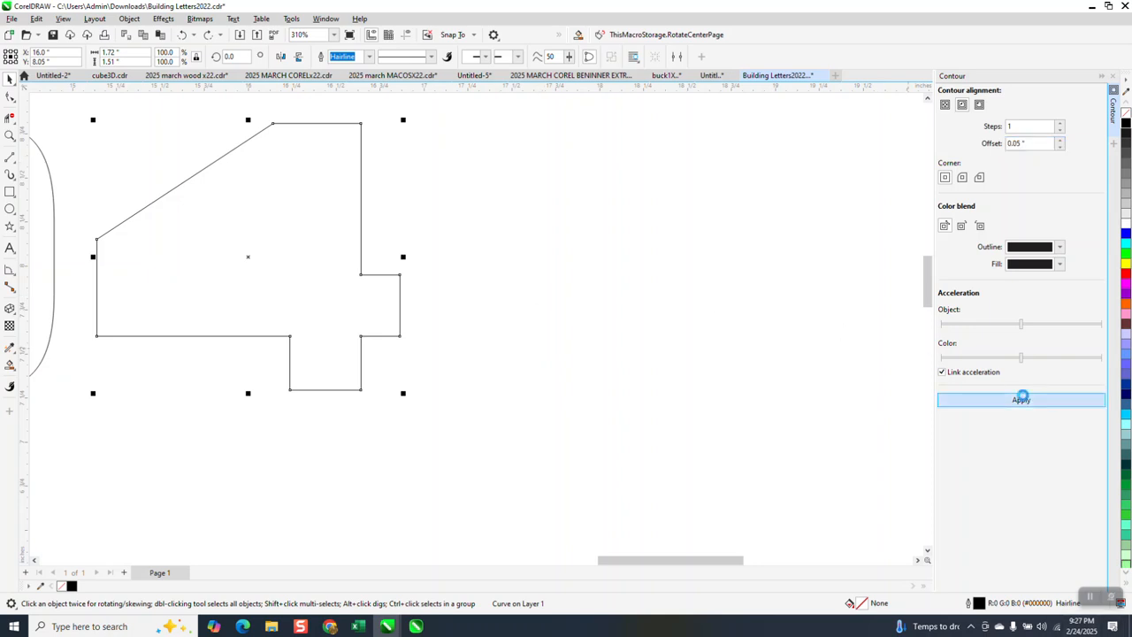
scroll(509, 329, down, 2)
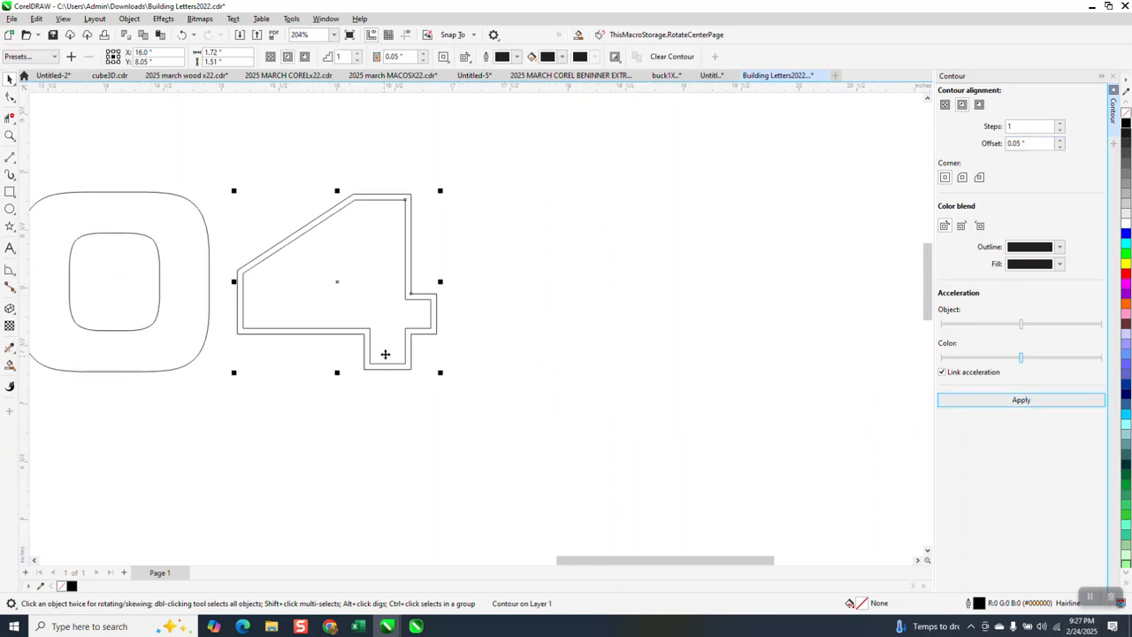
scroll(410, 313, down, 2)
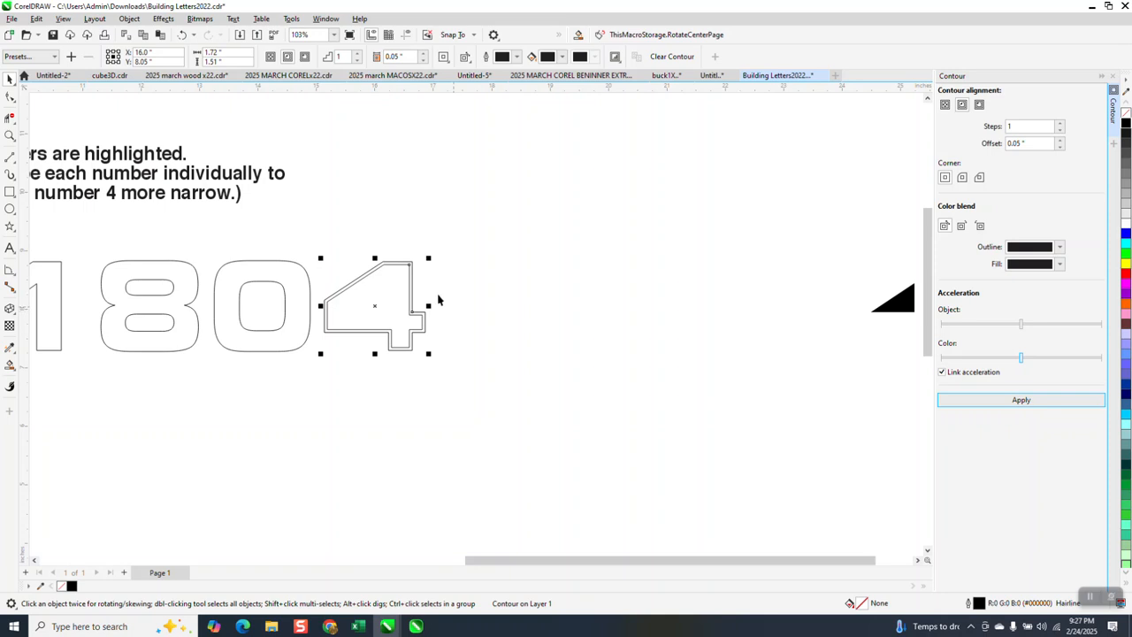
Step: Create a black-filled shape from the area inside the 4's inner contour with Smart Fill
click(10, 364)
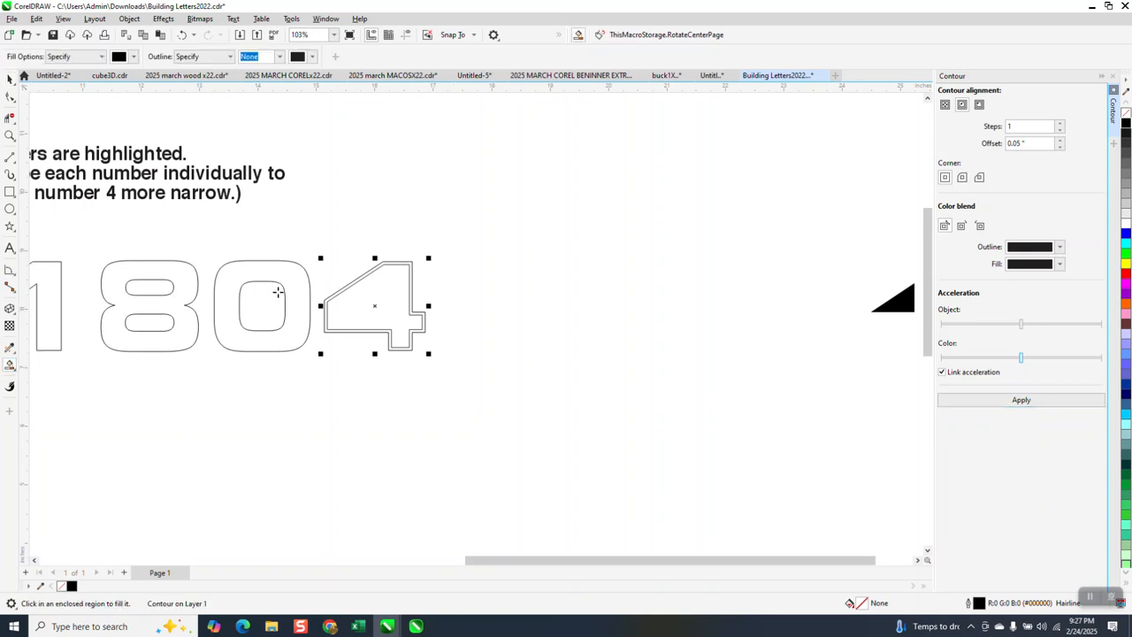
click(376, 289)
scroll(372, 297, down, 3)
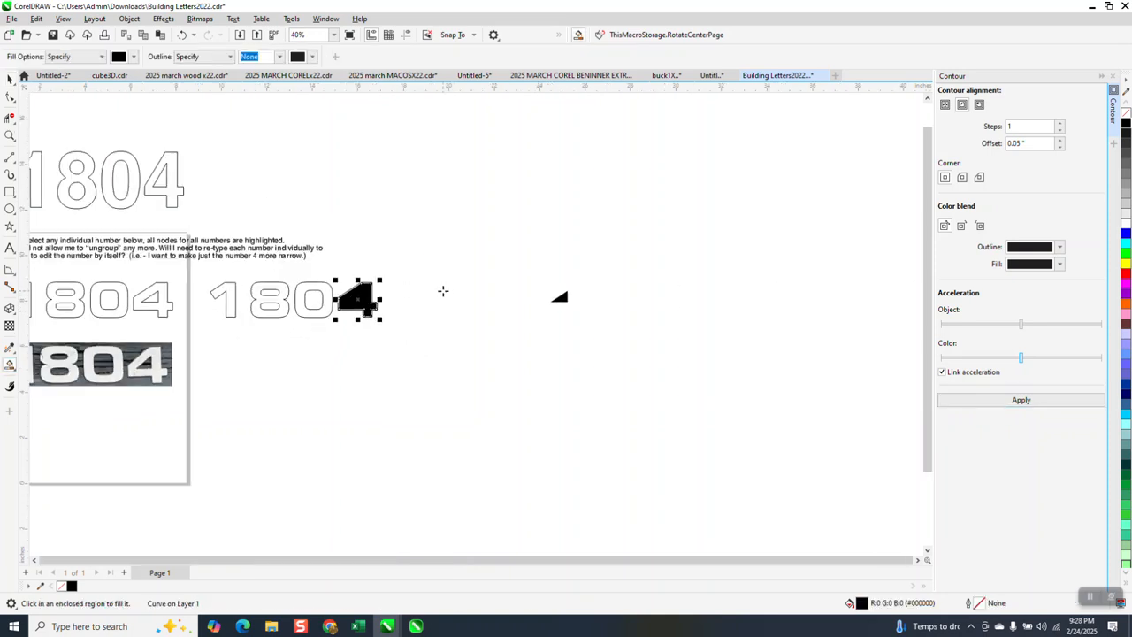
Step: Move the new 4 shape away from the 180, remove its fill, give it a black outline and place it around the black triangle
key(Right)
key(Right)
click(1125, 113)
right_click(1126, 124)
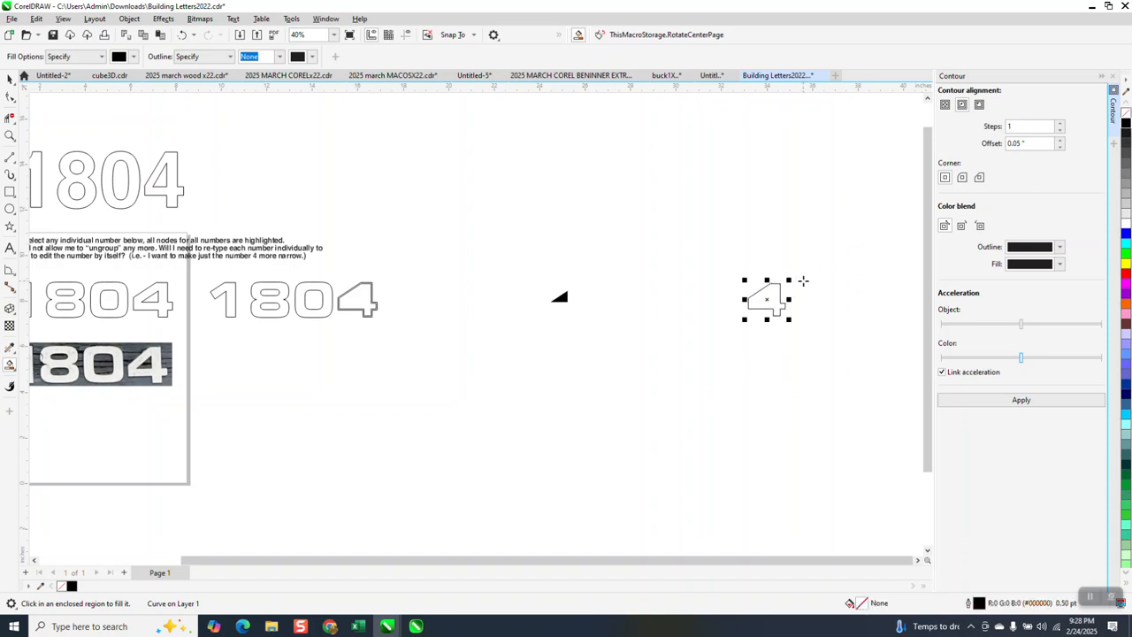
key(Left)
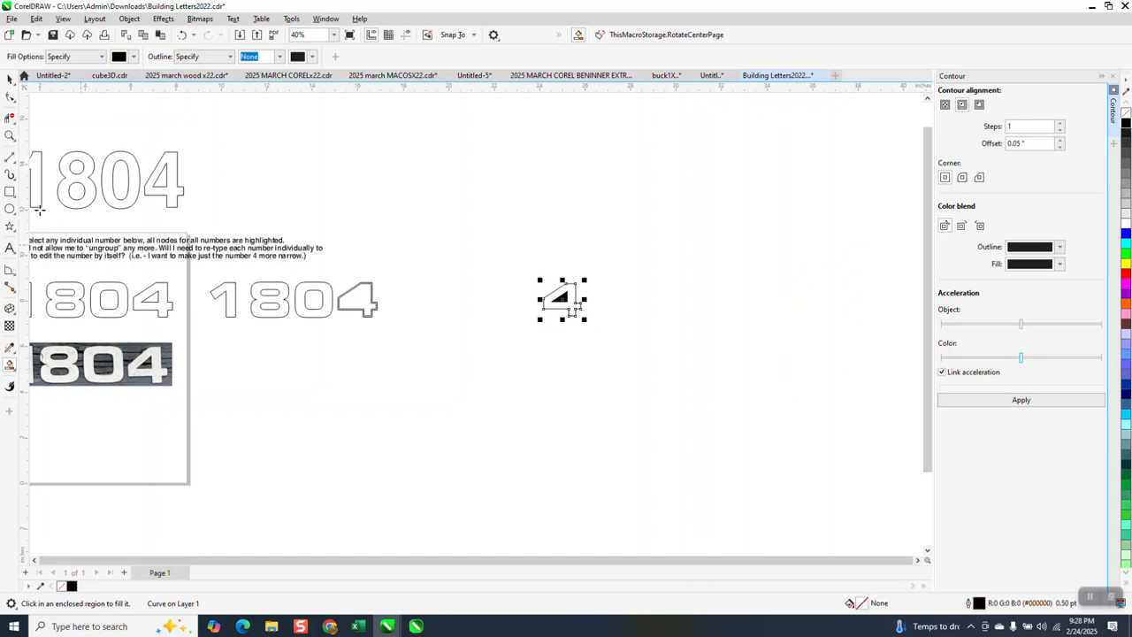
Step: Smart Fill the area between the 4's outline and the triangle in black and move the new shape aside
click(9, 135)
drag(526, 274, 634, 349)
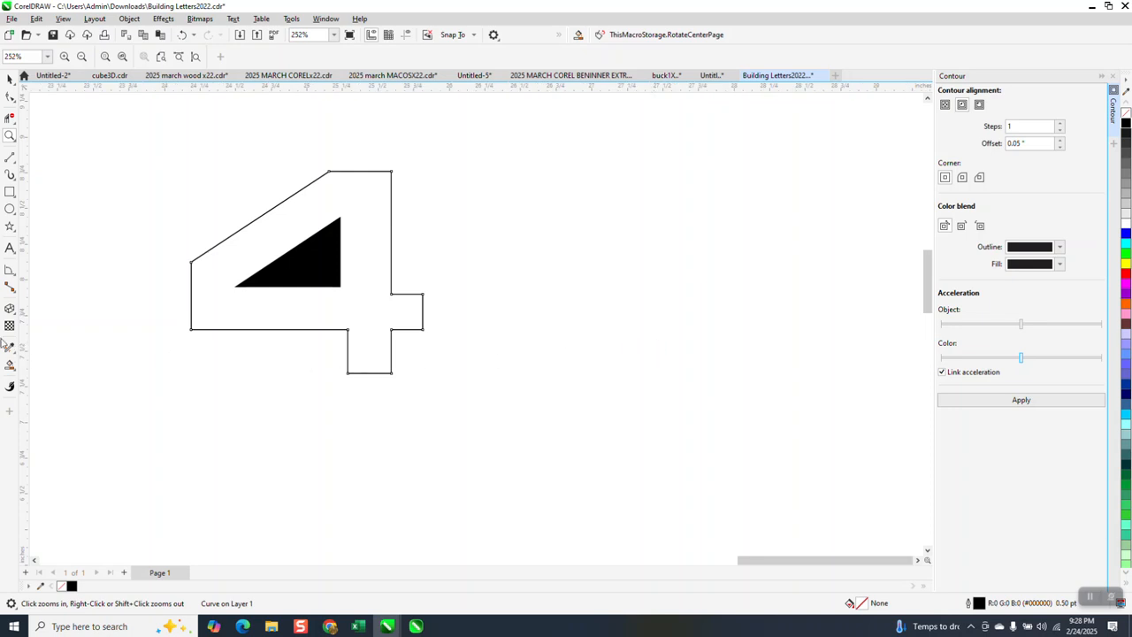
click(369, 223)
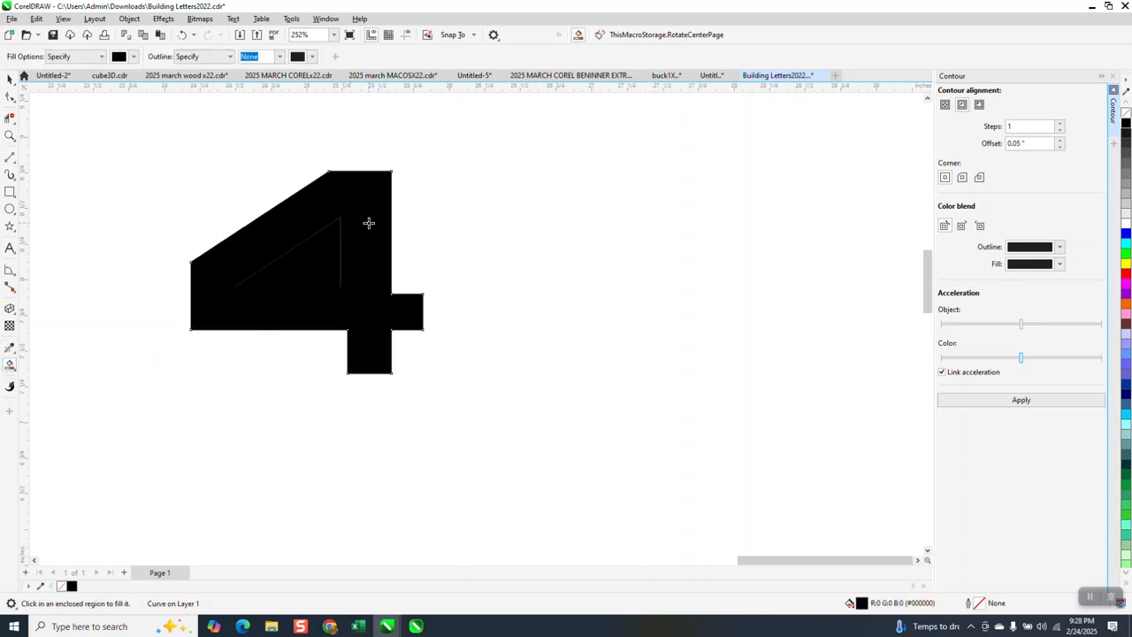
key(ctrl+z)
scroll(384, 257, down, 5)
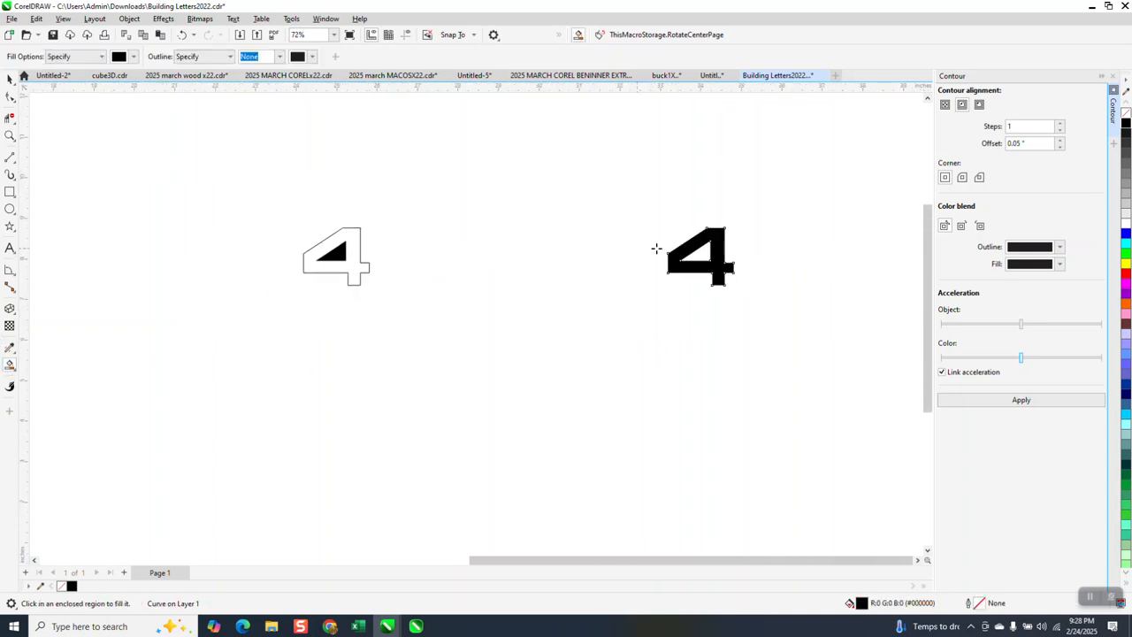
scroll(218, 148, down, 3)
Step: Return the black 4 onto its outline at X 25 inches and move the contoured 4 left of the page
click(10, 80)
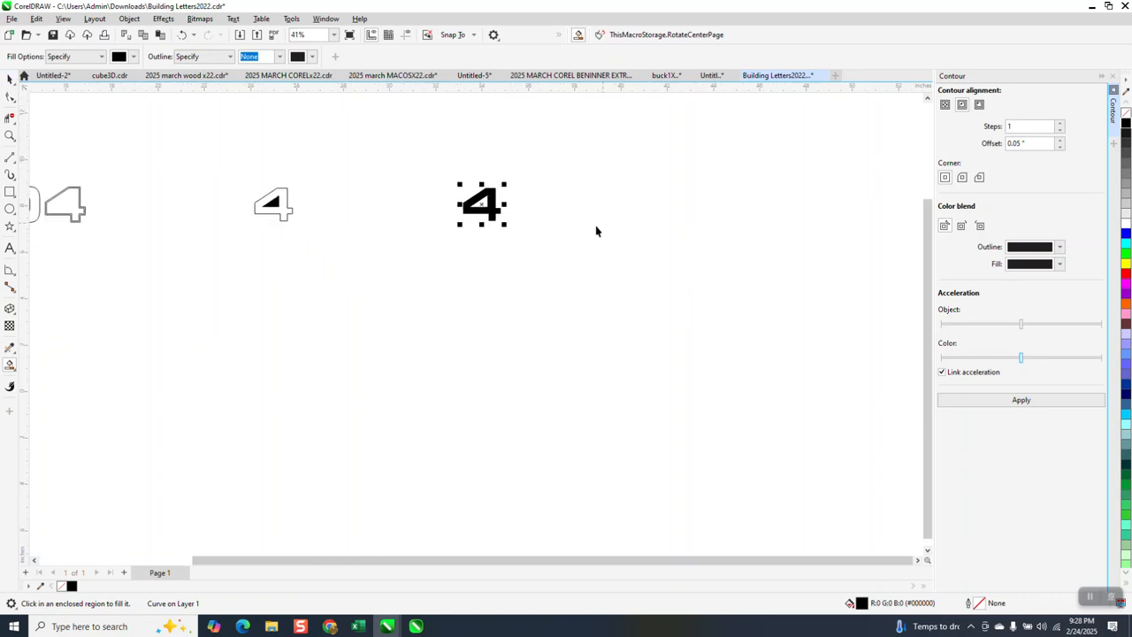
scroll(601, 197, down, 2)
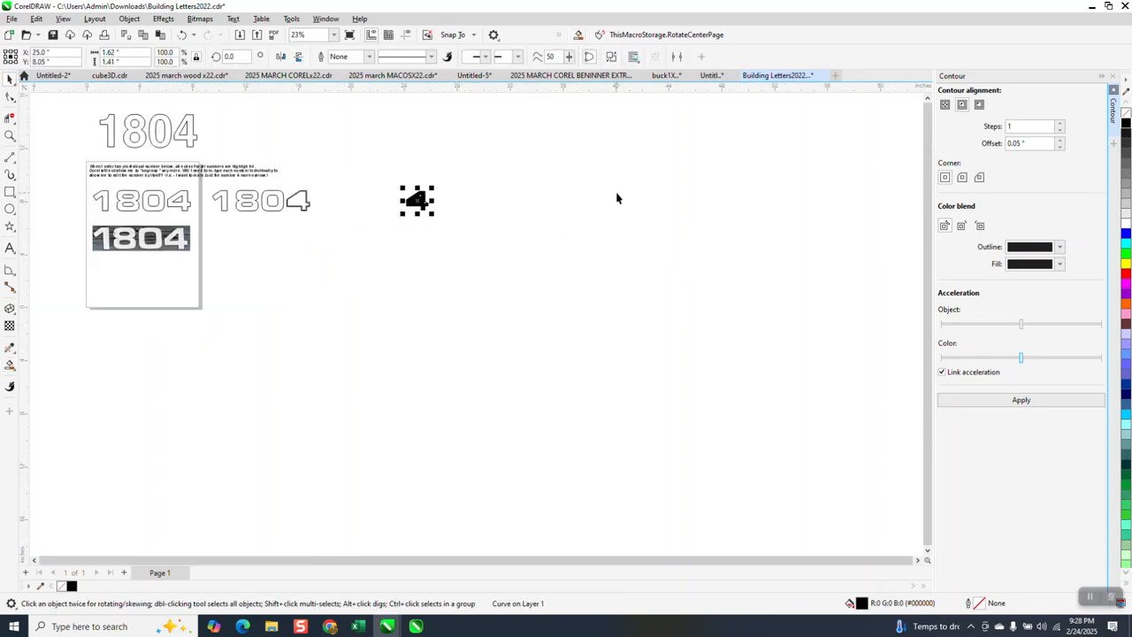
drag(282, 178, 355, 234)
key(shift+Left)
key(shift+Left)
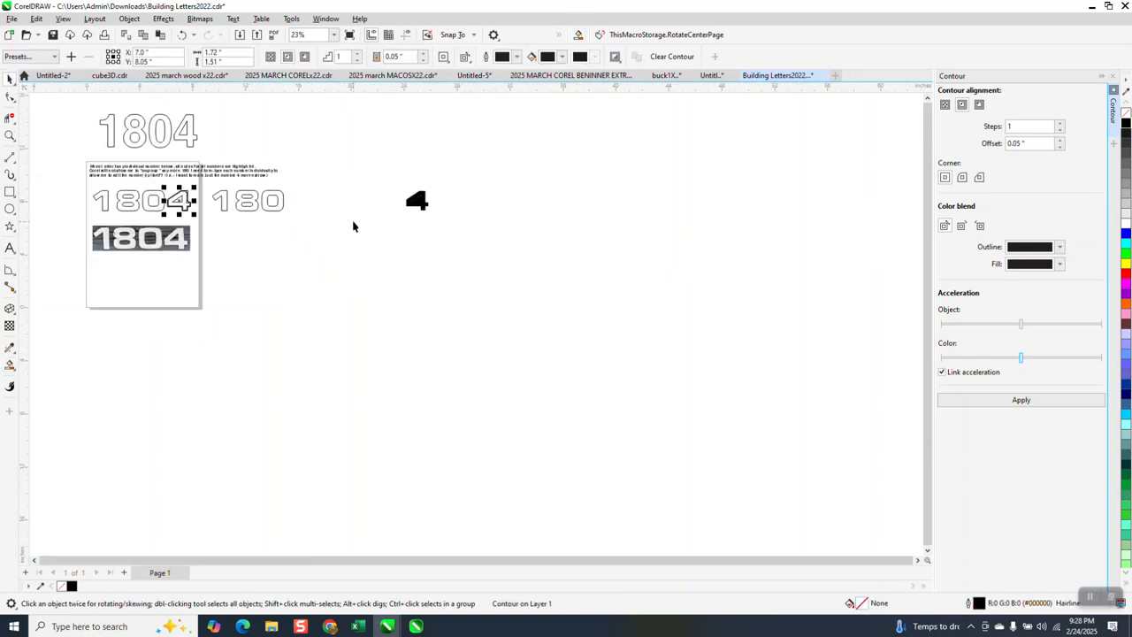
Step: Move the stacked black 4, outlined 4 and triangle together beside the 180 at X 16 inches
drag(383, 189, 495, 235)
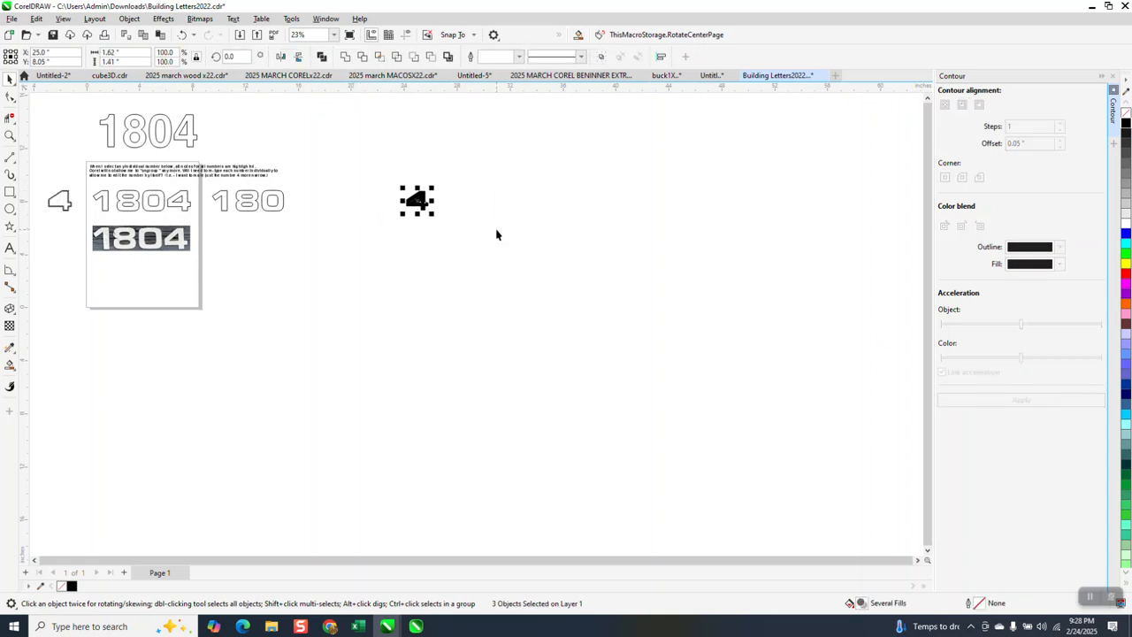
key(shift+Left)
key(shift+Left)
click(335, 217)
Step: Move the outlined 4 and the black 4 to X 25 inches and the triangle to X 33.87 inches
click(300, 202)
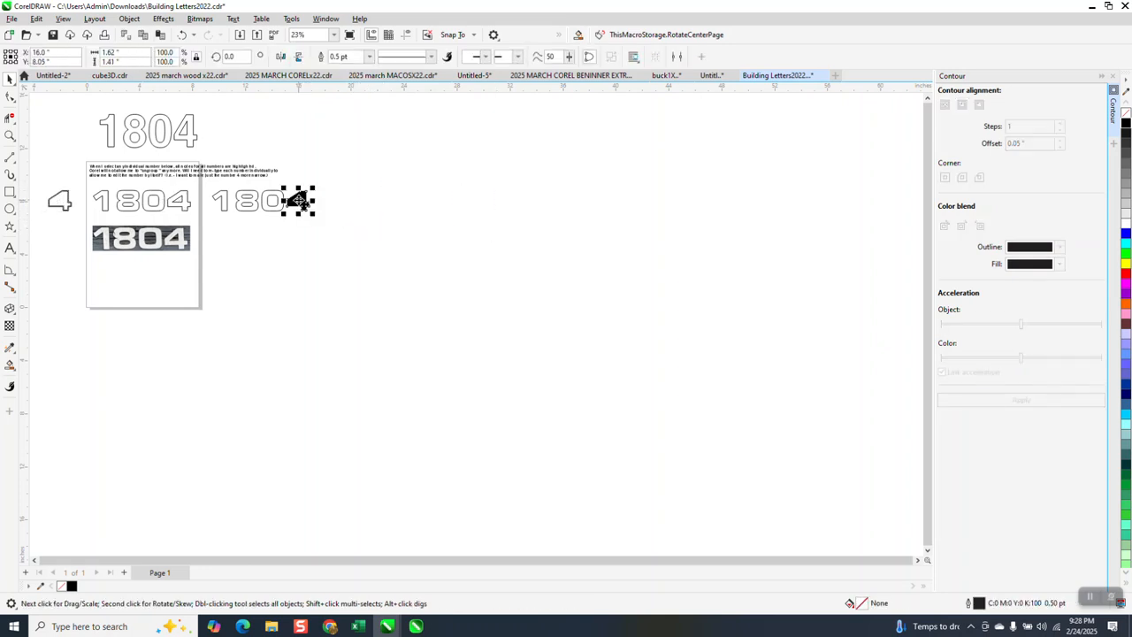
key(shift+Right)
click(301, 202)
key(shift+Right)
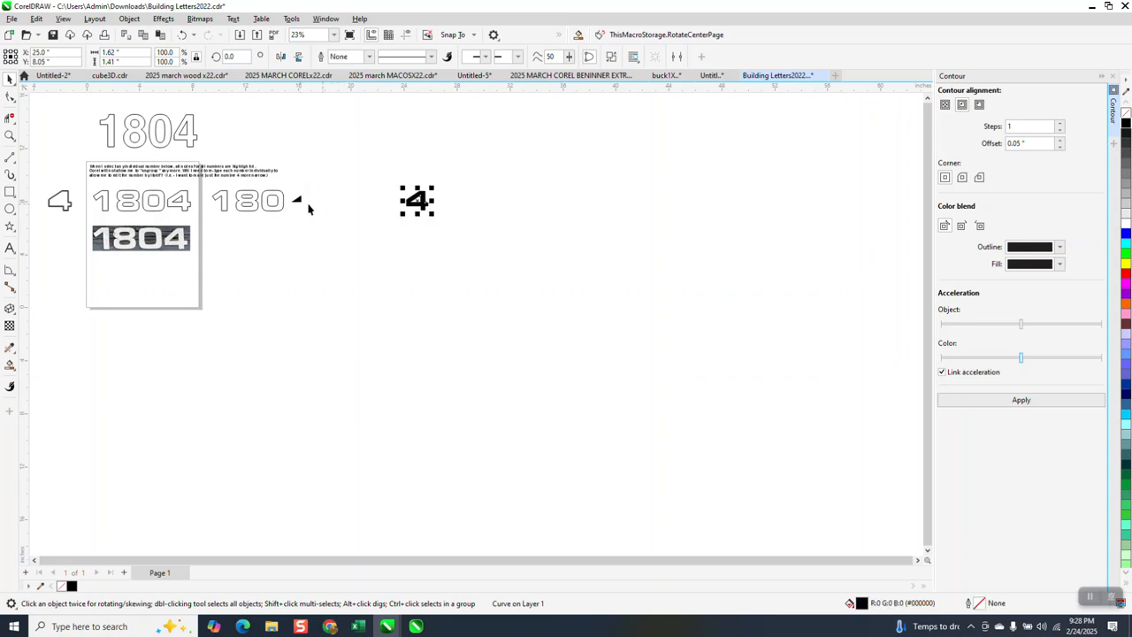
click(299, 201)
key(shift+Right)
key(shift+Right)
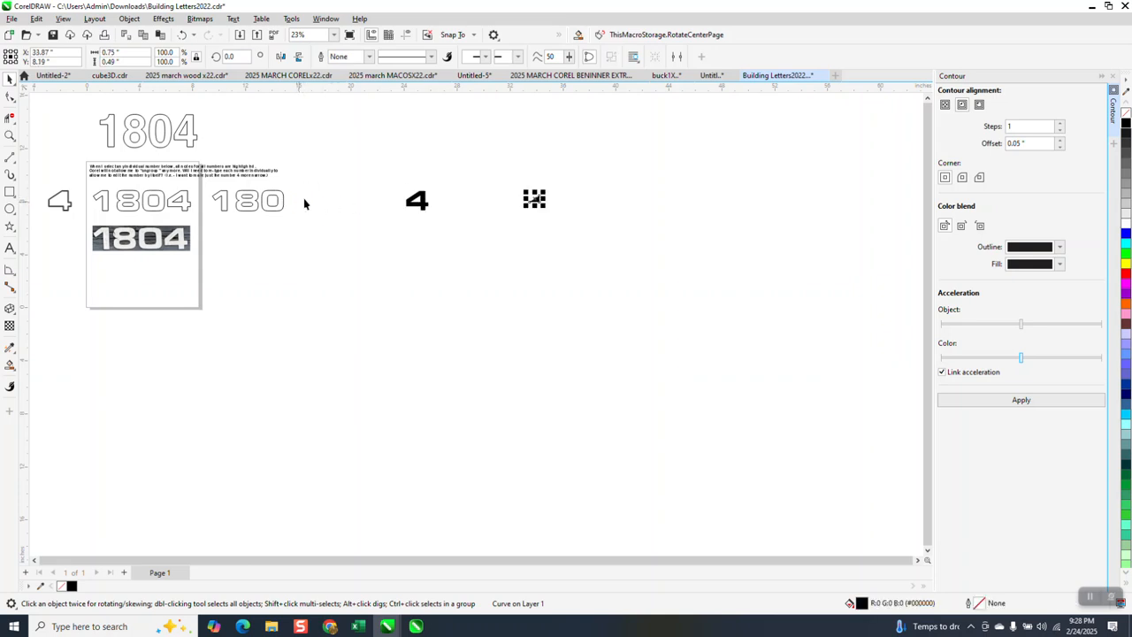
Step: Place the black 4 with the triangular cutout beside the 180 at X 16 inches and turn it into an unfilled outline
click(409, 204)
key(shift+Left)
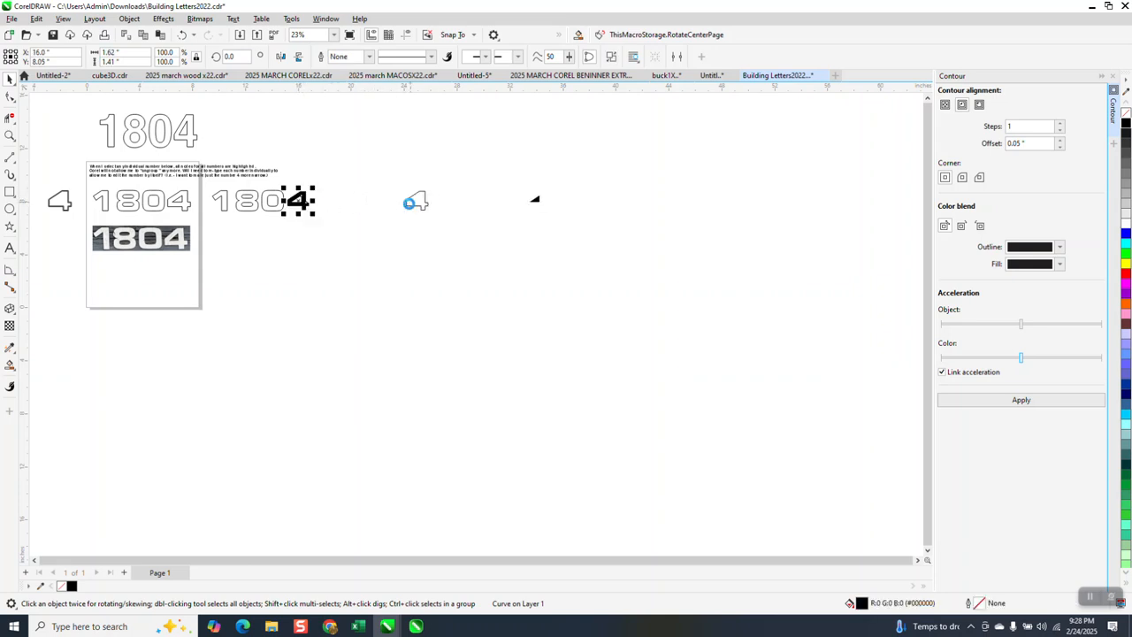
click(1126, 113)
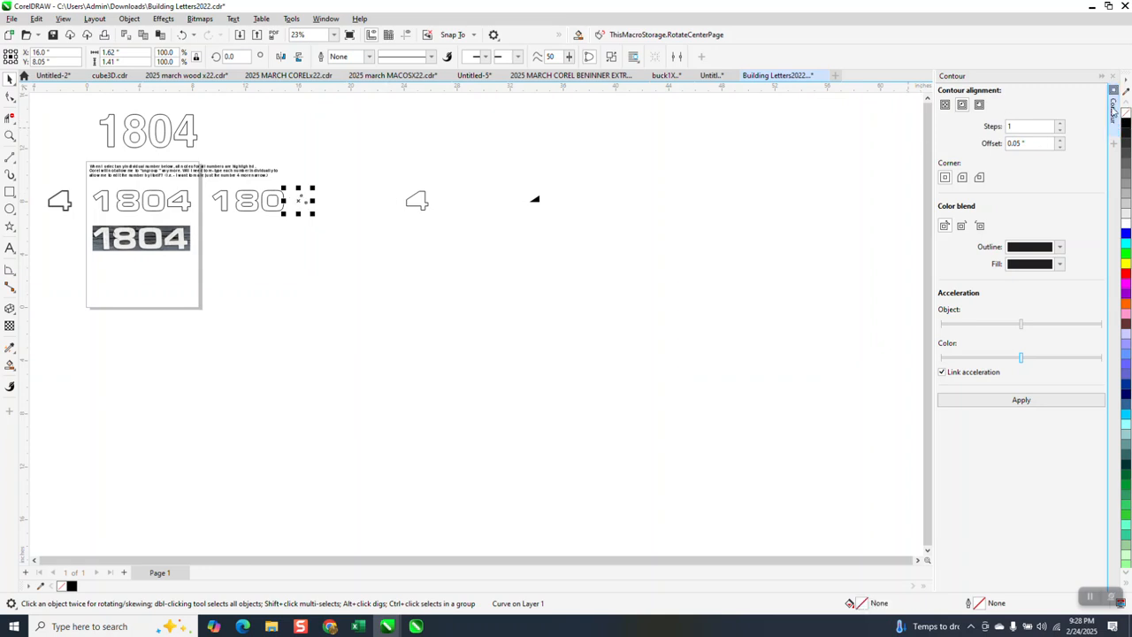
click(9, 135)
drag(272, 189, 364, 232)
scroll(403, 214, down, 3)
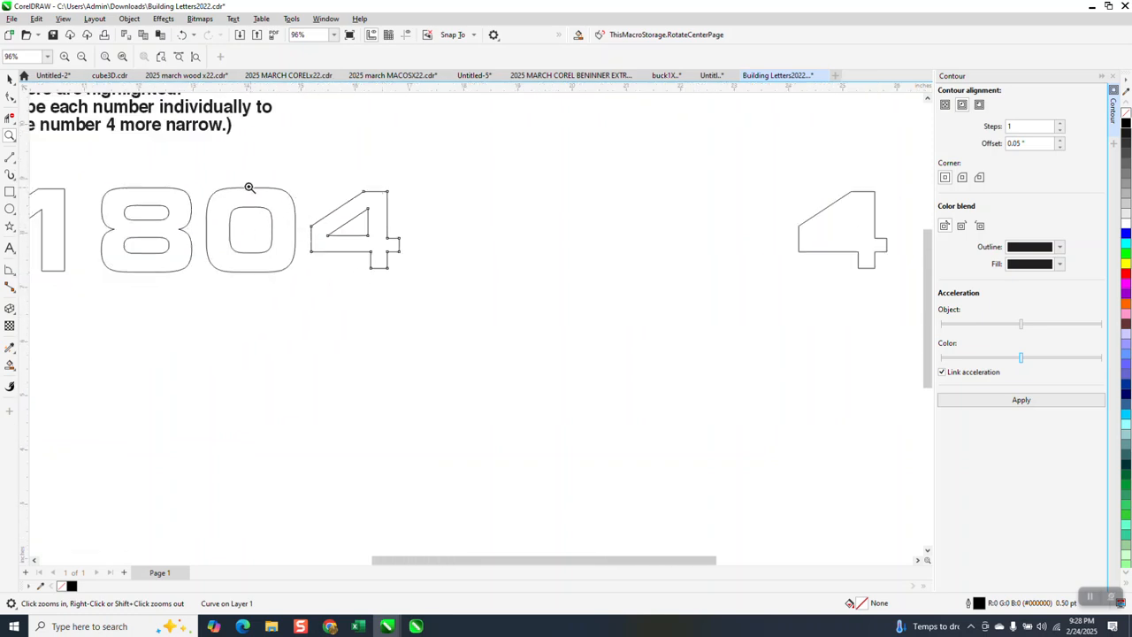
Step: Move the contoured 4 from left of the page to just right of the rebuilt 1804
click(10, 78)
scroll(520, 256, down, 2)
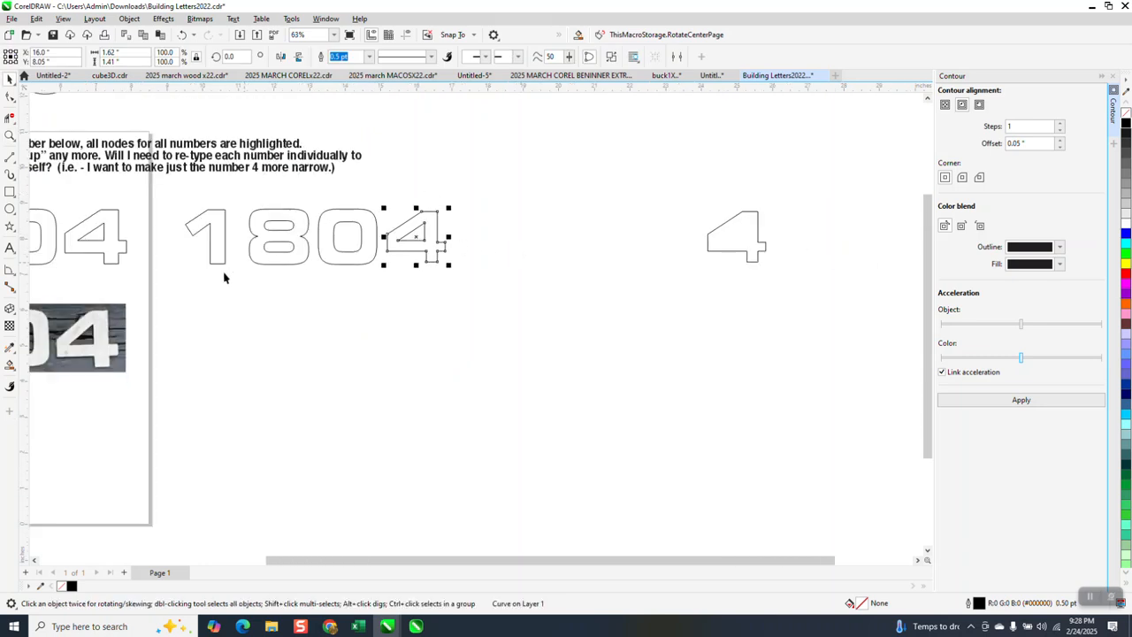
scroll(105, 272, down, 6)
drag(35, 267, 242, 268)
Step: Break the contour of the 4 apart into separate inner and outer outlines
key(z)
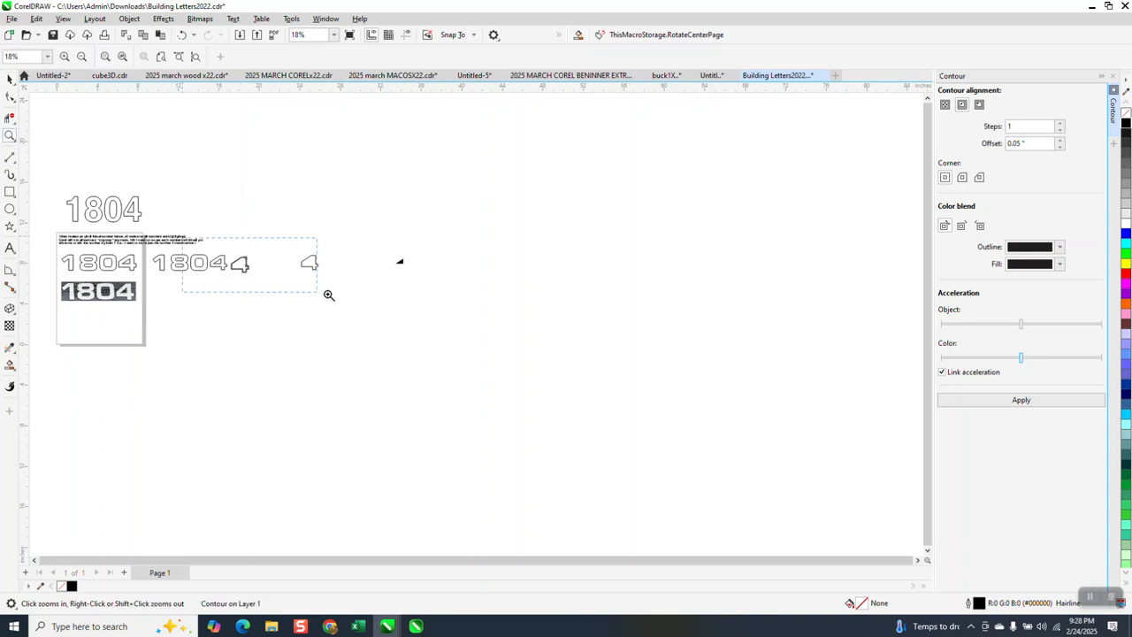
drag(180, 241, 341, 290)
click(9, 78)
click(357, 269)
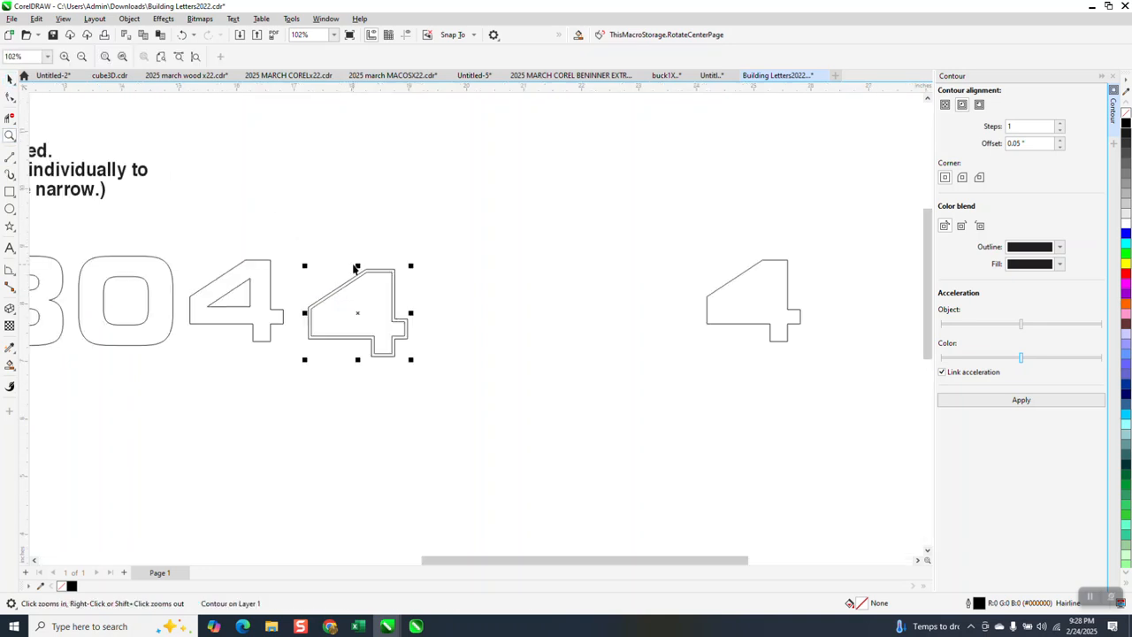
click(129, 18)
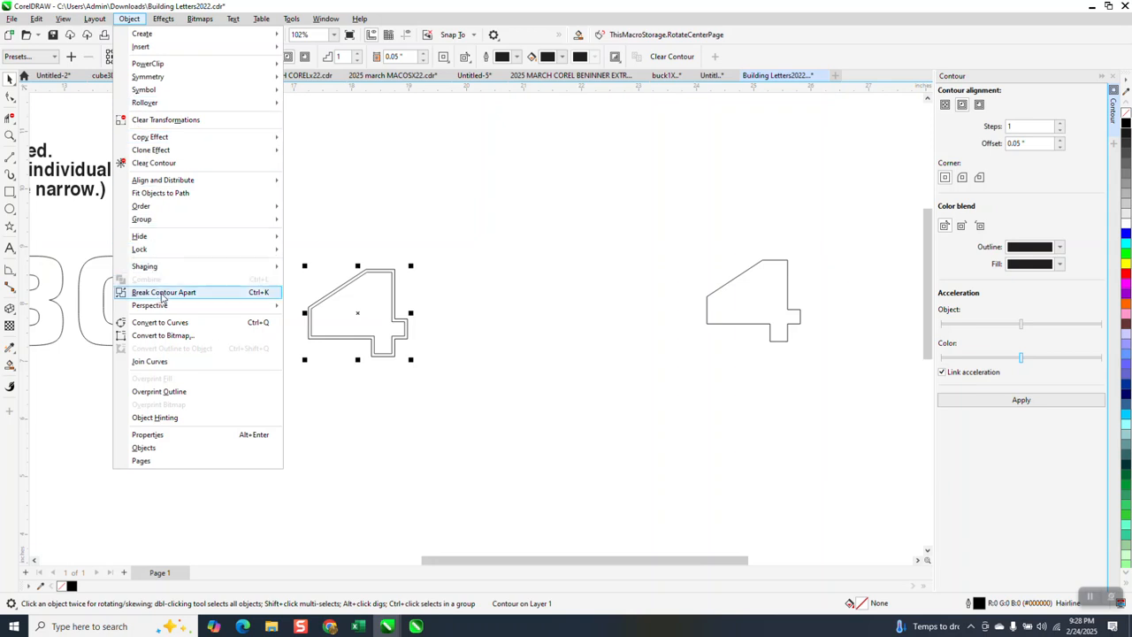
click(154, 291)
Step: Move the inner 4 outline to X 20.68, Y 8.57 inches and place the outer outline between it and the 1804
click(374, 304)
drag(374, 303, 518, 258)
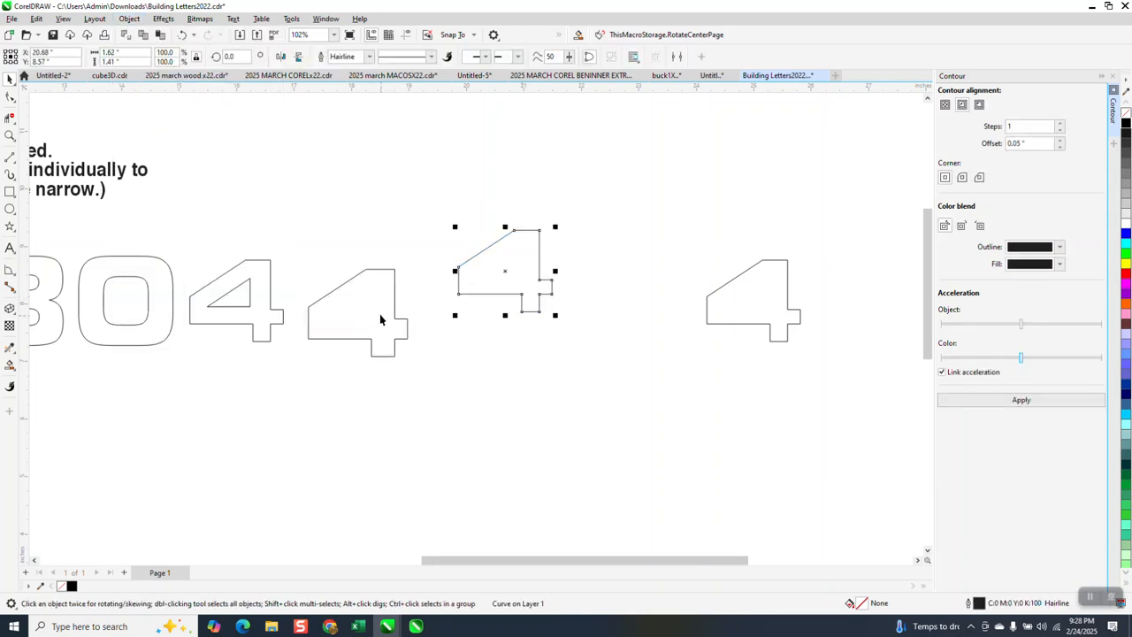
drag(371, 310, 369, 308)
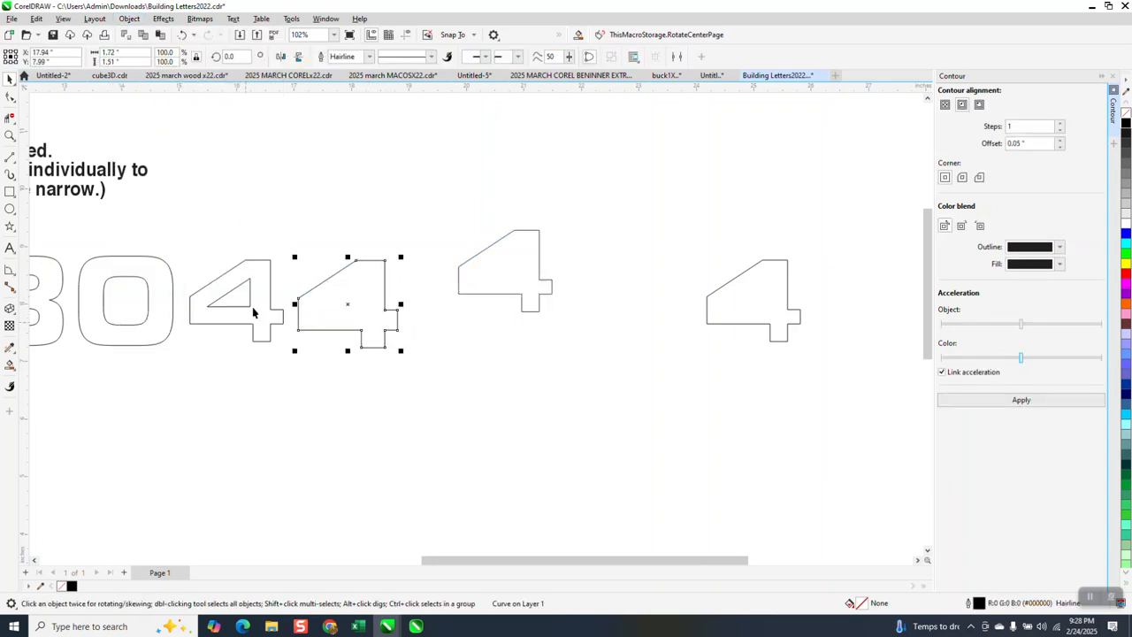
scroll(287, 271, down, 1)
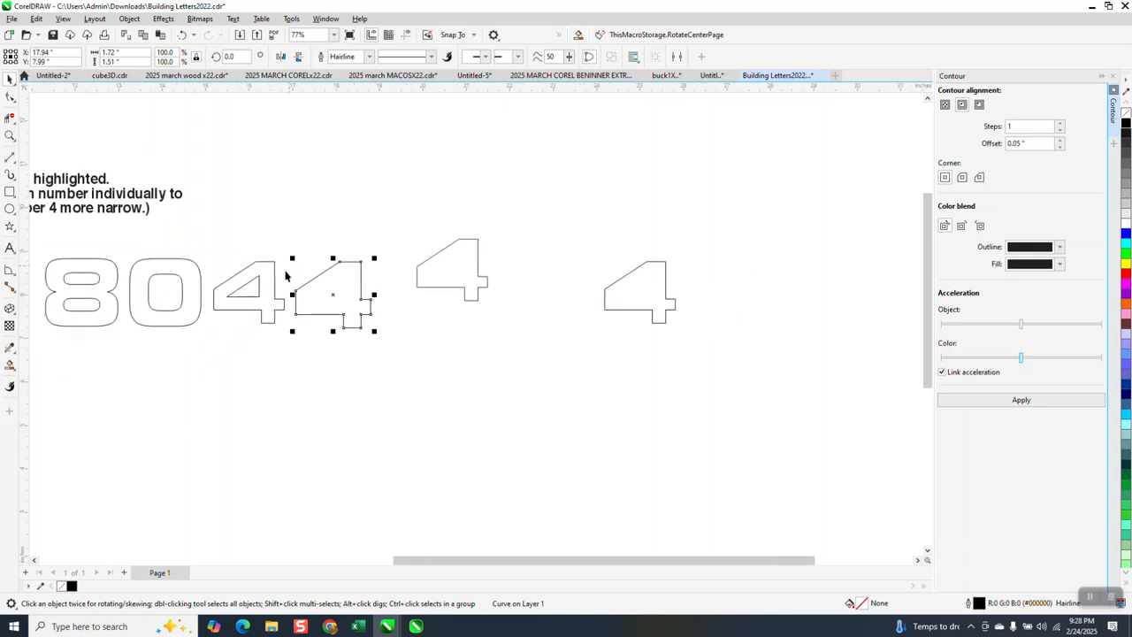
drag(336, 296, 382, 288)
Step: Check the heights of the 0 and the 8, then set the new 4's height to 1.55 inches with its proportions locked
click(175, 259)
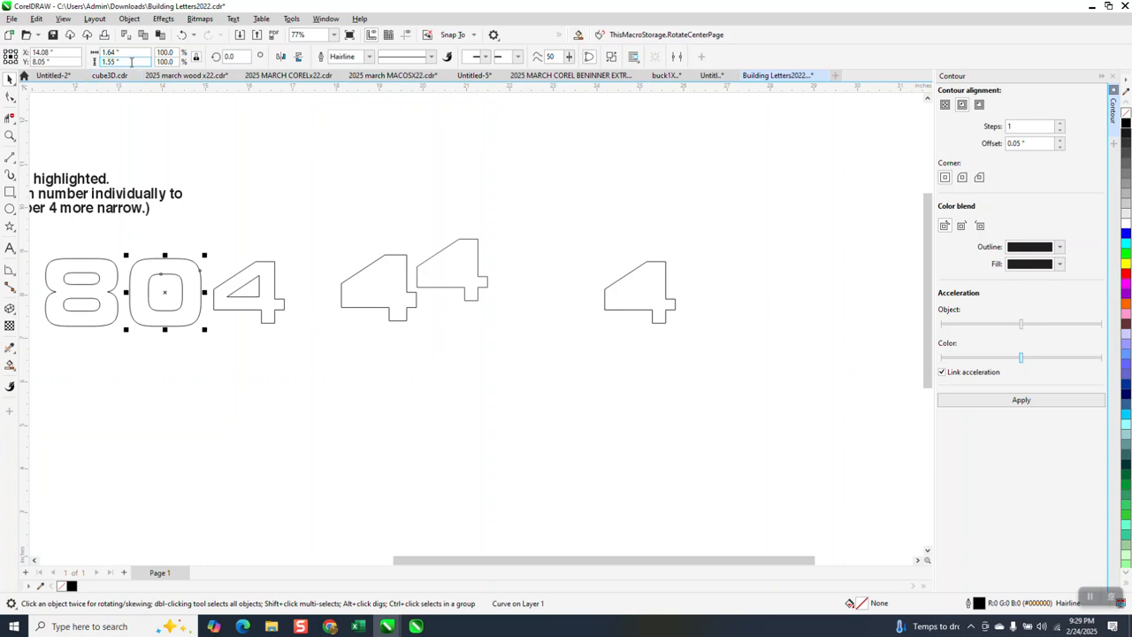
click(84, 258)
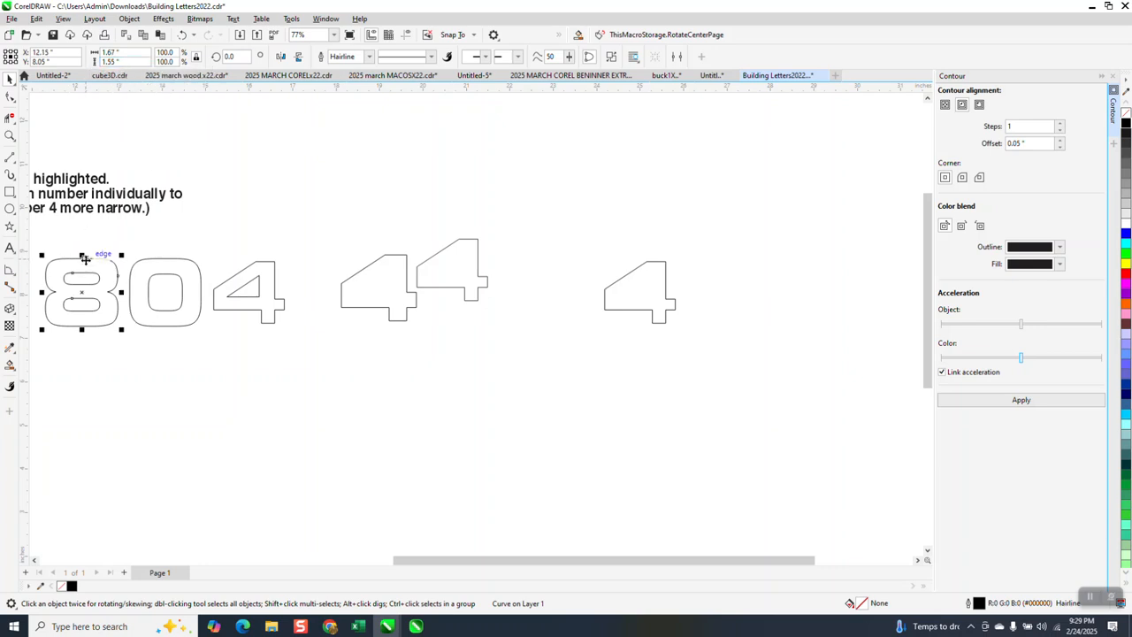
drag(205, 249, 316, 344)
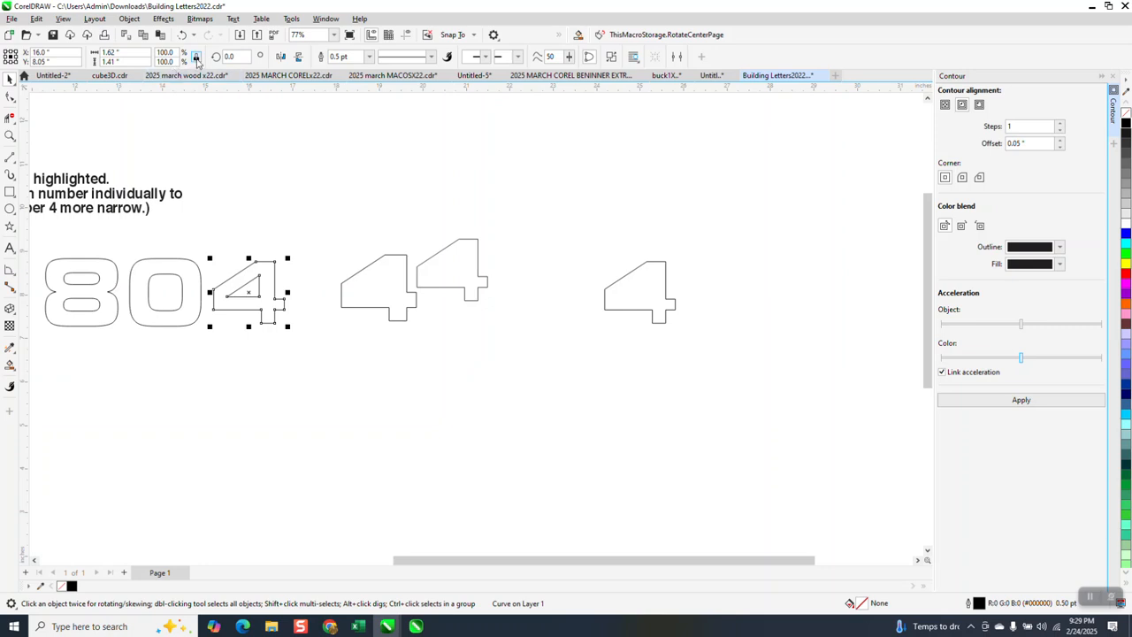
click(128, 61)
text(1.55)
key(Return)
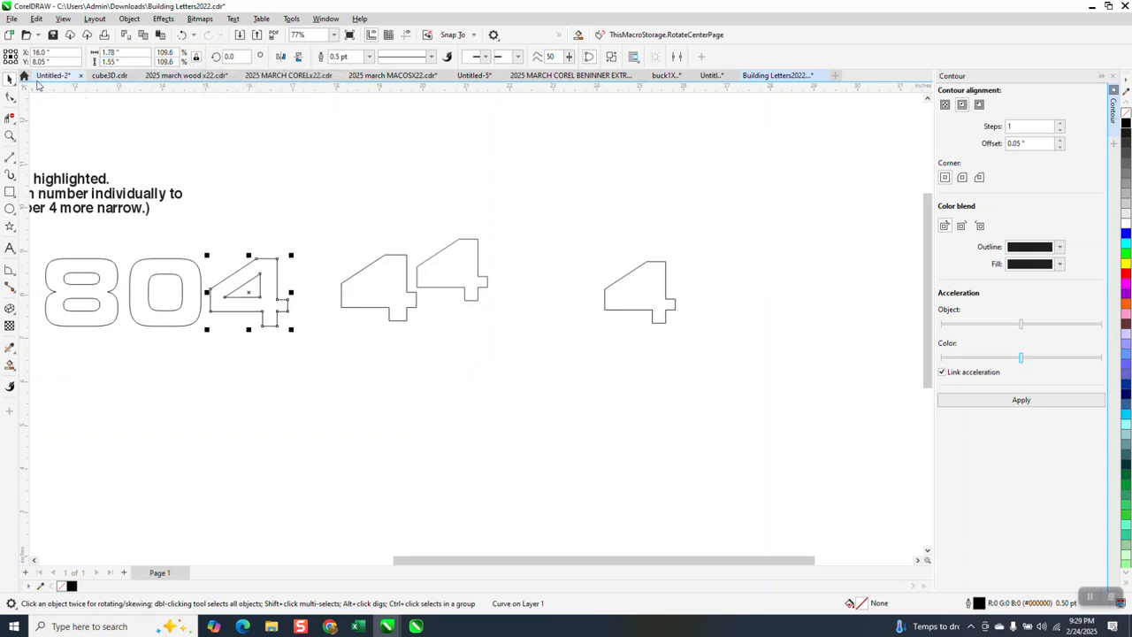
click(325, 224)
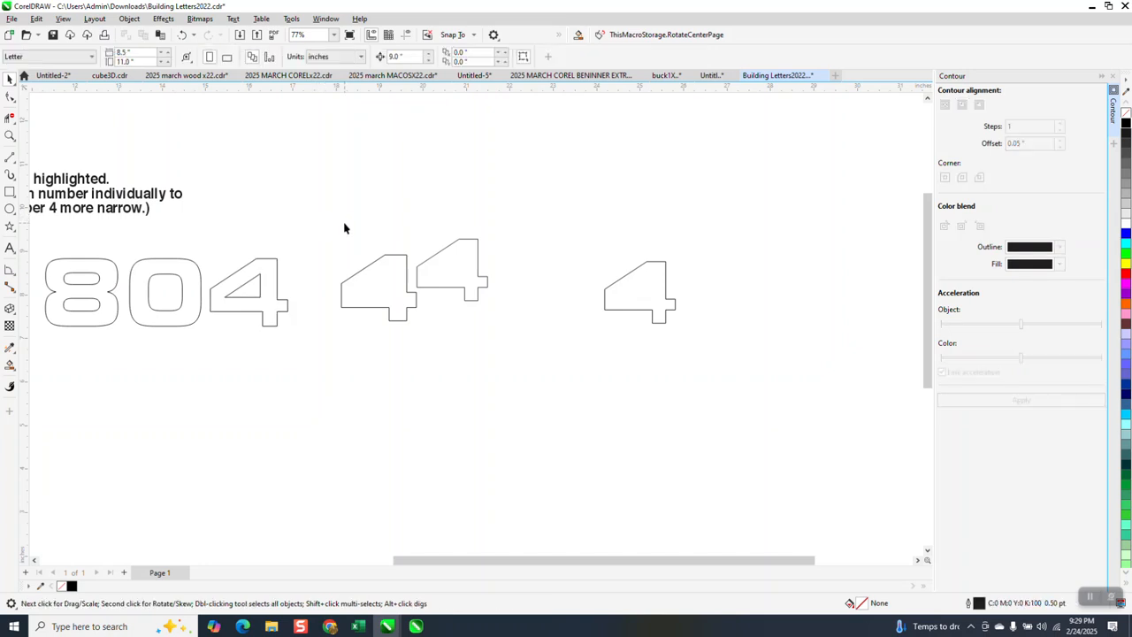
Step: Move the black triangle to X 15.87 inches and up above the artwork to Y 17.19 inches
scroll(344, 228, down, 2)
click(797, 267)
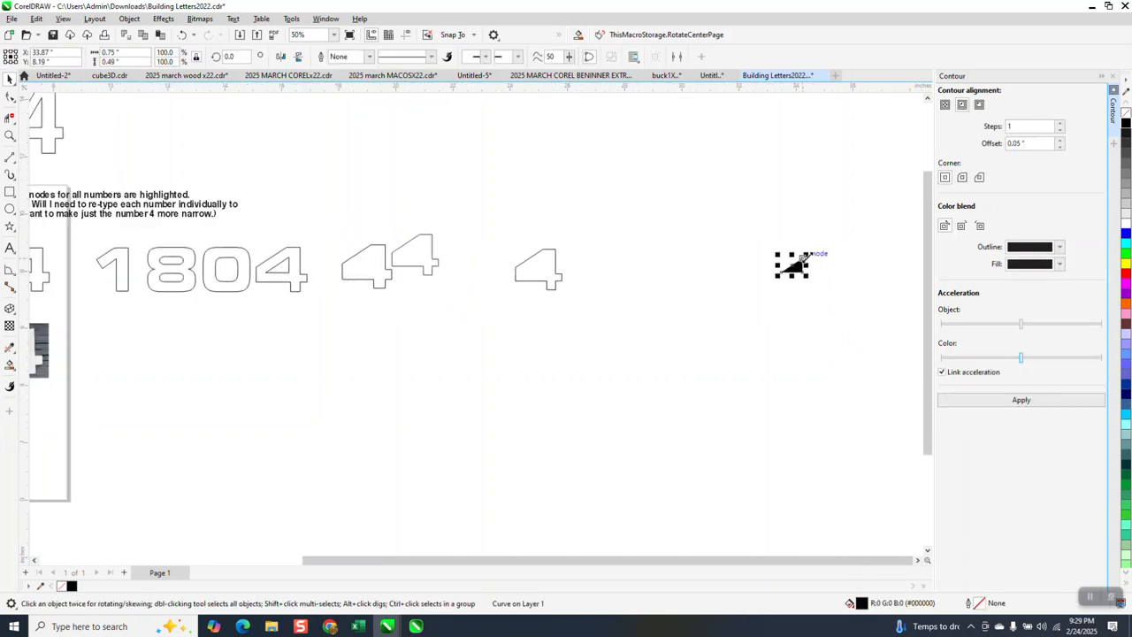
key(Left)
key(Left)
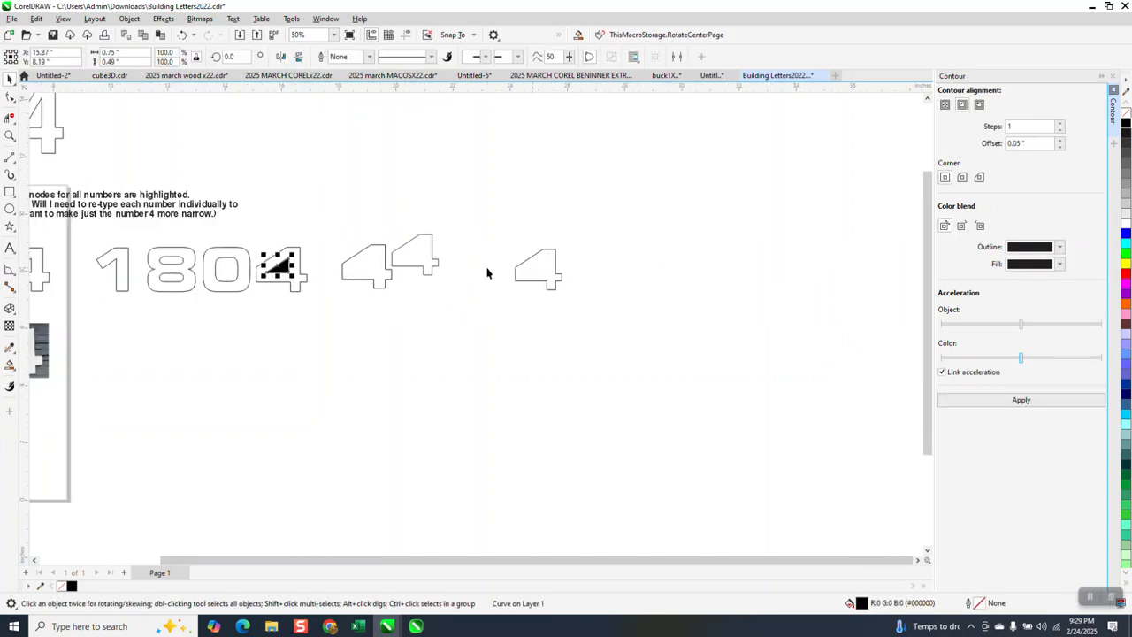
key(Down)
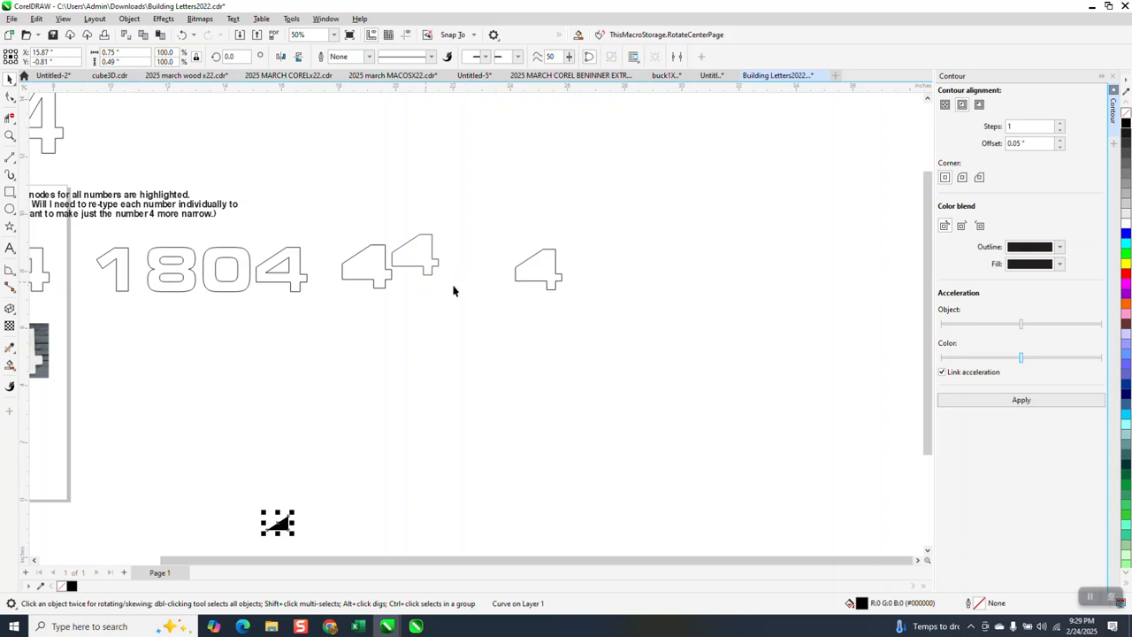
key(Up)
scroll(425, 320, down, 2)
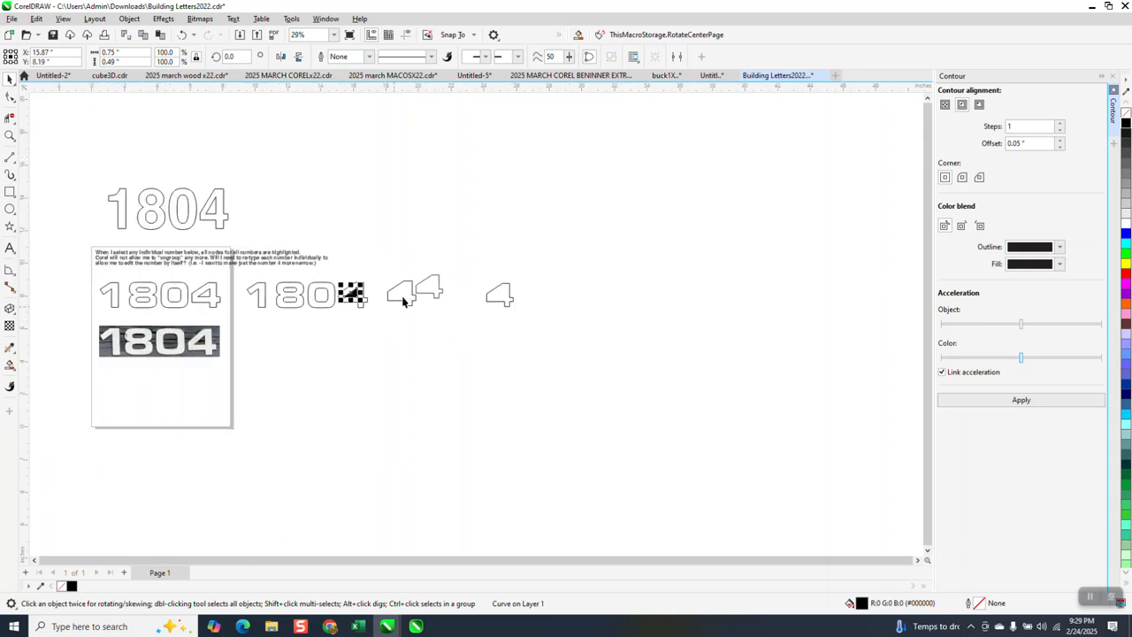
key(Up)
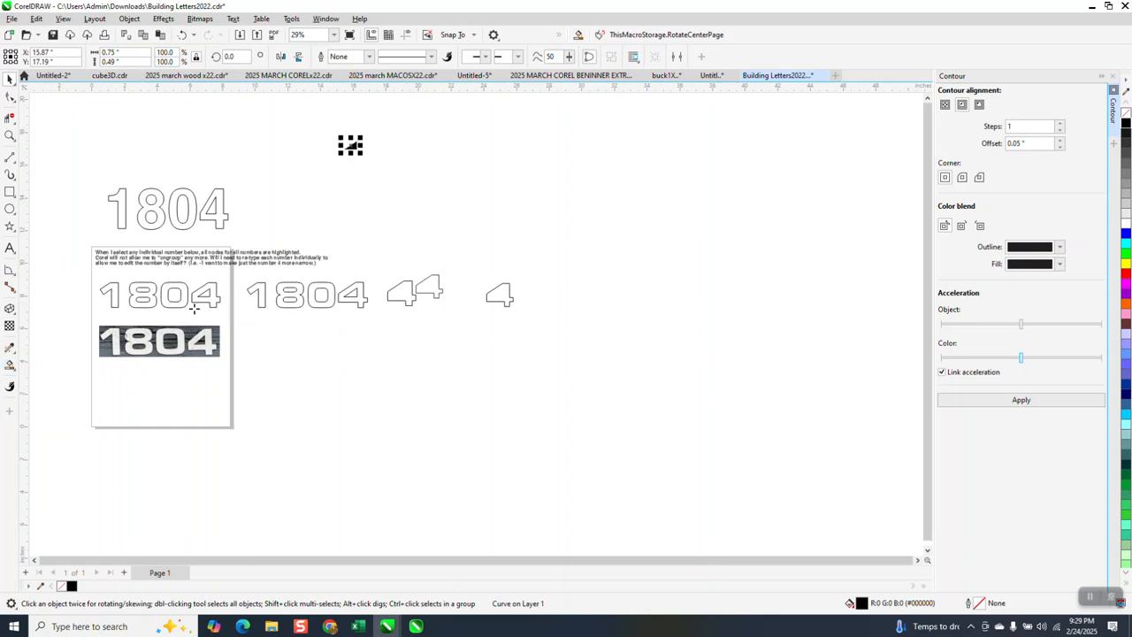
Step: Create a black-filled shape from the 4 of the outlined 1804 on the page with Smart Fill
click(9, 365)
click(212, 288)
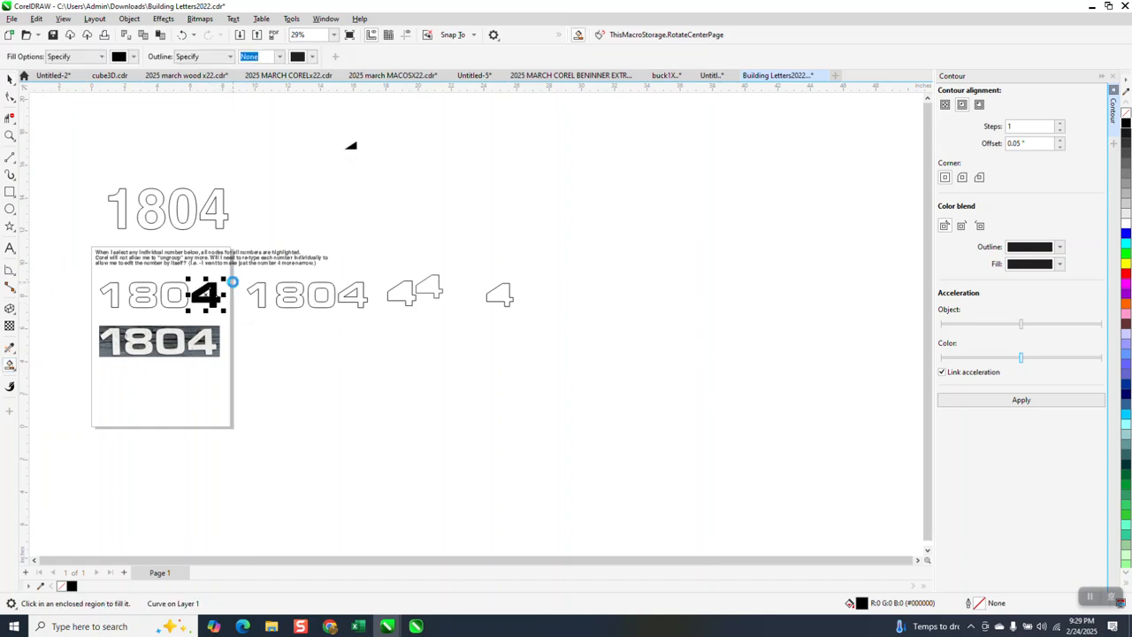
Step: Move the solid black 4 off the page to X 16.05, Y 6.22 inches, directly below the 4 of the outlined 1804 copy
key(Right)
key(Down)
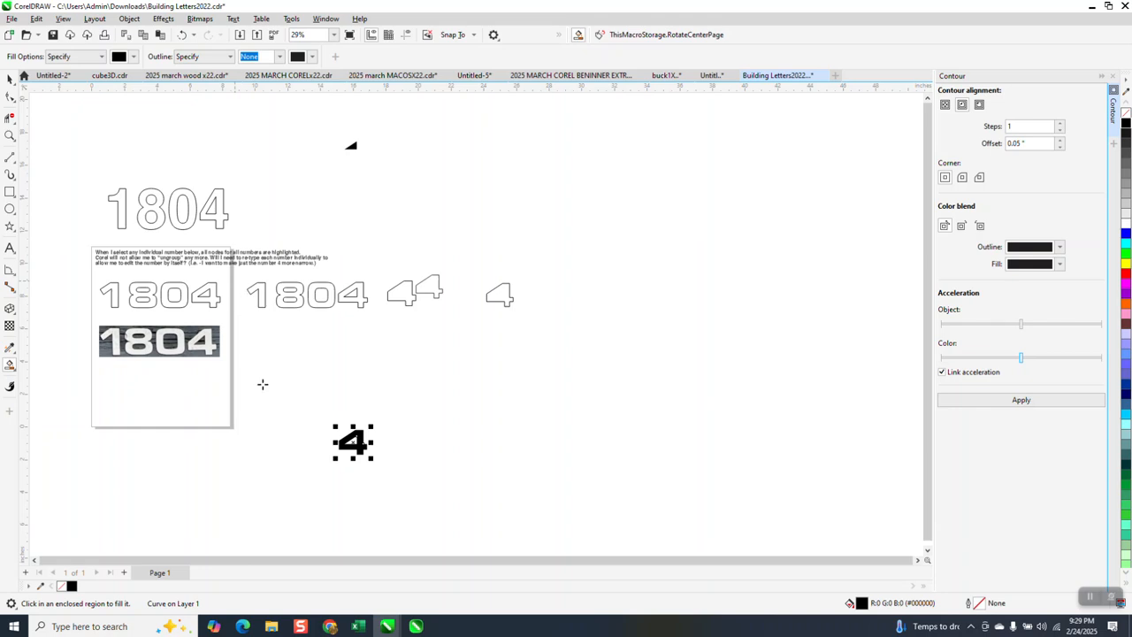
click(10, 78)
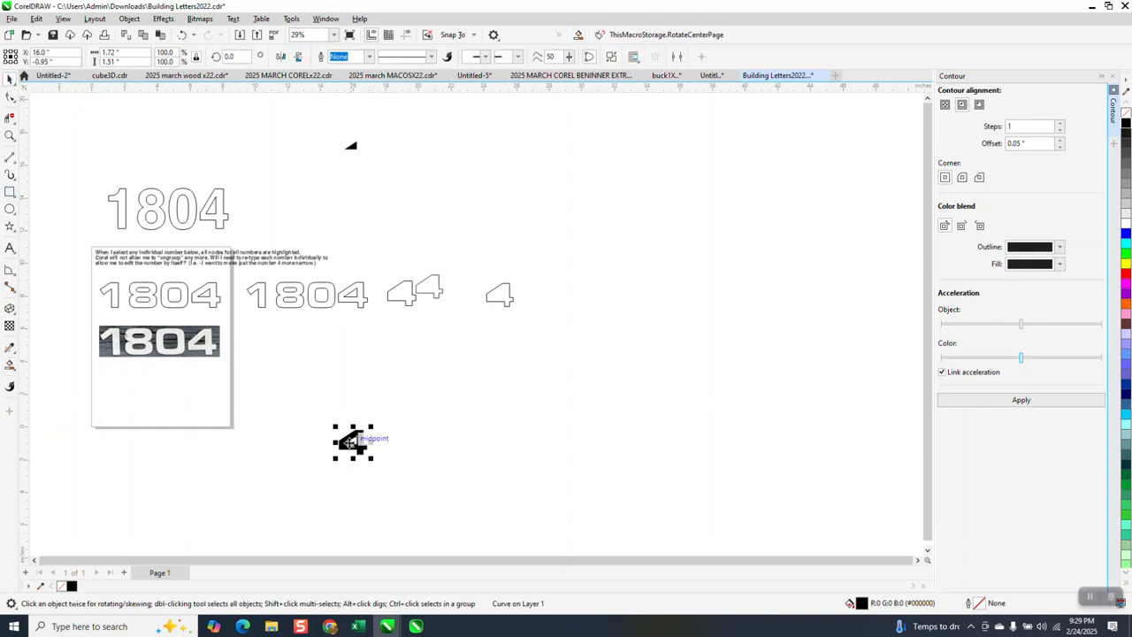
drag(353, 440, 354, 325)
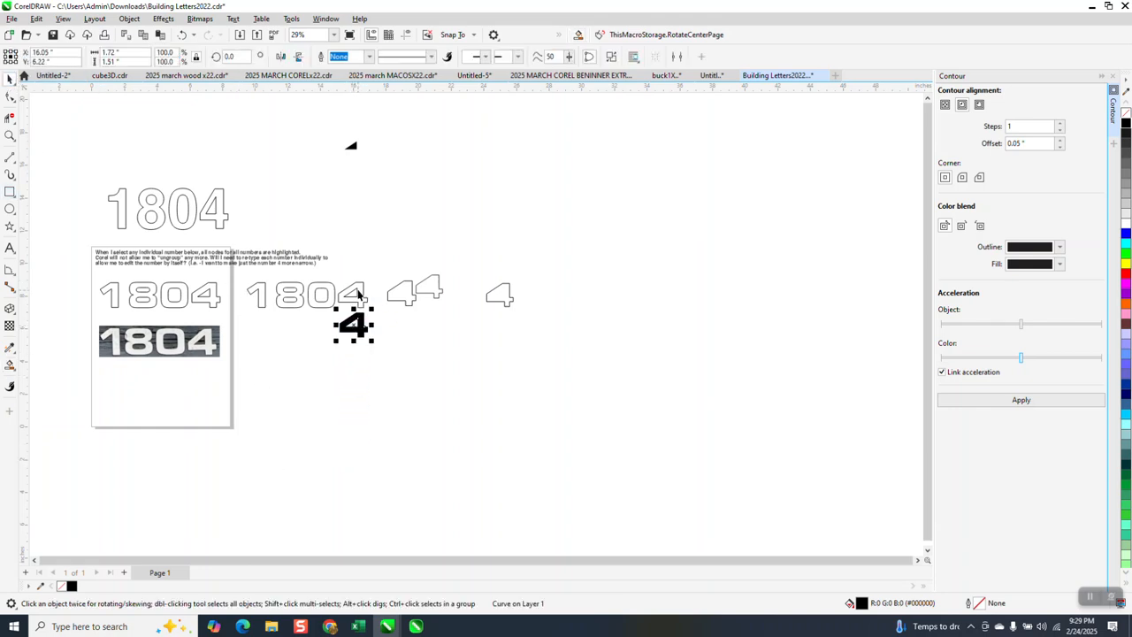
Step: Fill the 4 of the 1804 copy with black to compare its strokes with the solid 4 below, and remove that fill again
click(1126, 127)
click(10, 135)
drag(332, 287, 425, 369)
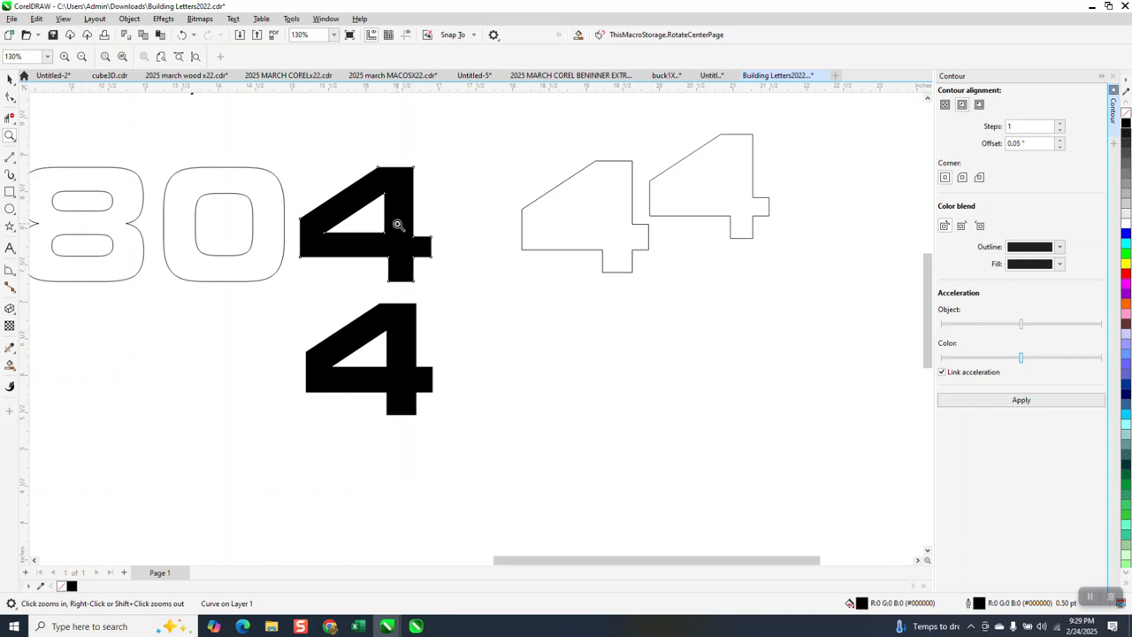
scroll(397, 231, down, 2)
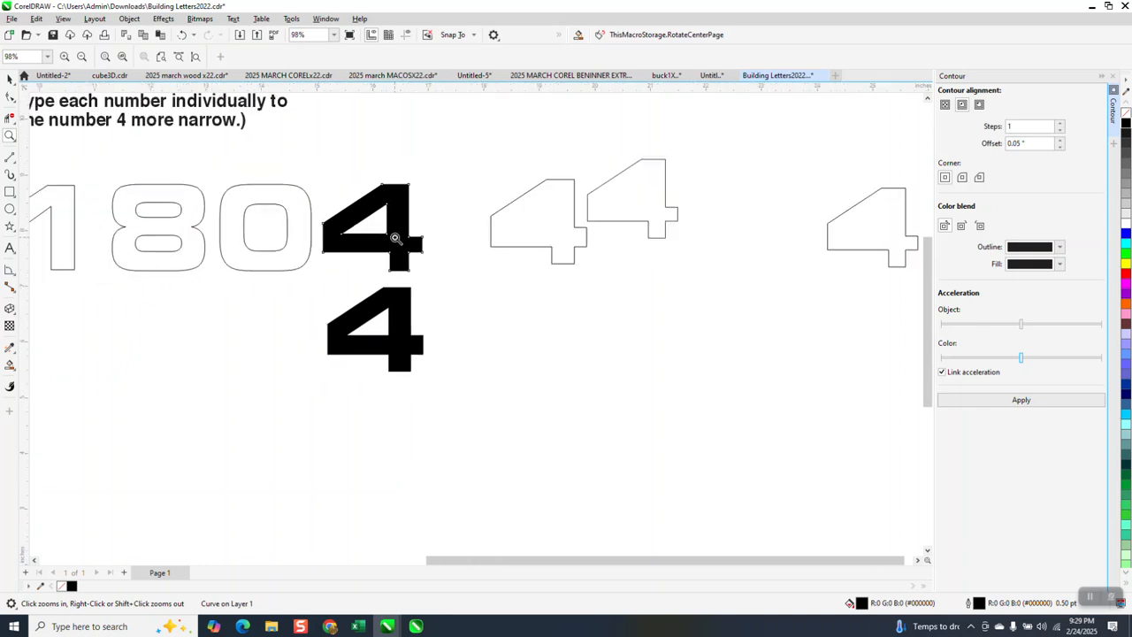
scroll(399, 241, down, 1)
click(10, 78)
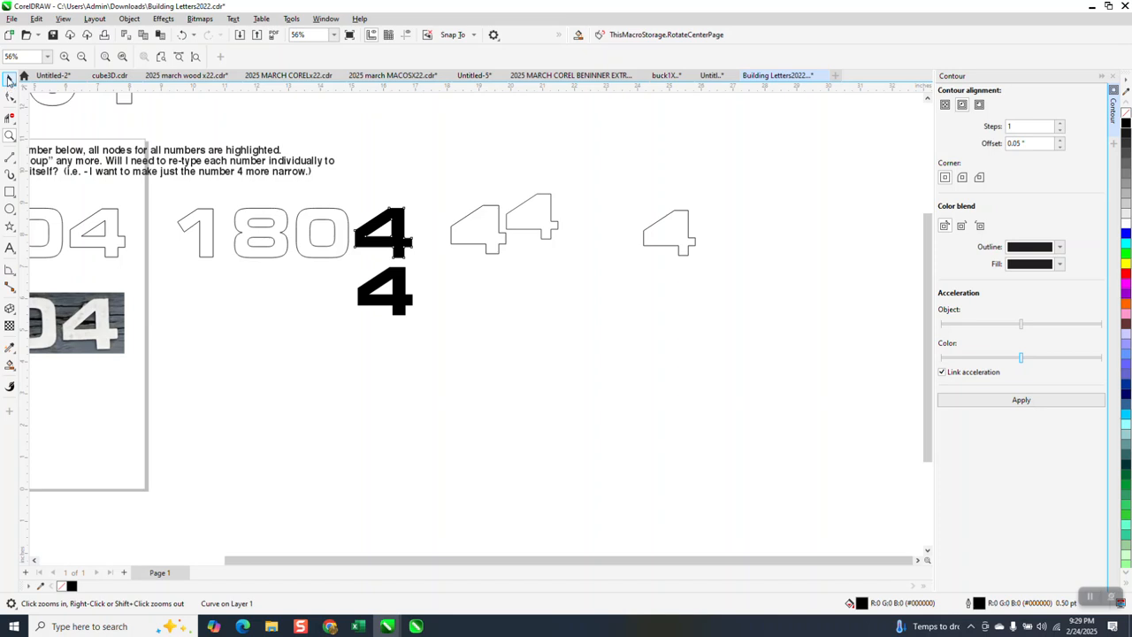
click(380, 237)
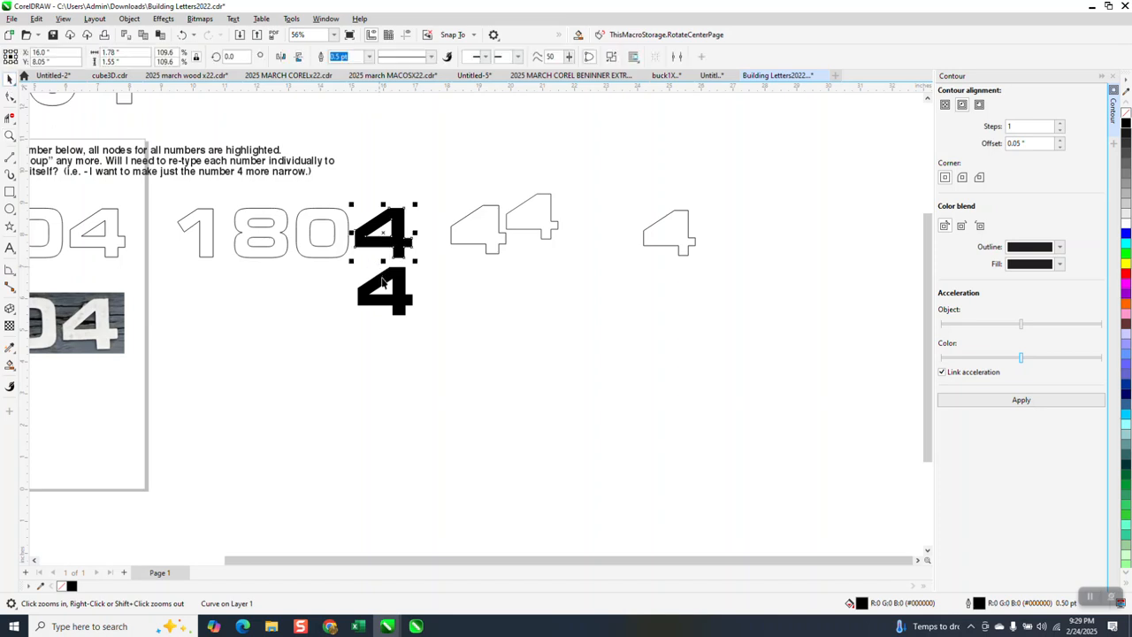
click(1127, 115)
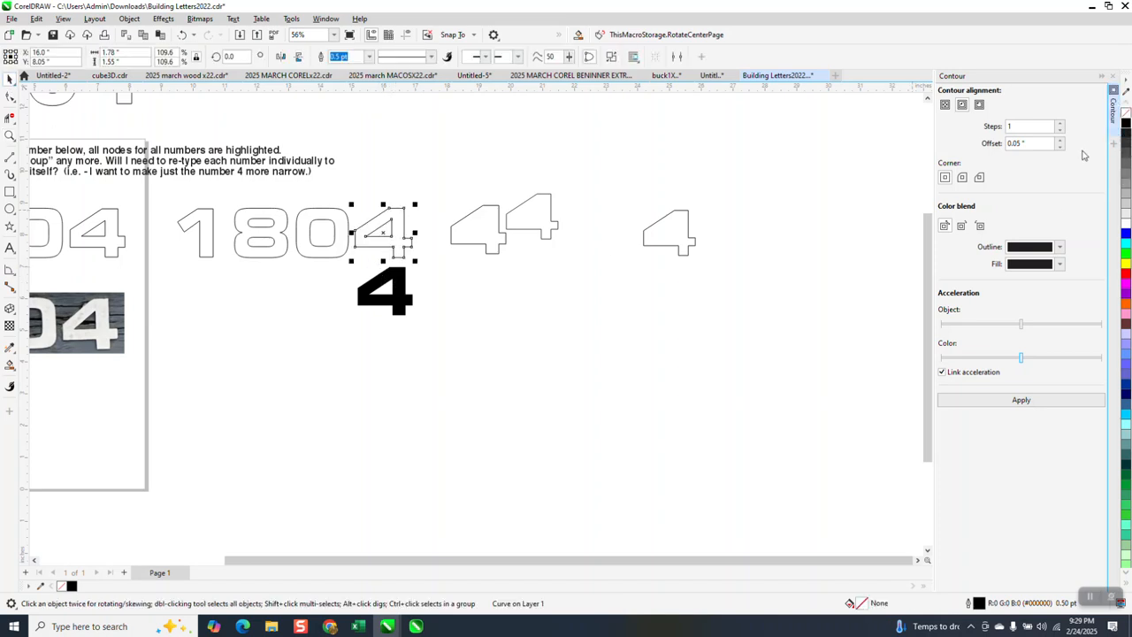
Step: Remove the fill from the lower 4 and give it a black outline
click(400, 280)
click(1127, 116)
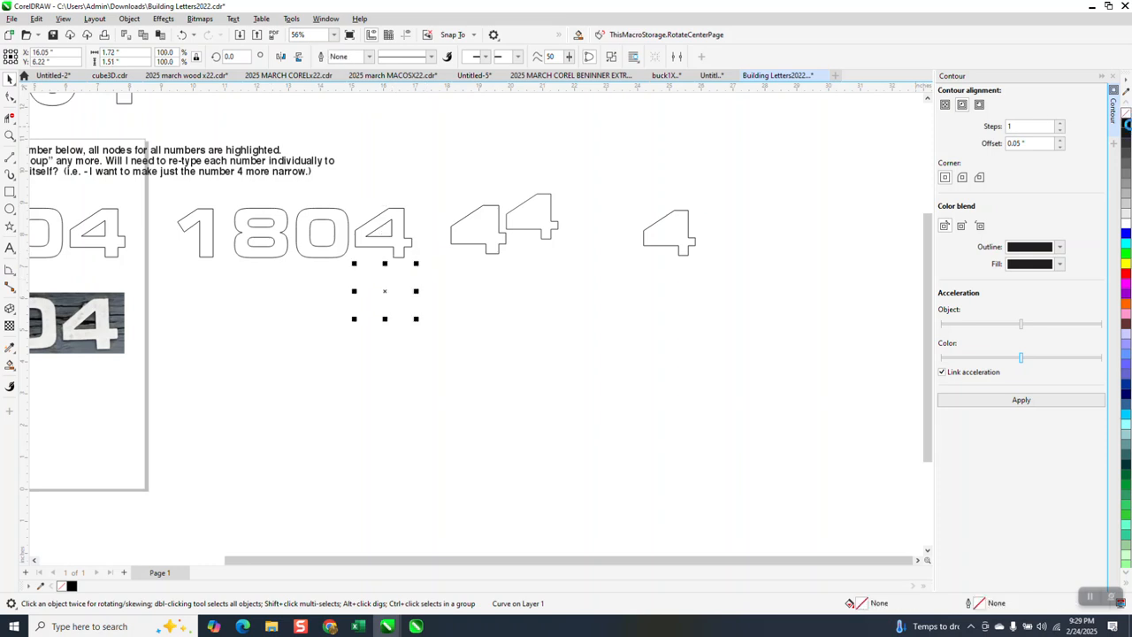
right_click(1126, 125)
Step: Check the nodes of the lower 4 up close and set the document's nudge distance to 0.01 inches
click(7, 137)
drag(309, 246, 543, 359)
click(9, 96)
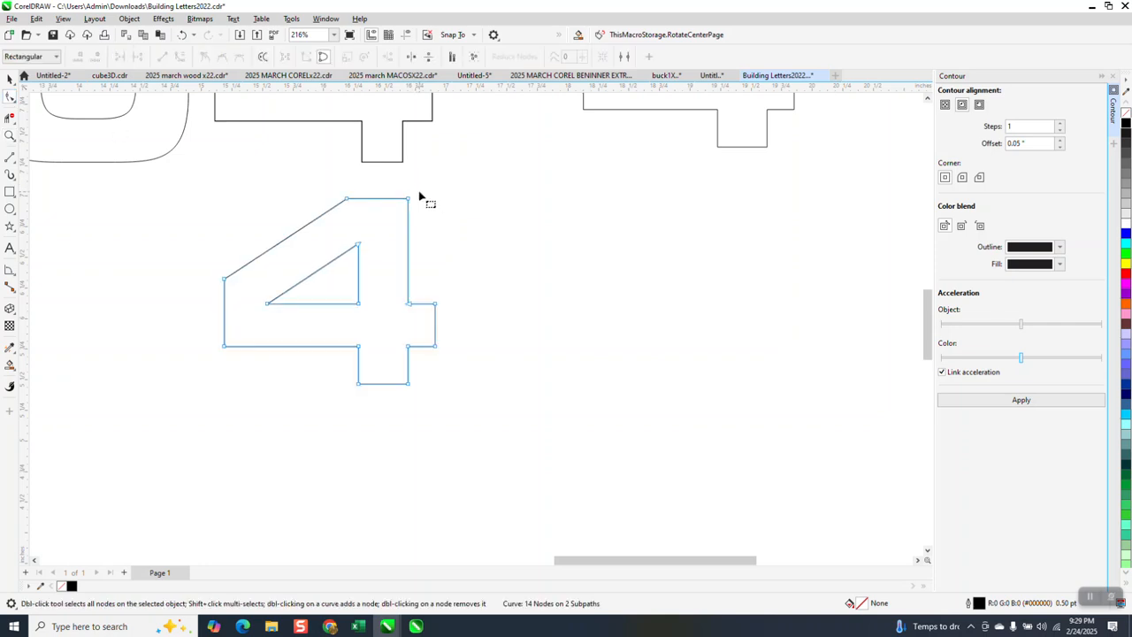
click(9, 79)
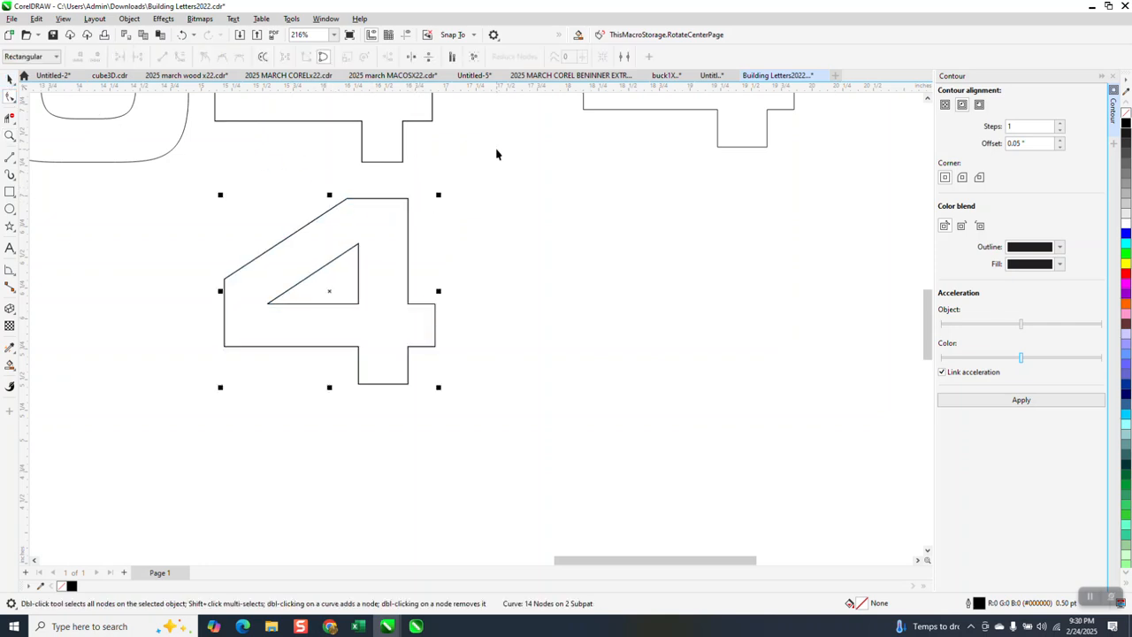
click(498, 155)
text(.0)
Step: Shift the nodes along the right edge of the lower 4 to the left by three nudges of 0.01 inches
click(10, 96)
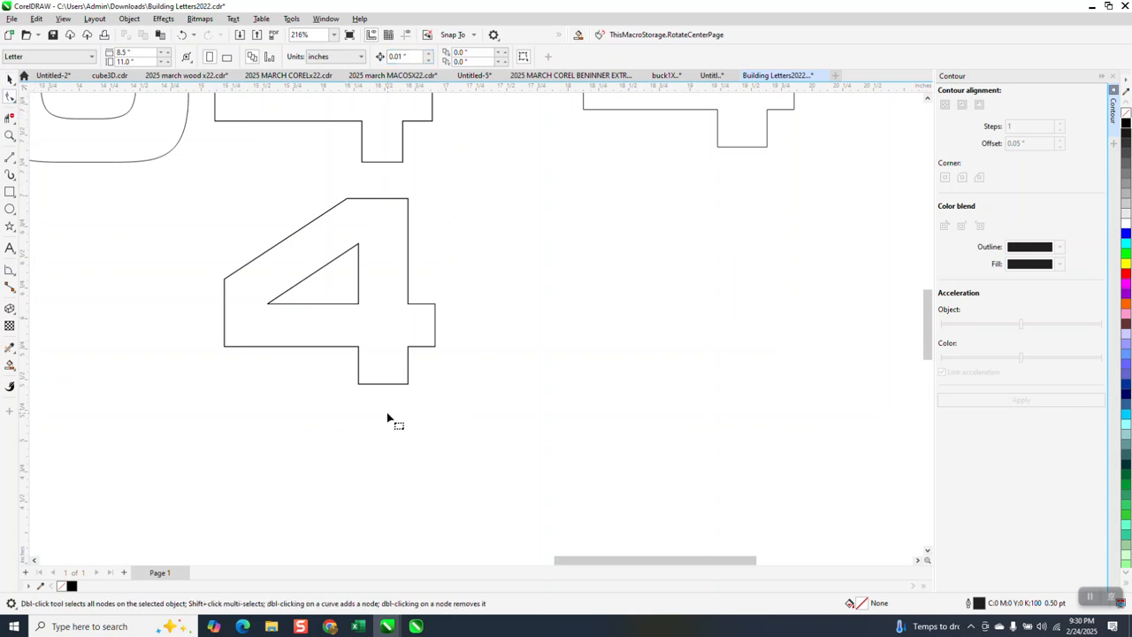
click(410, 281)
drag(398, 193, 464, 395)
key(Left)
key(Left)
key(Left)
Step: Shift all bottom nodes of the lower 4, including the crossbar's underside, up by three nudges of 0.01 inches
drag(198, 326, 485, 412)
key(Up)
key(Up)
key(Up)
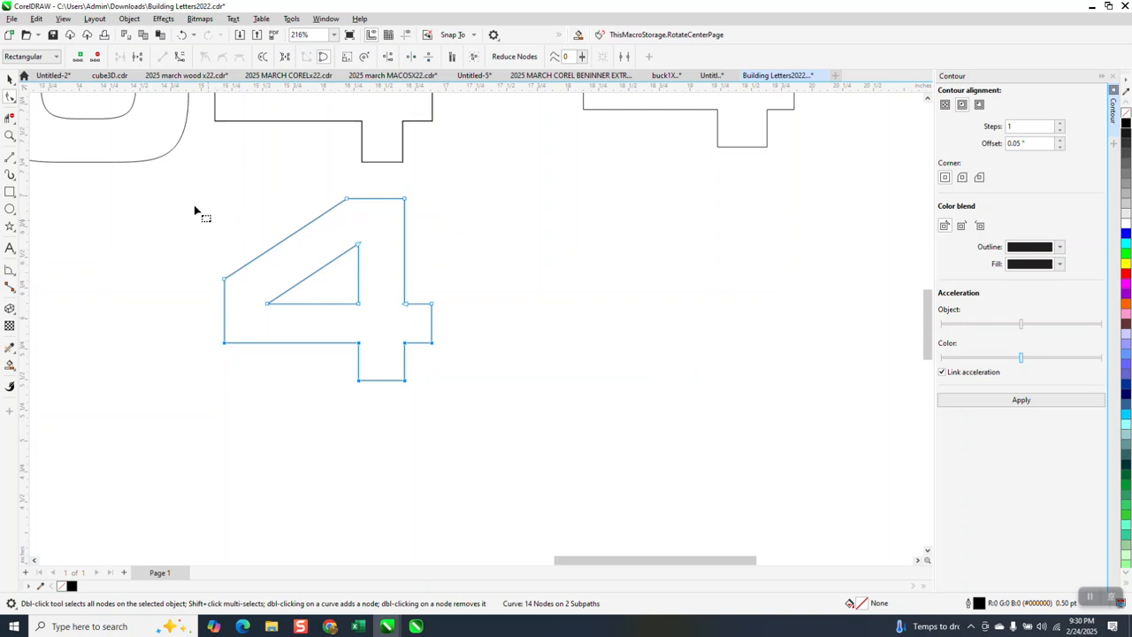
Step: Shift the two end nodes of the lower 4's outer diagonal down and right by three 0.01-inch nudges in each direction
drag(169, 189, 253, 303)
drag(318, 193, 370, 218)
key(Down)
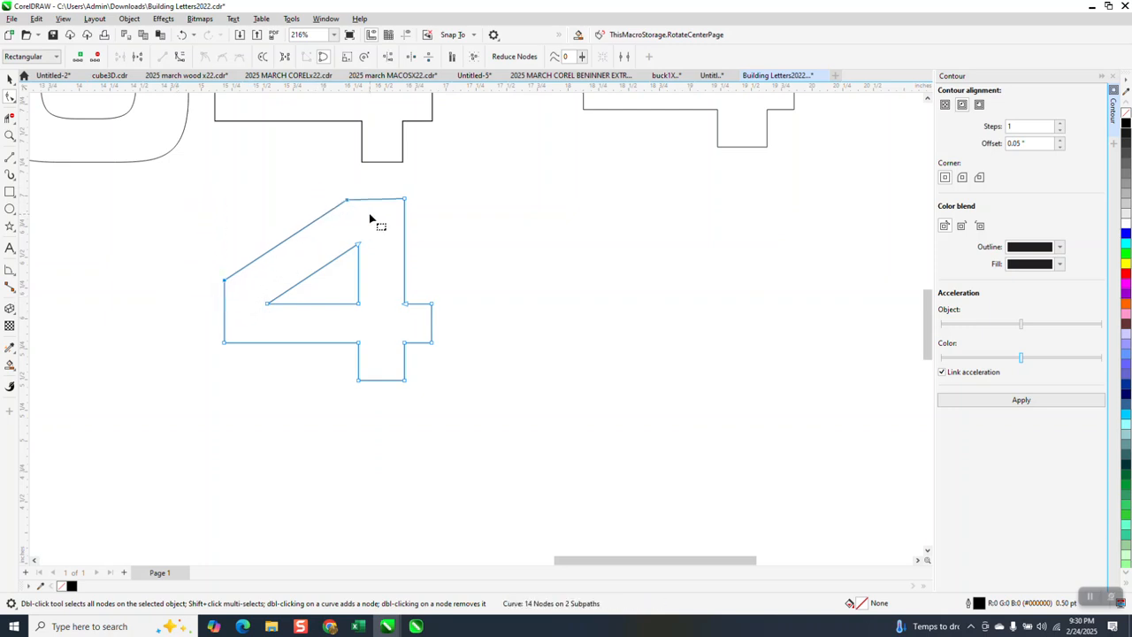
key(Right)
key(Down)
key(Right)
key(Down)
key(Right)
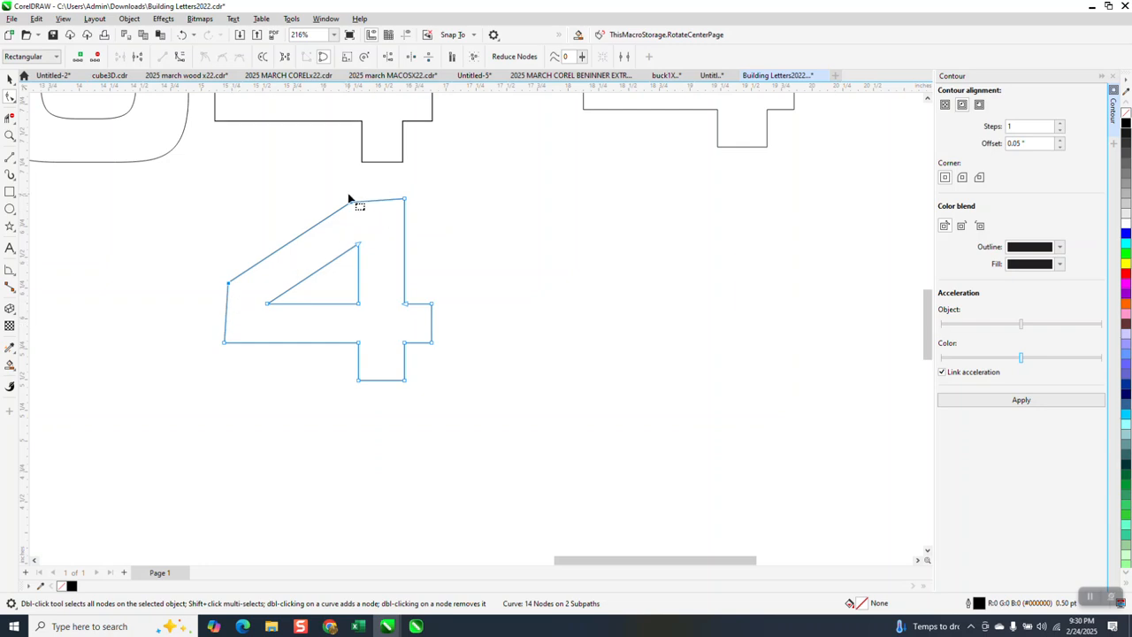
Step: Align the two top nodes of the lower 4 horizontally only, so its top edge is level
drag(337, 180, 456, 232)
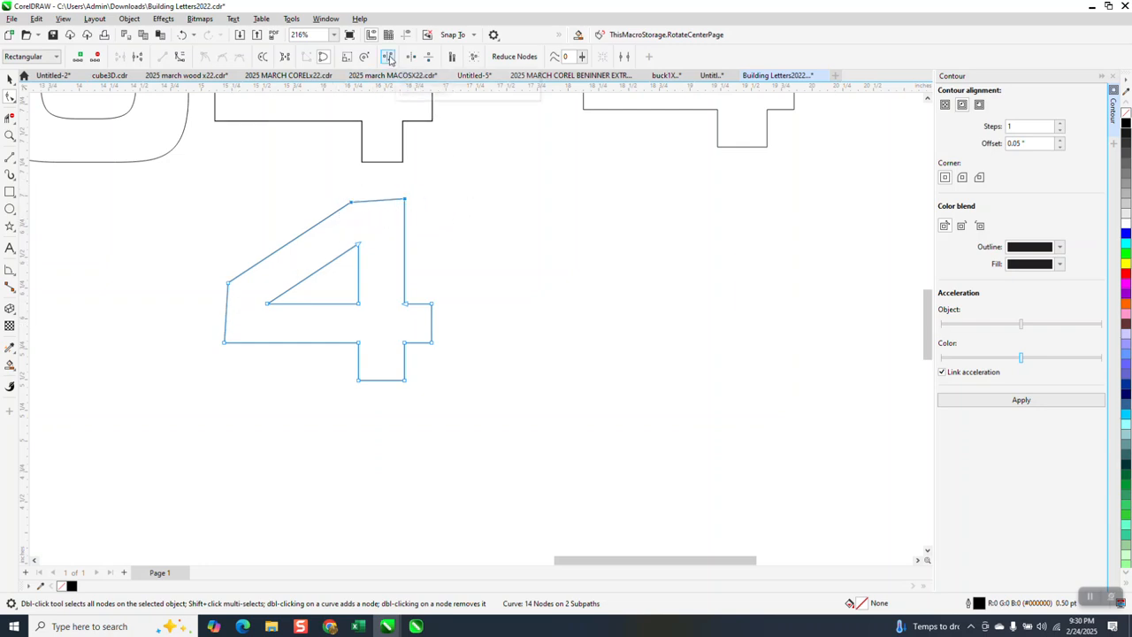
click(406, 76)
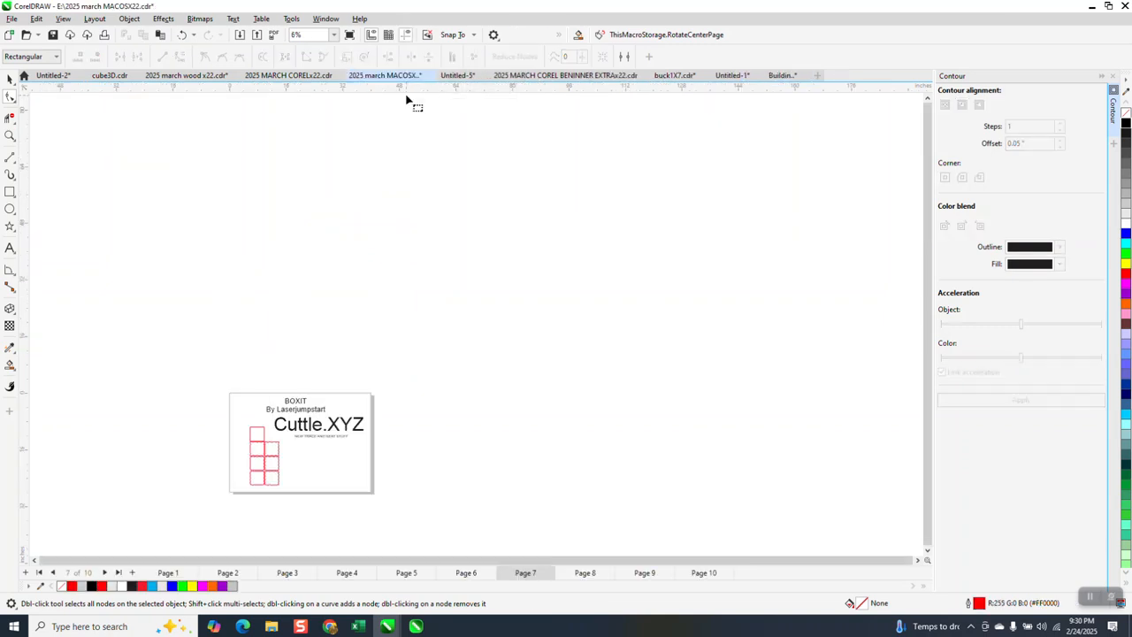
click(782, 77)
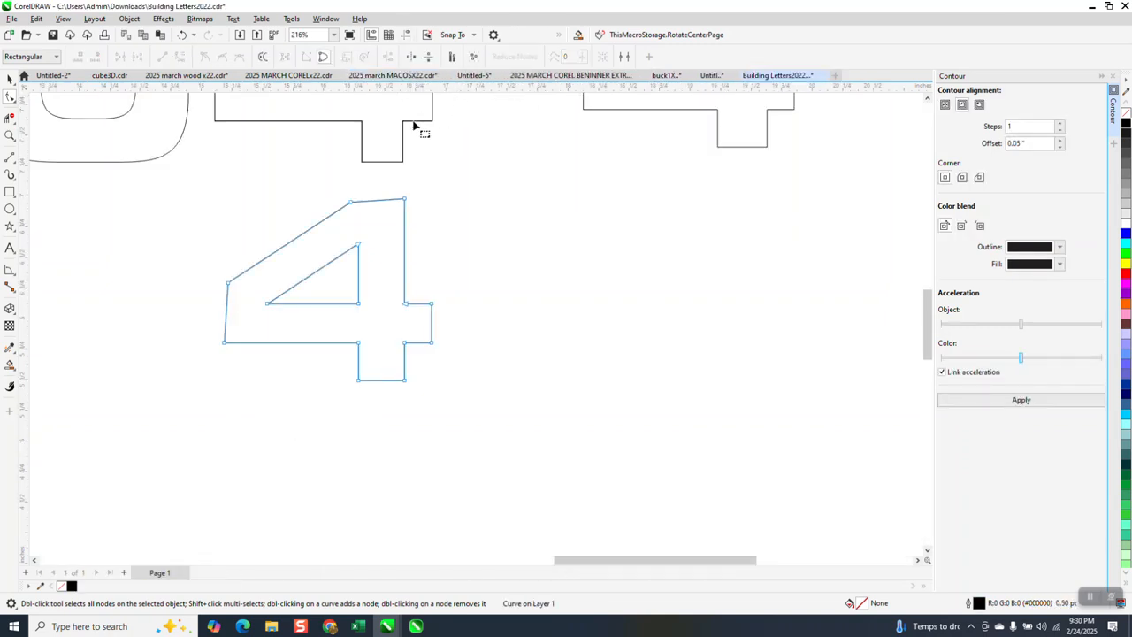
key(ctrl+a)
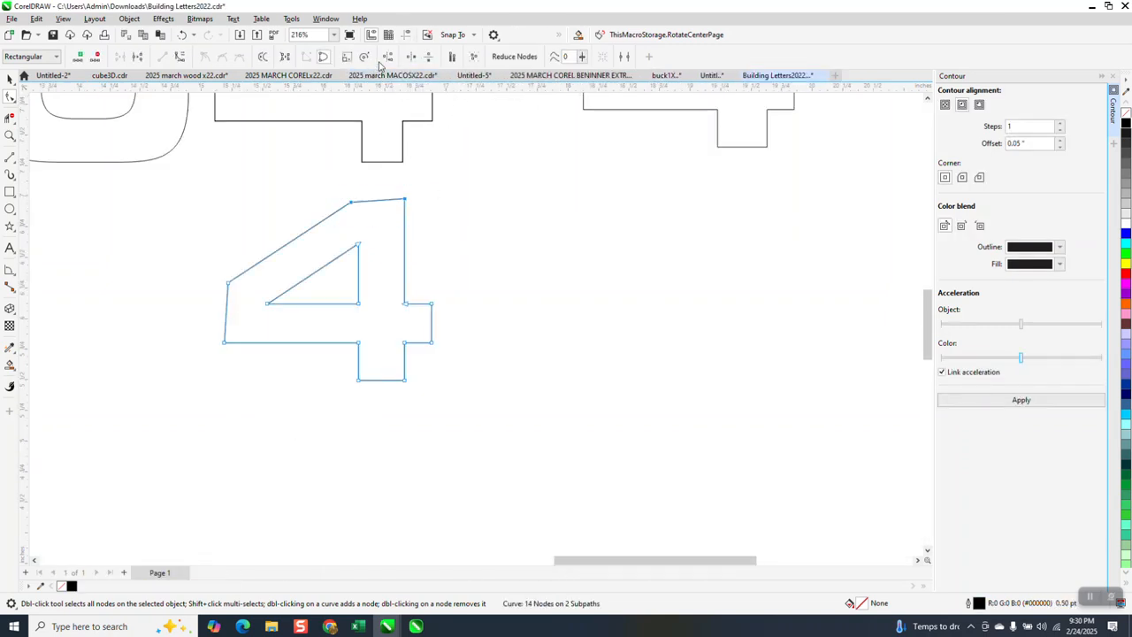
click(387, 56)
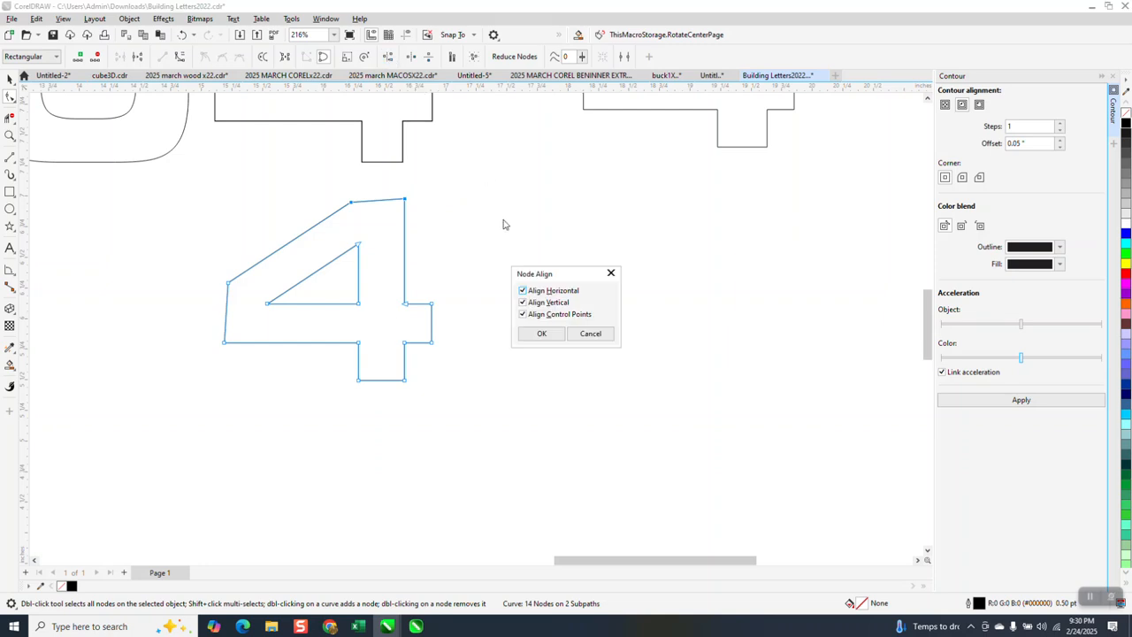
click(523, 302)
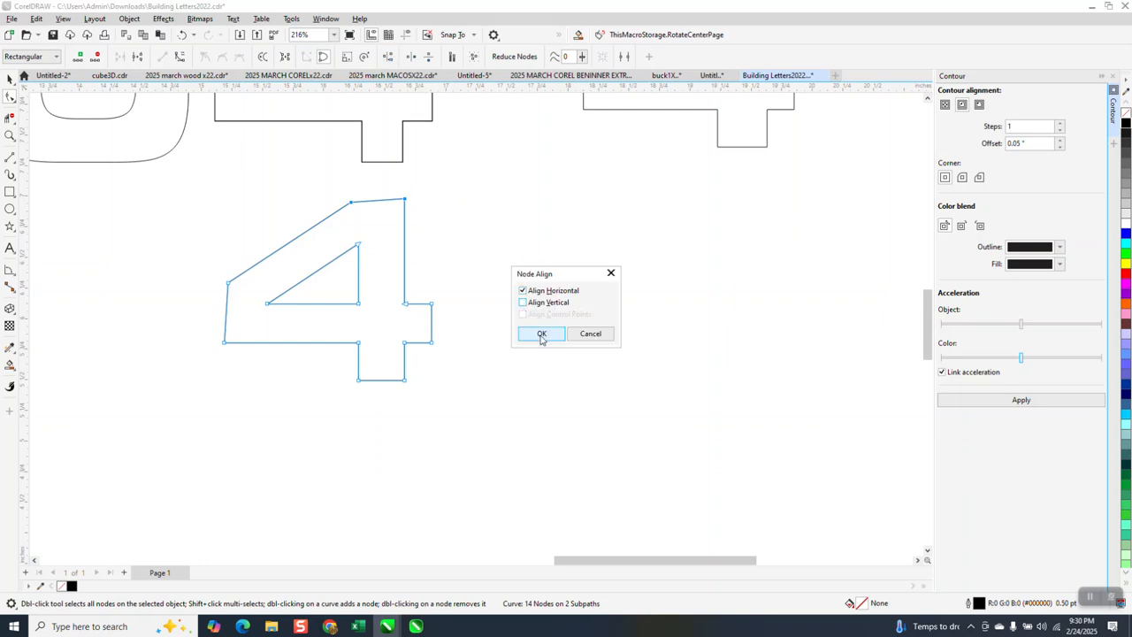
click(539, 333)
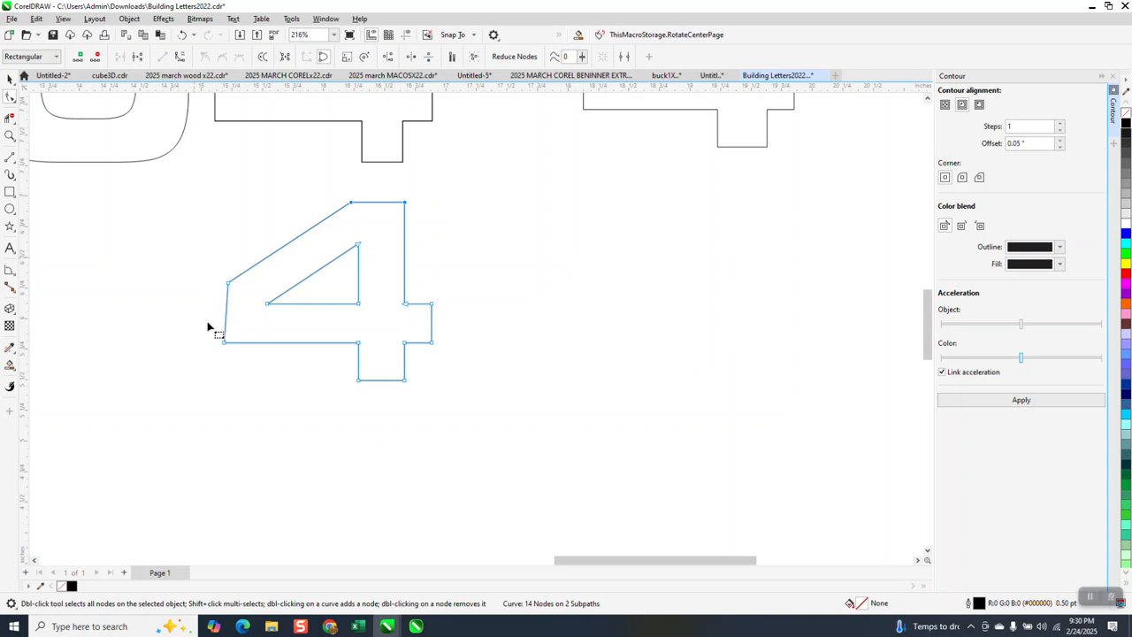
Step: Align the two left-edge nodes of the lower 4 vertically only, so that edge is straight
click(388, 57)
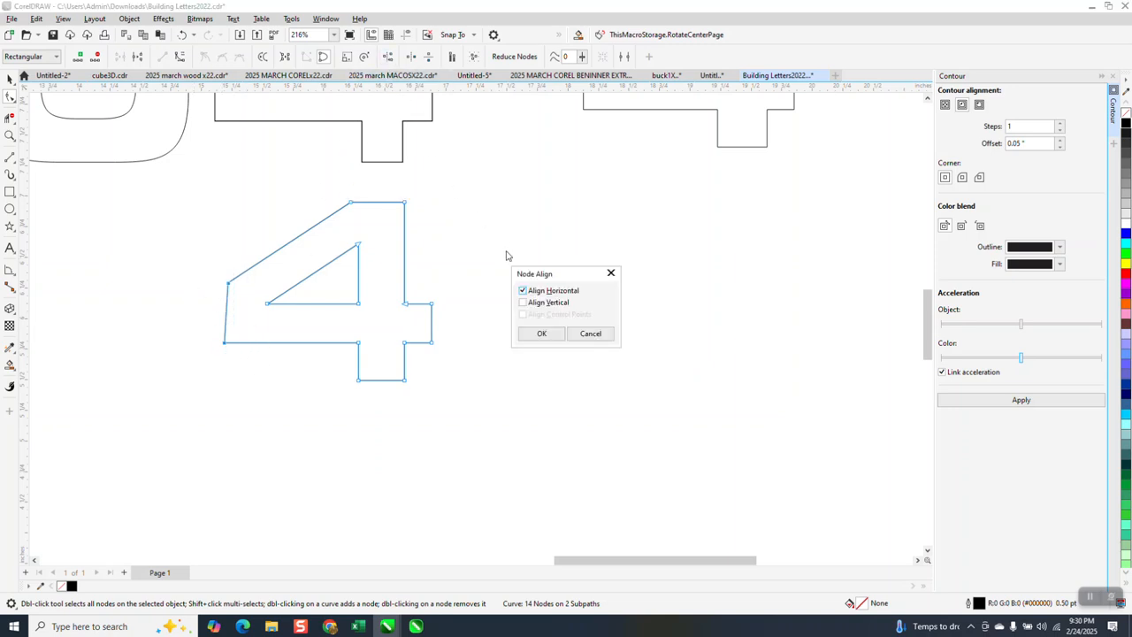
click(522, 302)
click(522, 290)
click(538, 333)
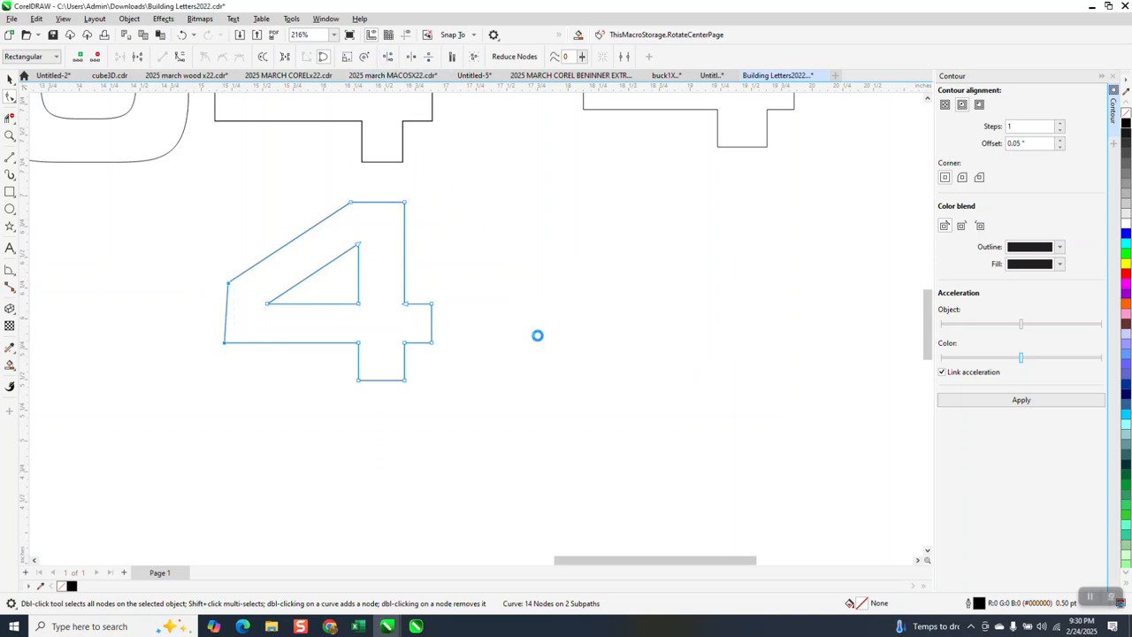
Step: Review the narrowed 4 beside the original artwork, and read the question text above the original 1804
scroll(547, 353, down, 1)
scroll(541, 376, down, 7)
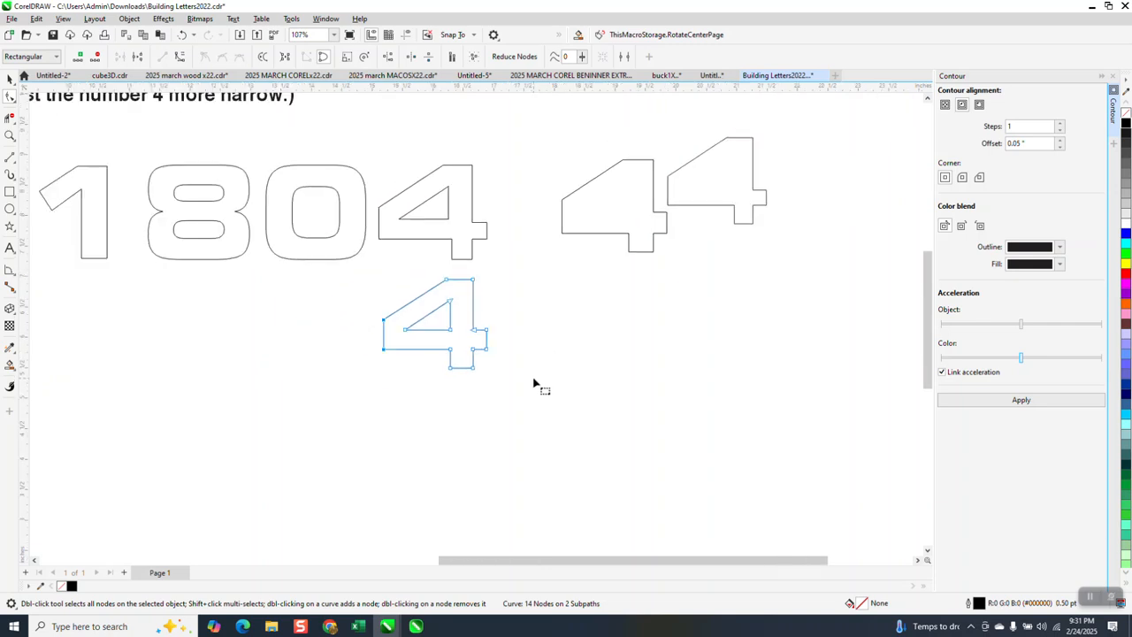
click(10, 78)
scroll(407, 382, down, 1)
scroll(409, 384, down, 1)
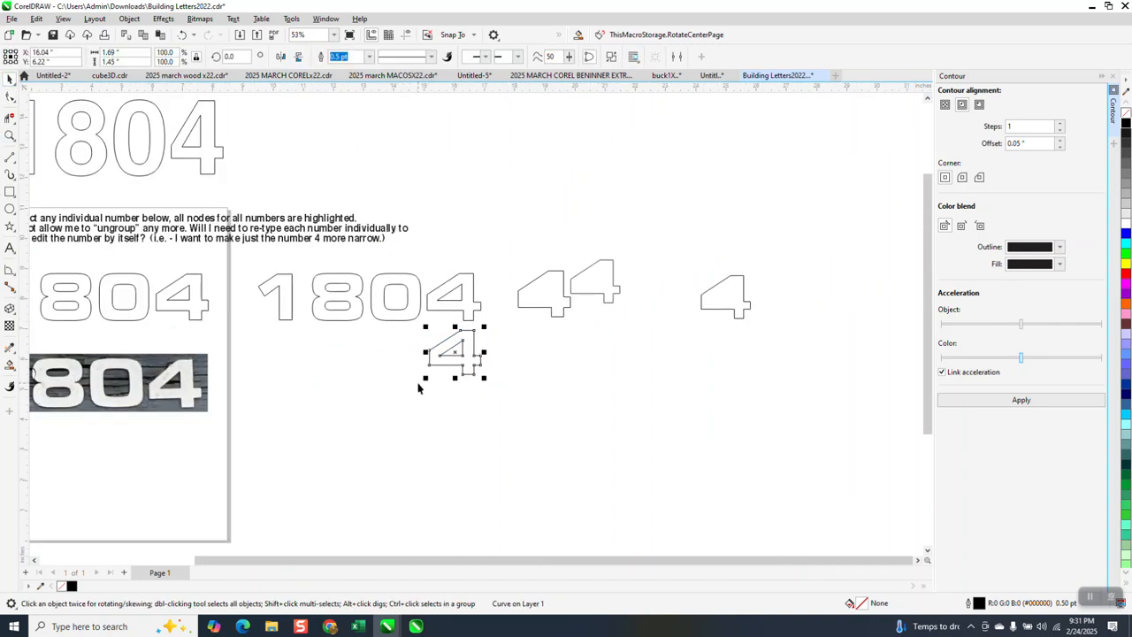
scroll(390, 399, down, 1)
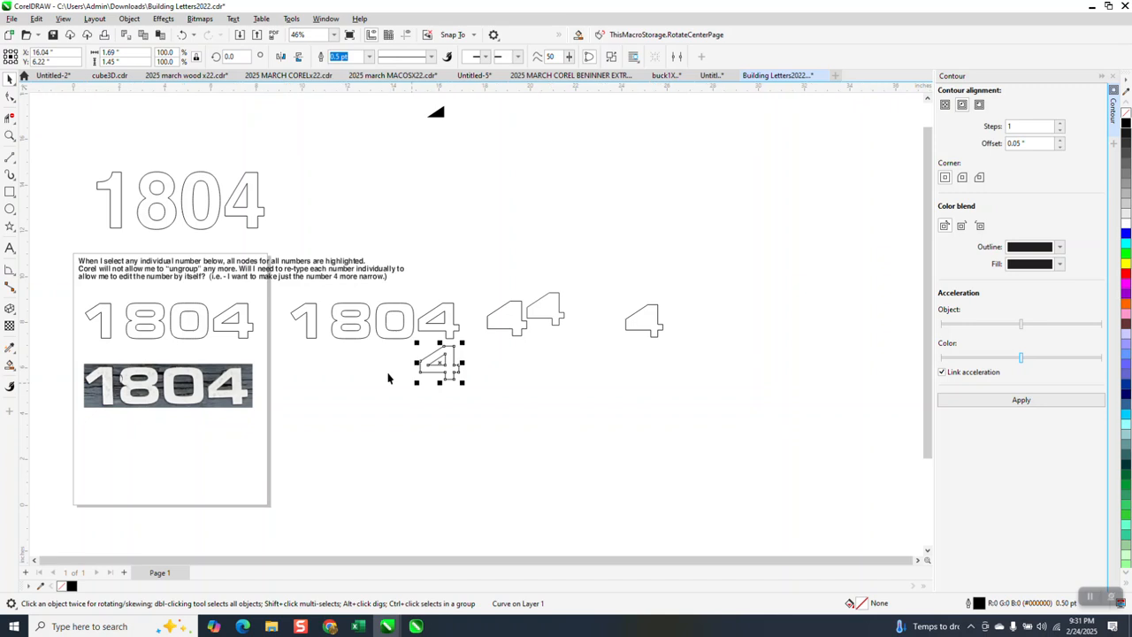
click(9, 135)
drag(76, 250, 425, 331)
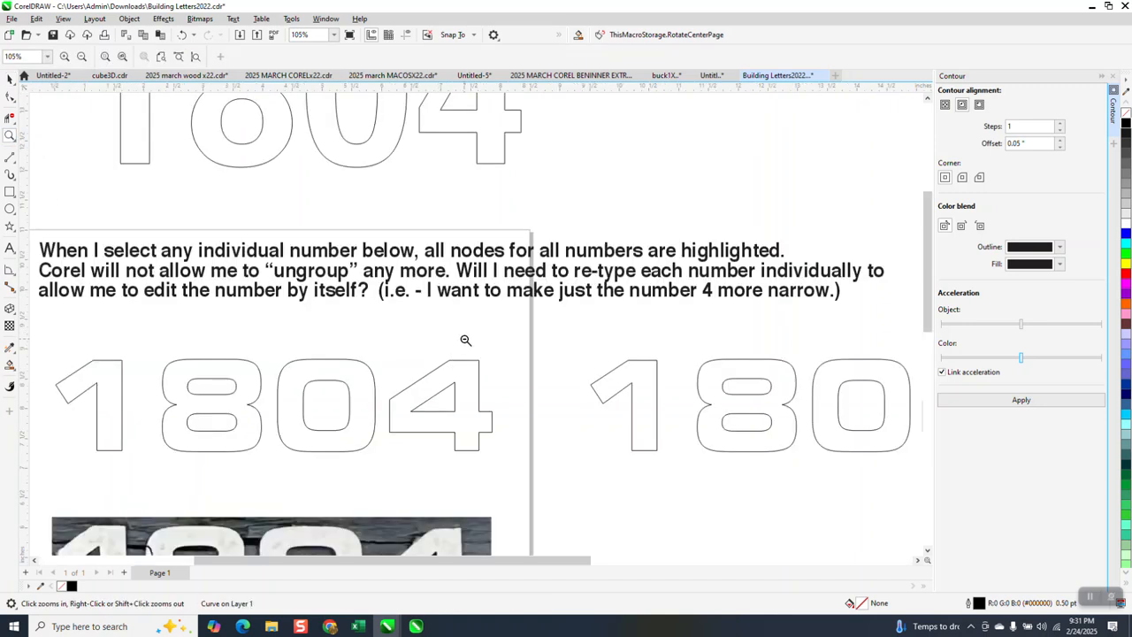